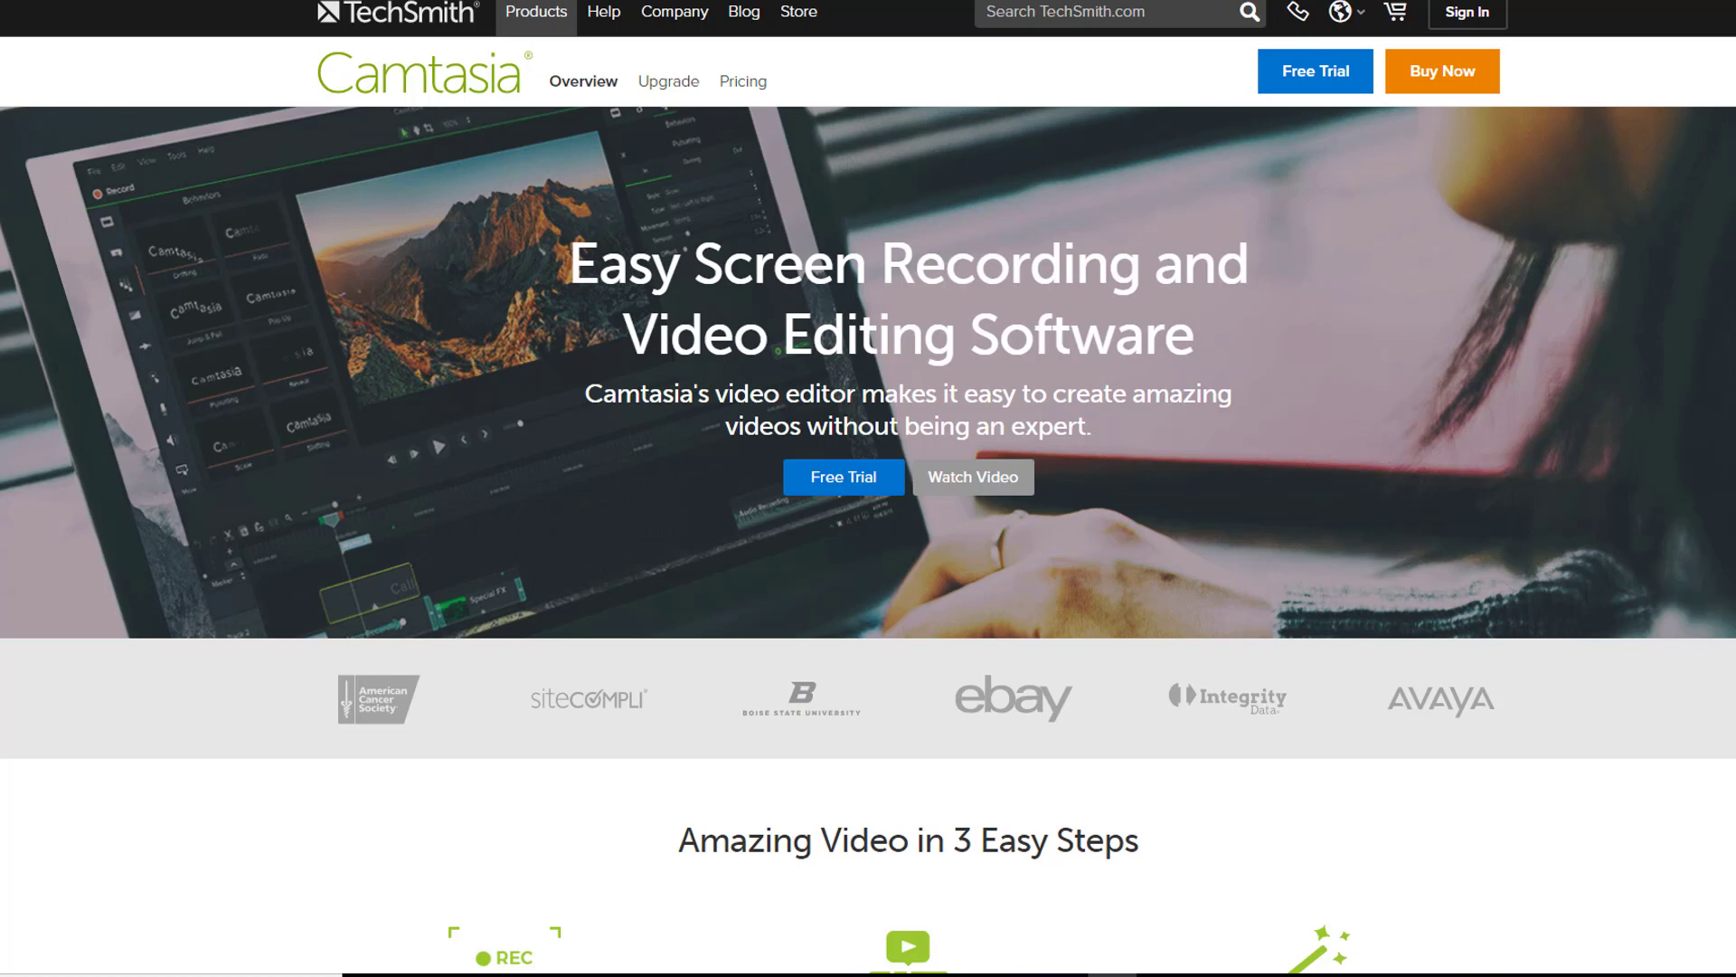
Scroll the Camtasia overview page past Education down to the 'Get robust editing features' grid
scroll(868, 488, "down", 5)
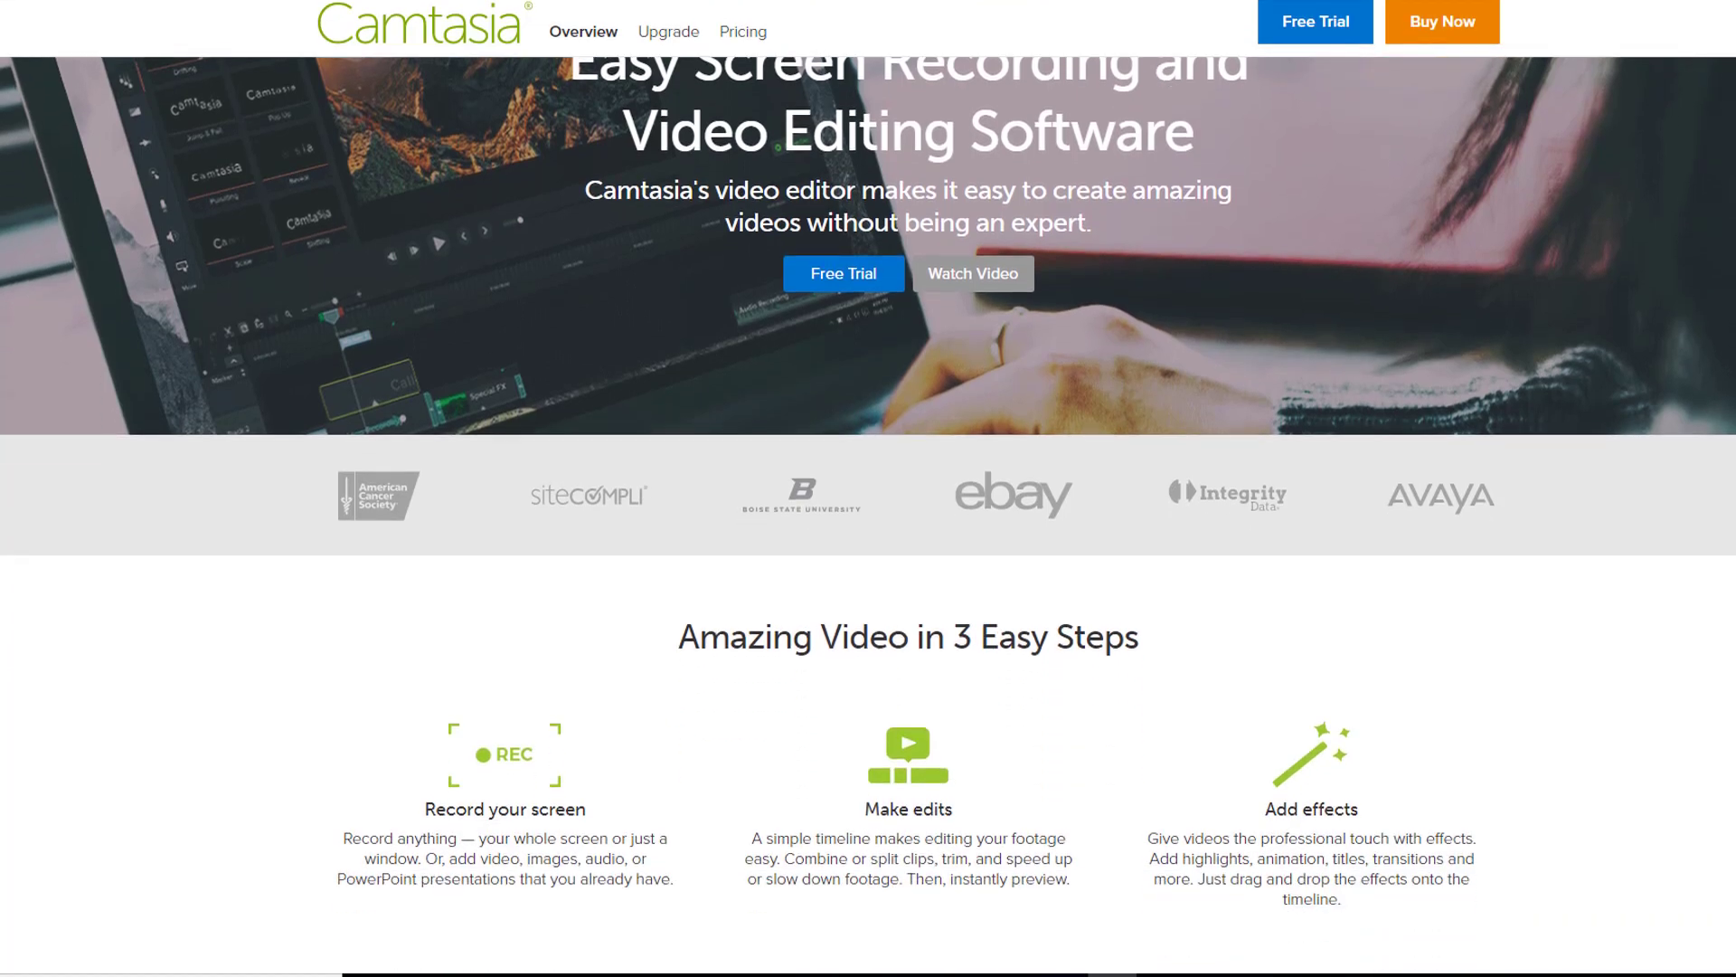
scroll(868, 488, "down", 3)
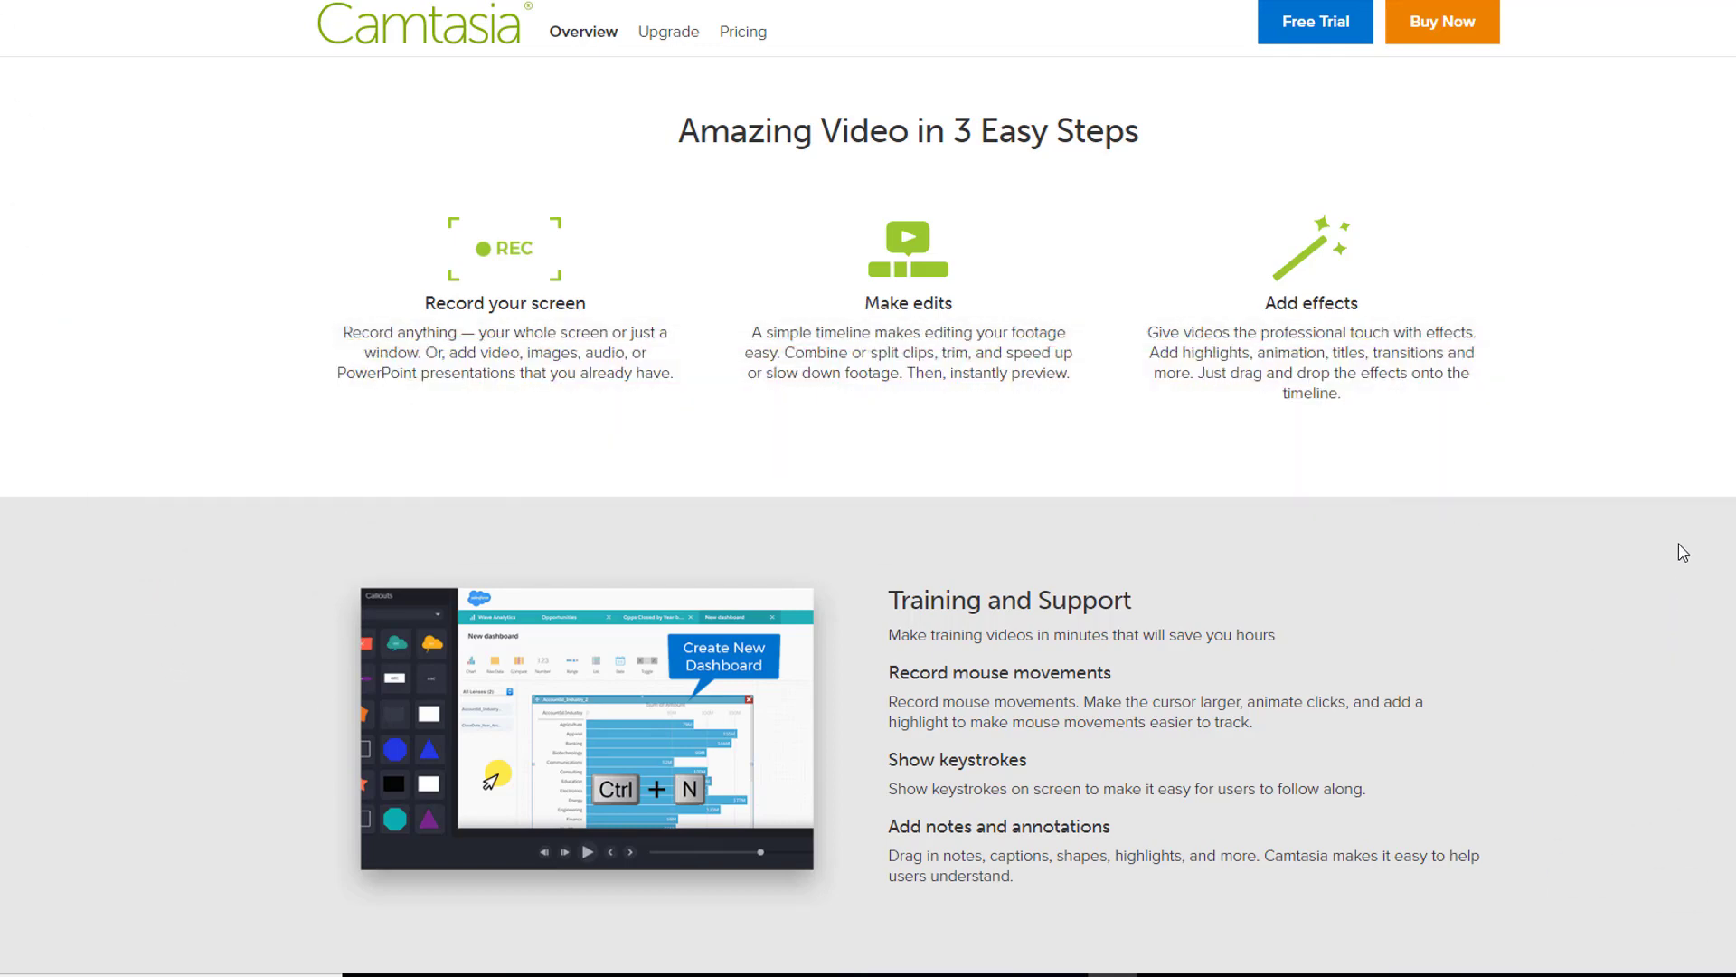
scroll(1685, 534, "down", 1)
scroll(1685, 531, "down", 5)
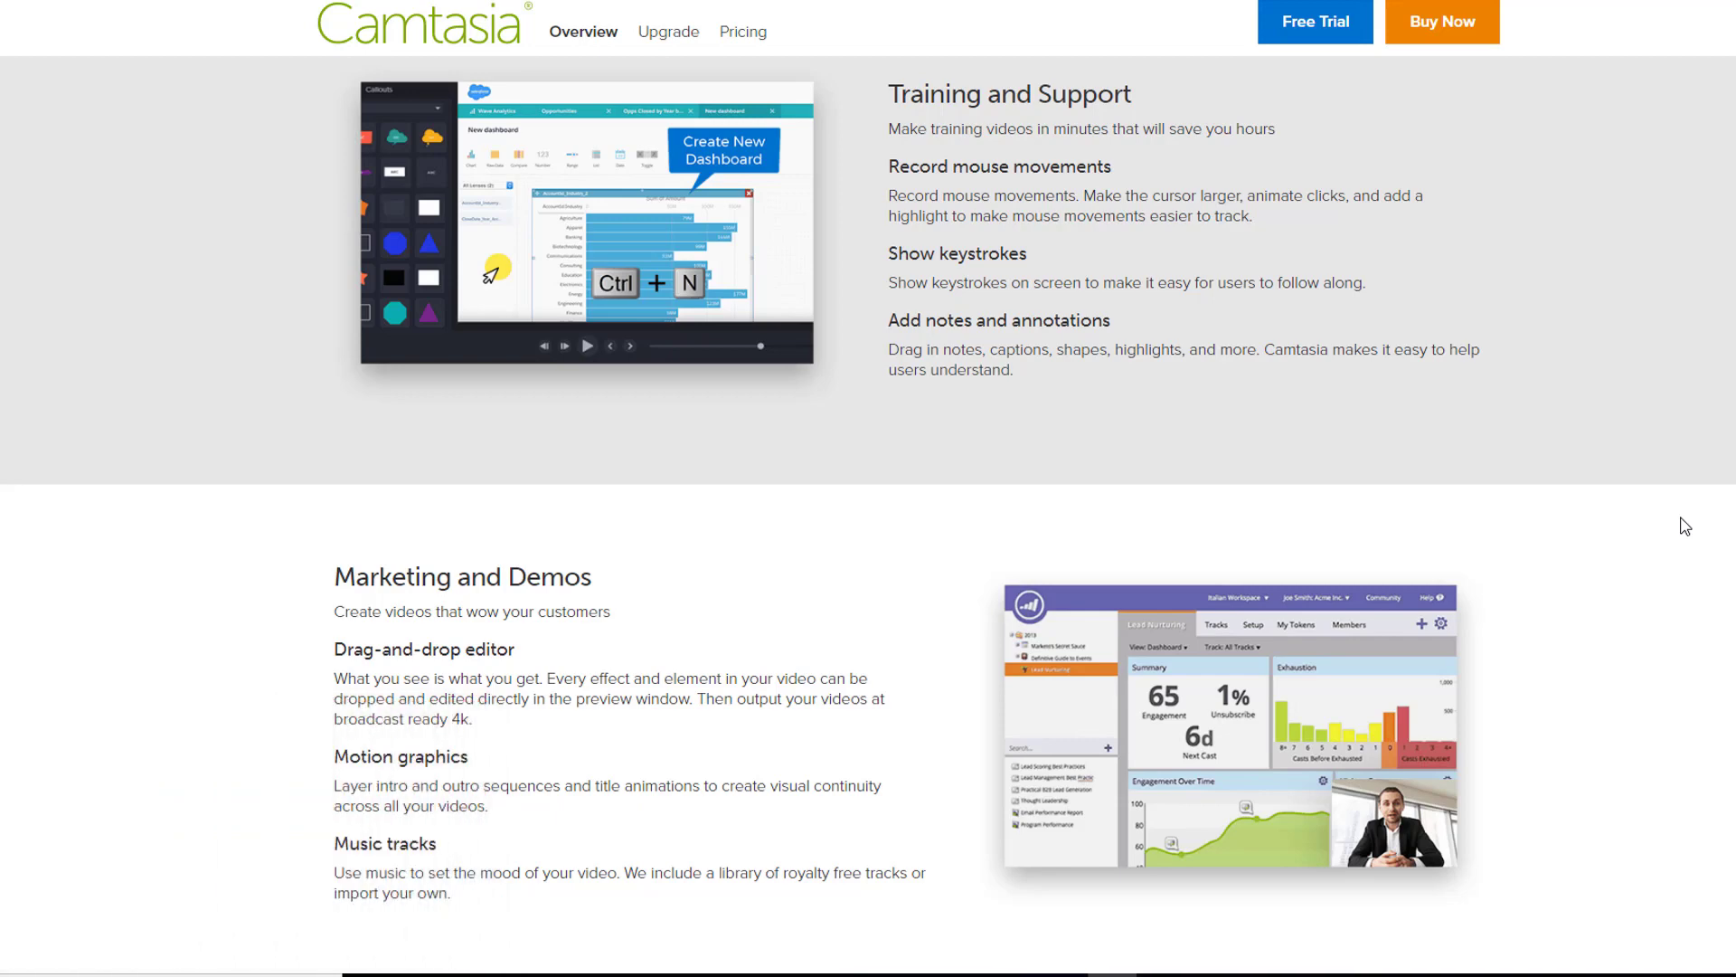
scroll(1685, 526, "down", 5)
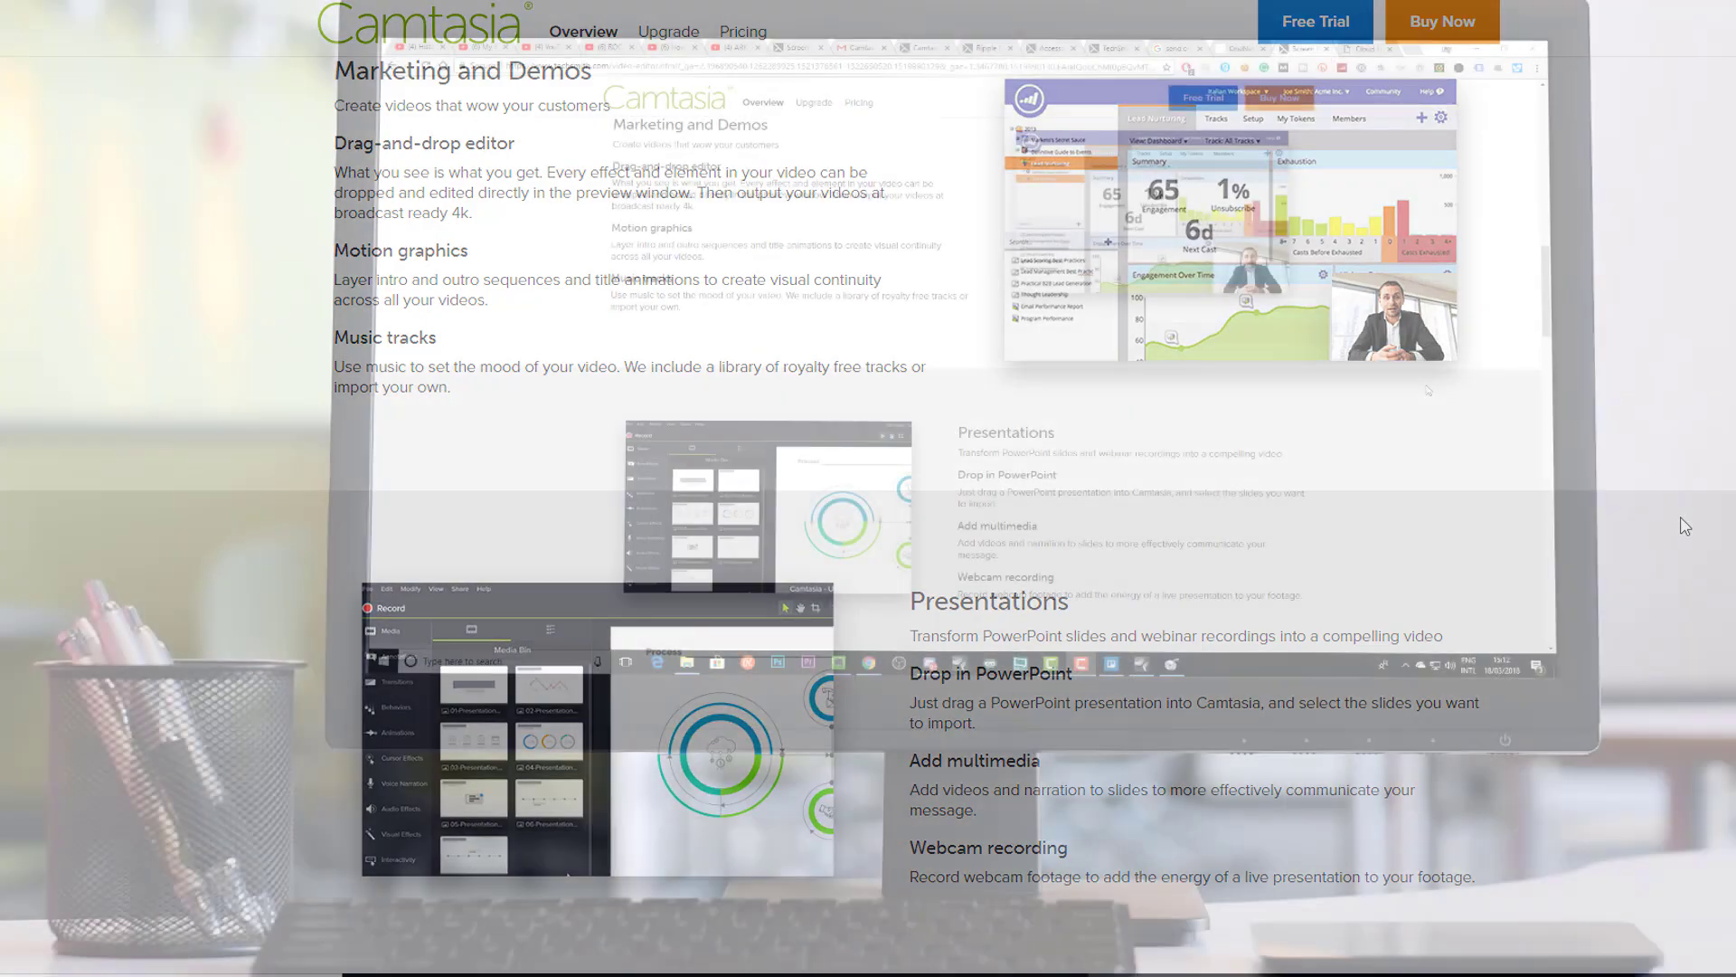
scroll(1684, 506, "down", 2)
scroll(1428, 390, "down", 3)
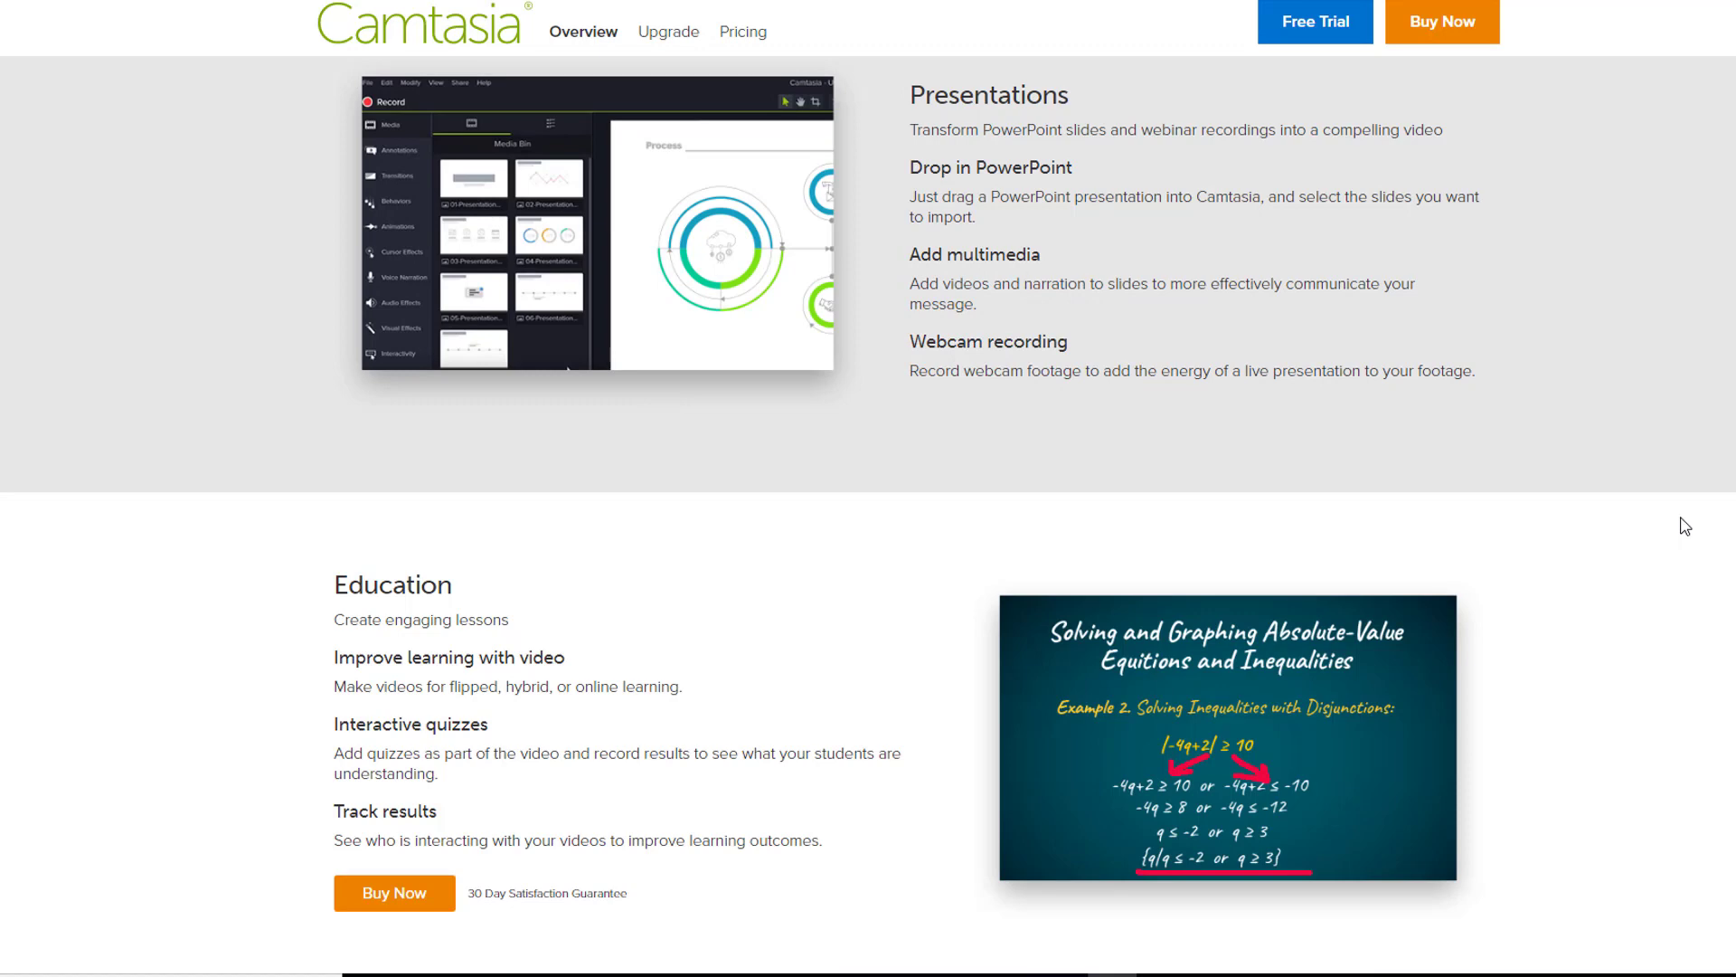
scroll(1684, 526, "down", 5)
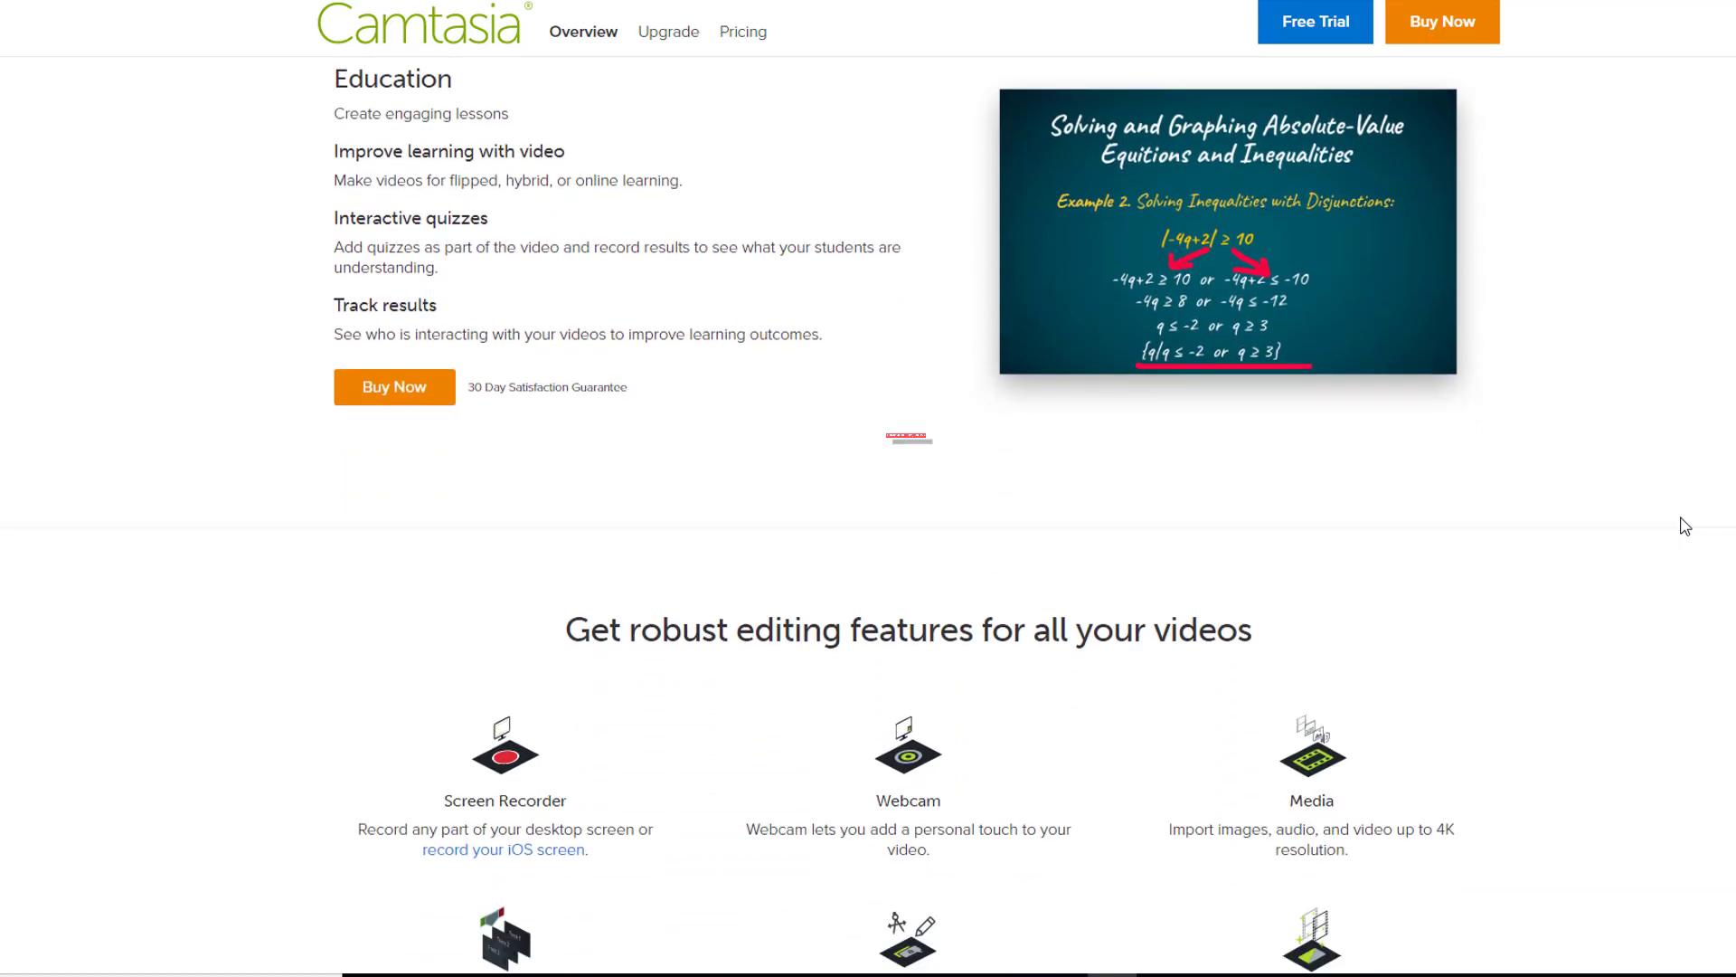
scroll(1684, 527, "down", 4)
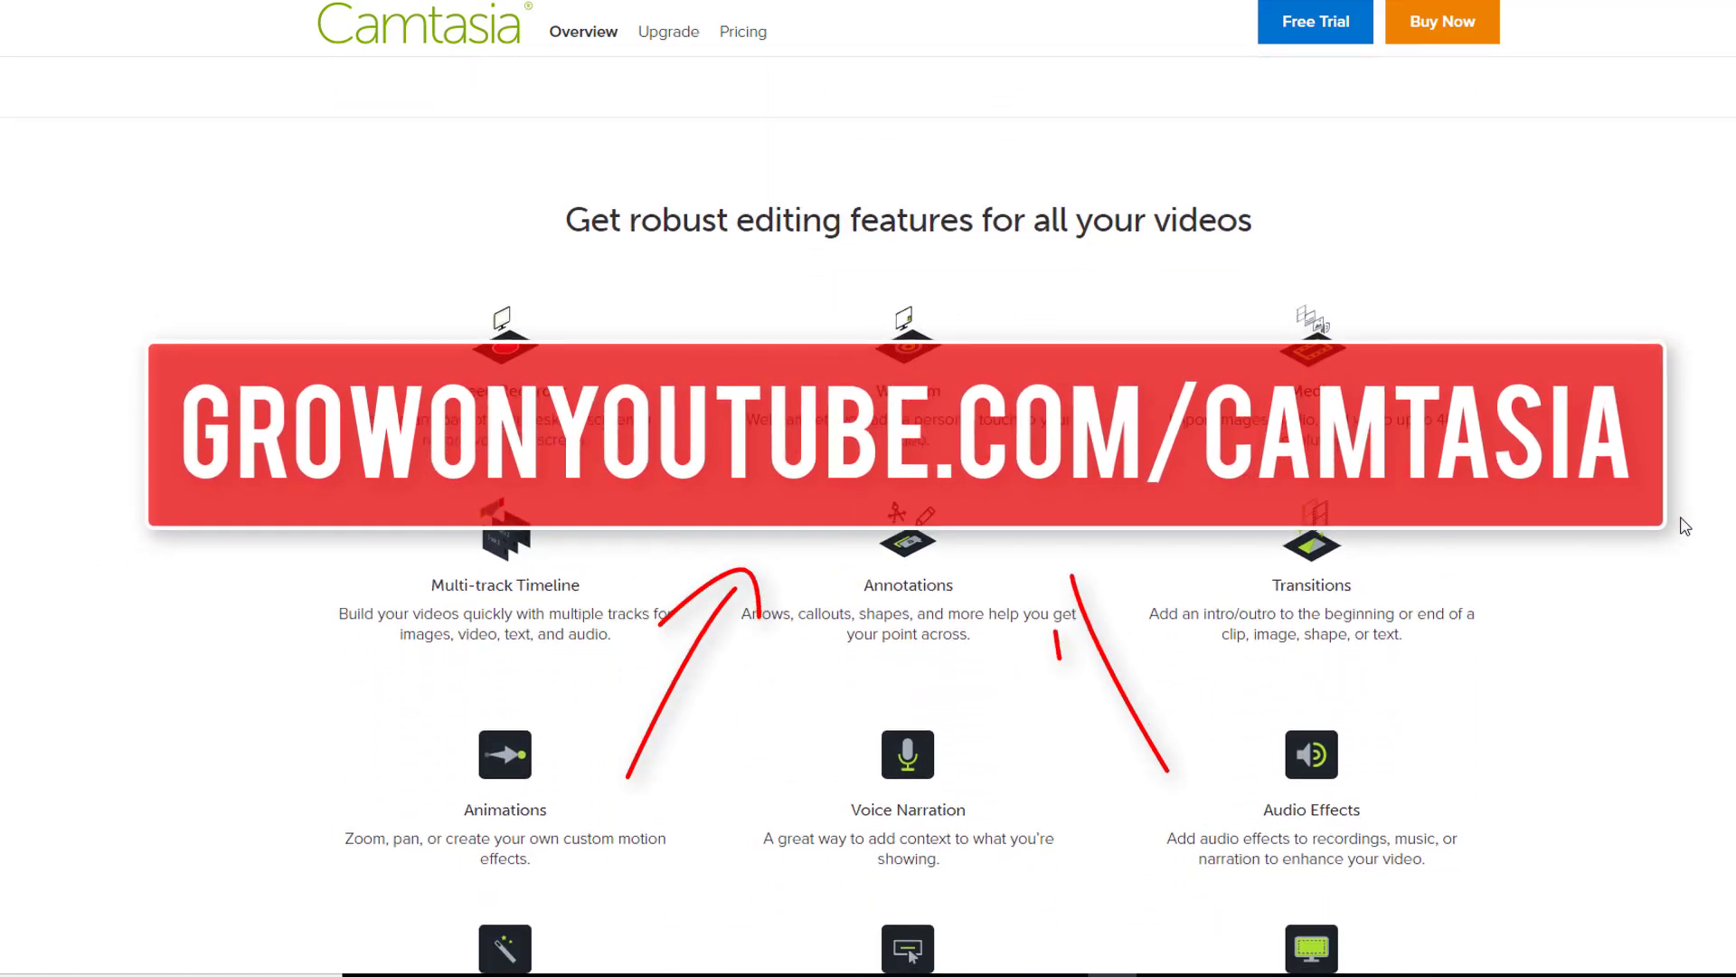
Start a blank Untitled Project in Camtasia with an empty media bin and timeline
scroll(1685, 526, "down", 1)
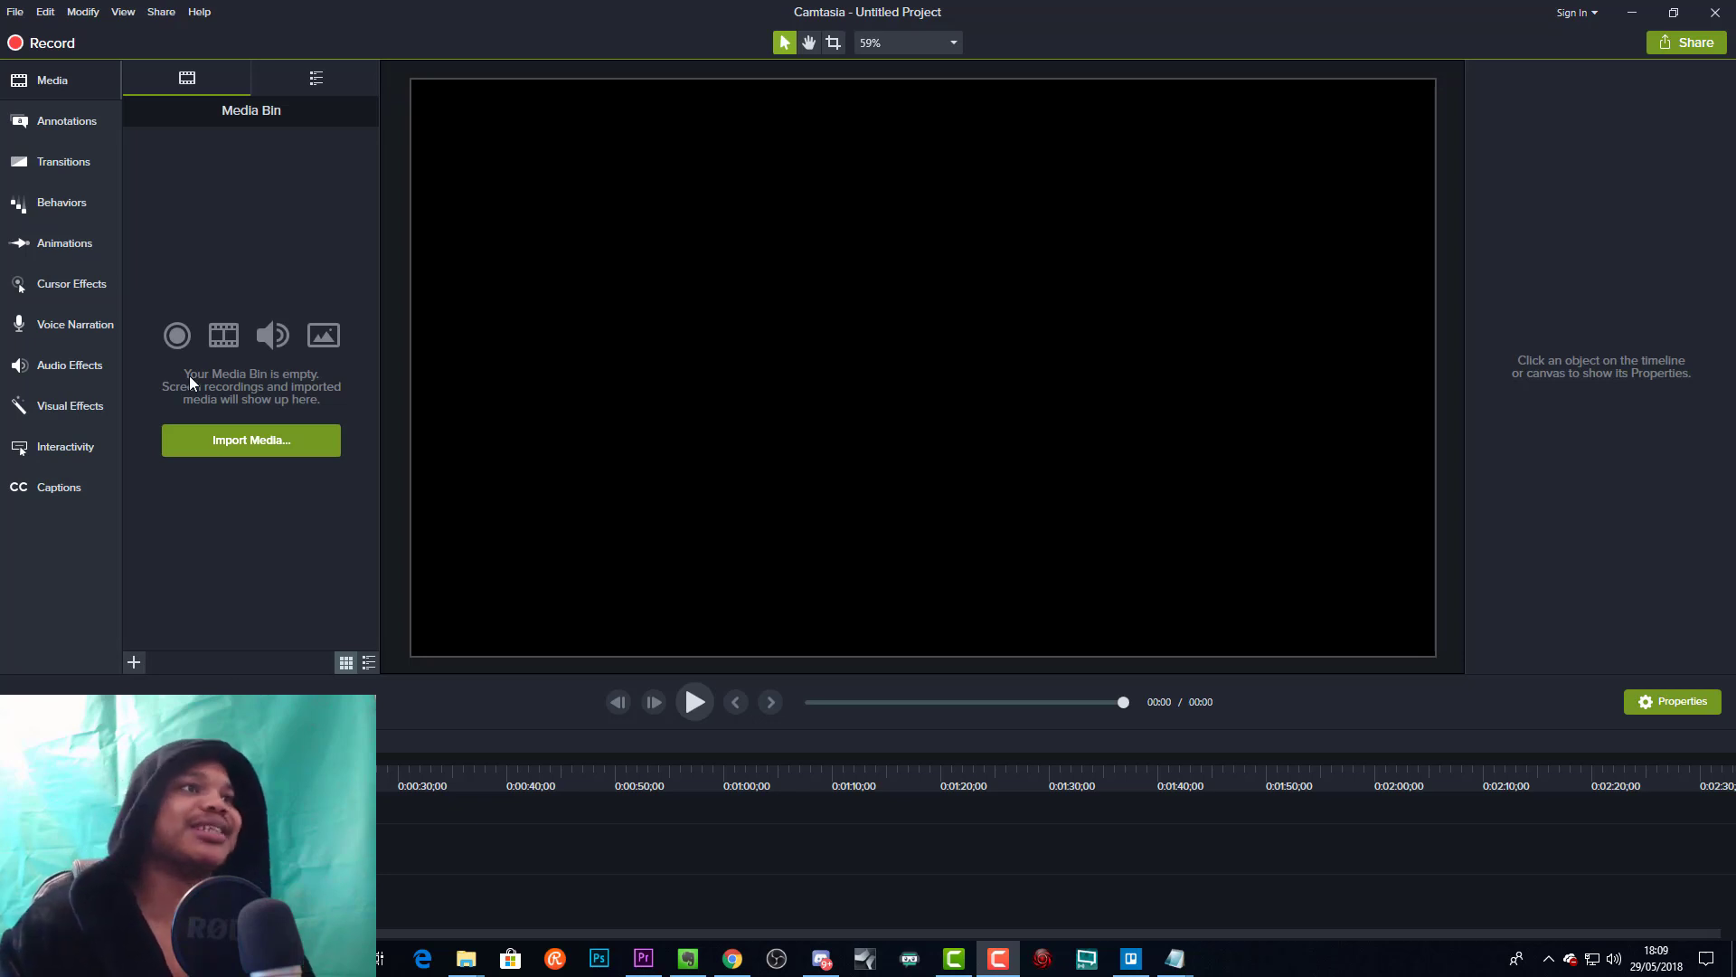
Open the Library and expand the Motion Graphics - Lower Thirds folder
left_click(316, 78)
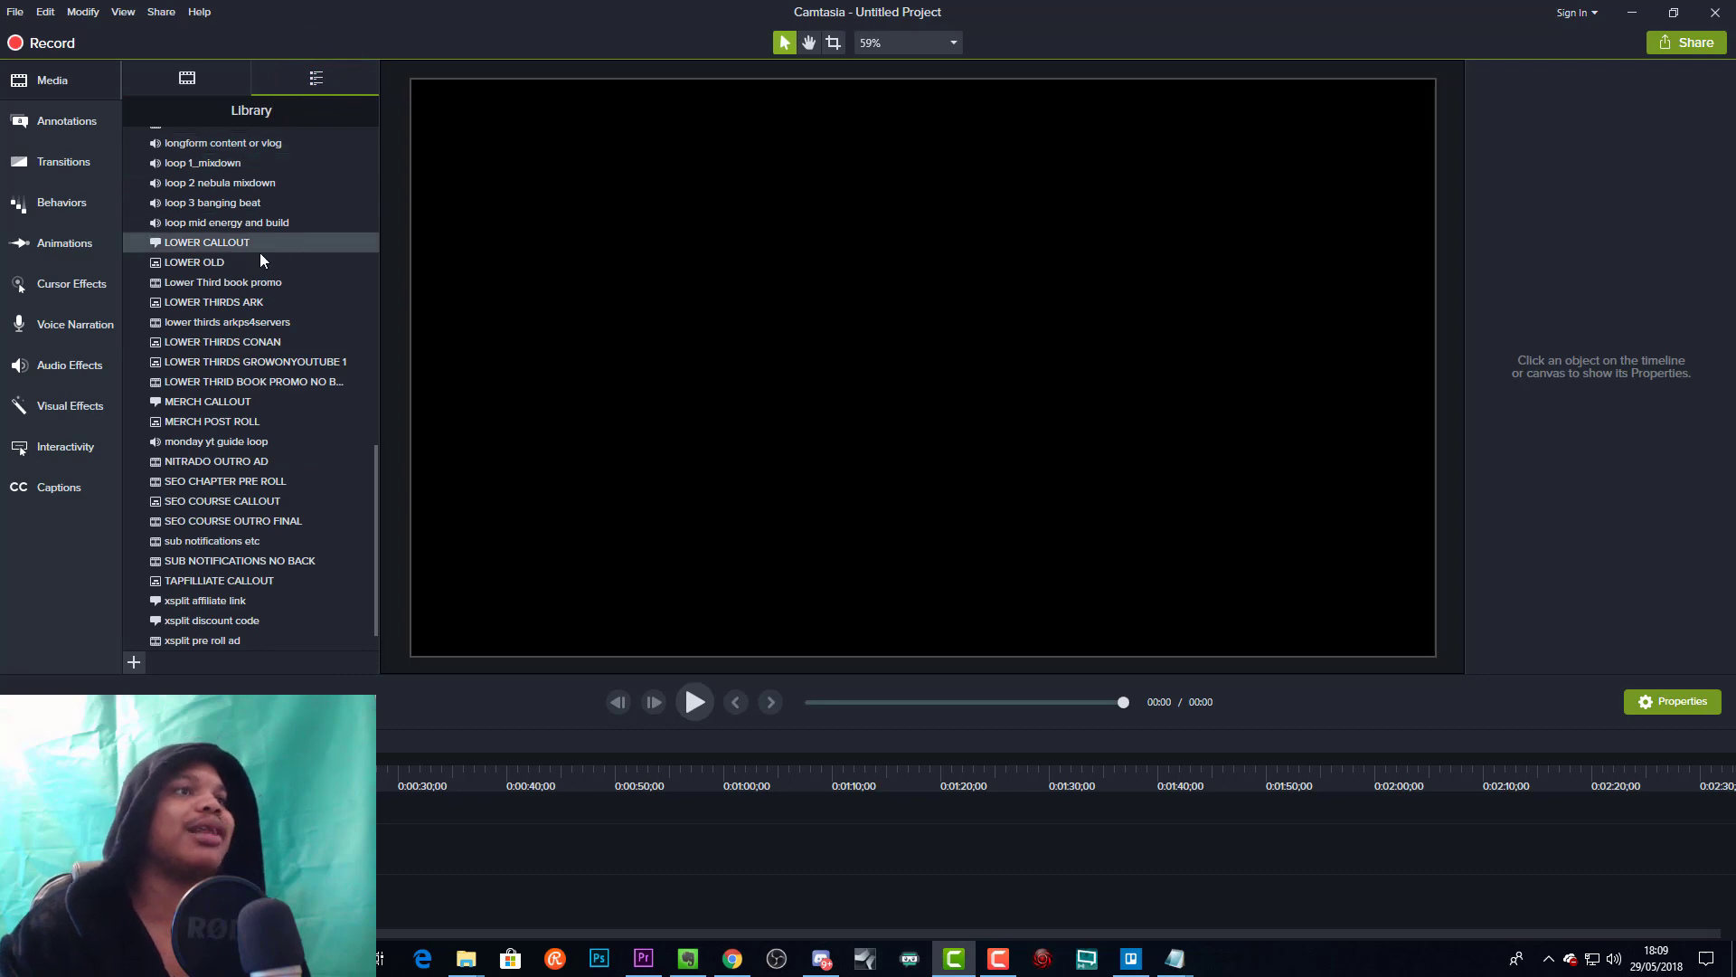
scroll(252, 280, "up", 6)
scroll(252, 281, "up", 9)
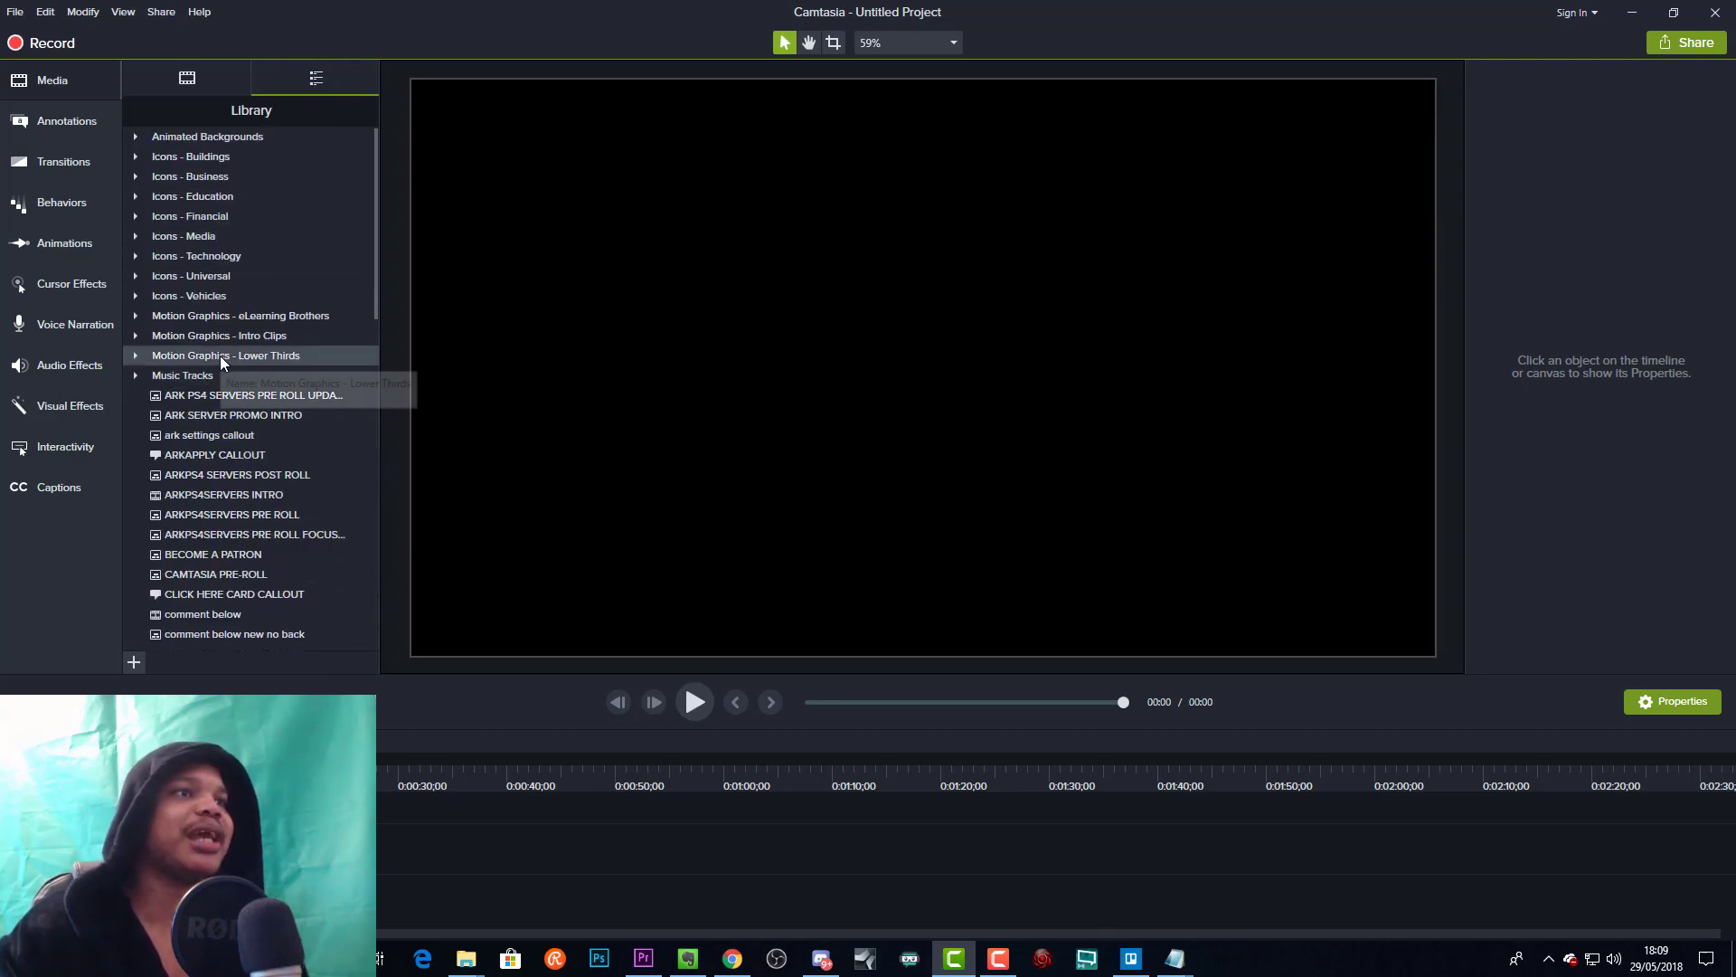
left_click(134, 355)
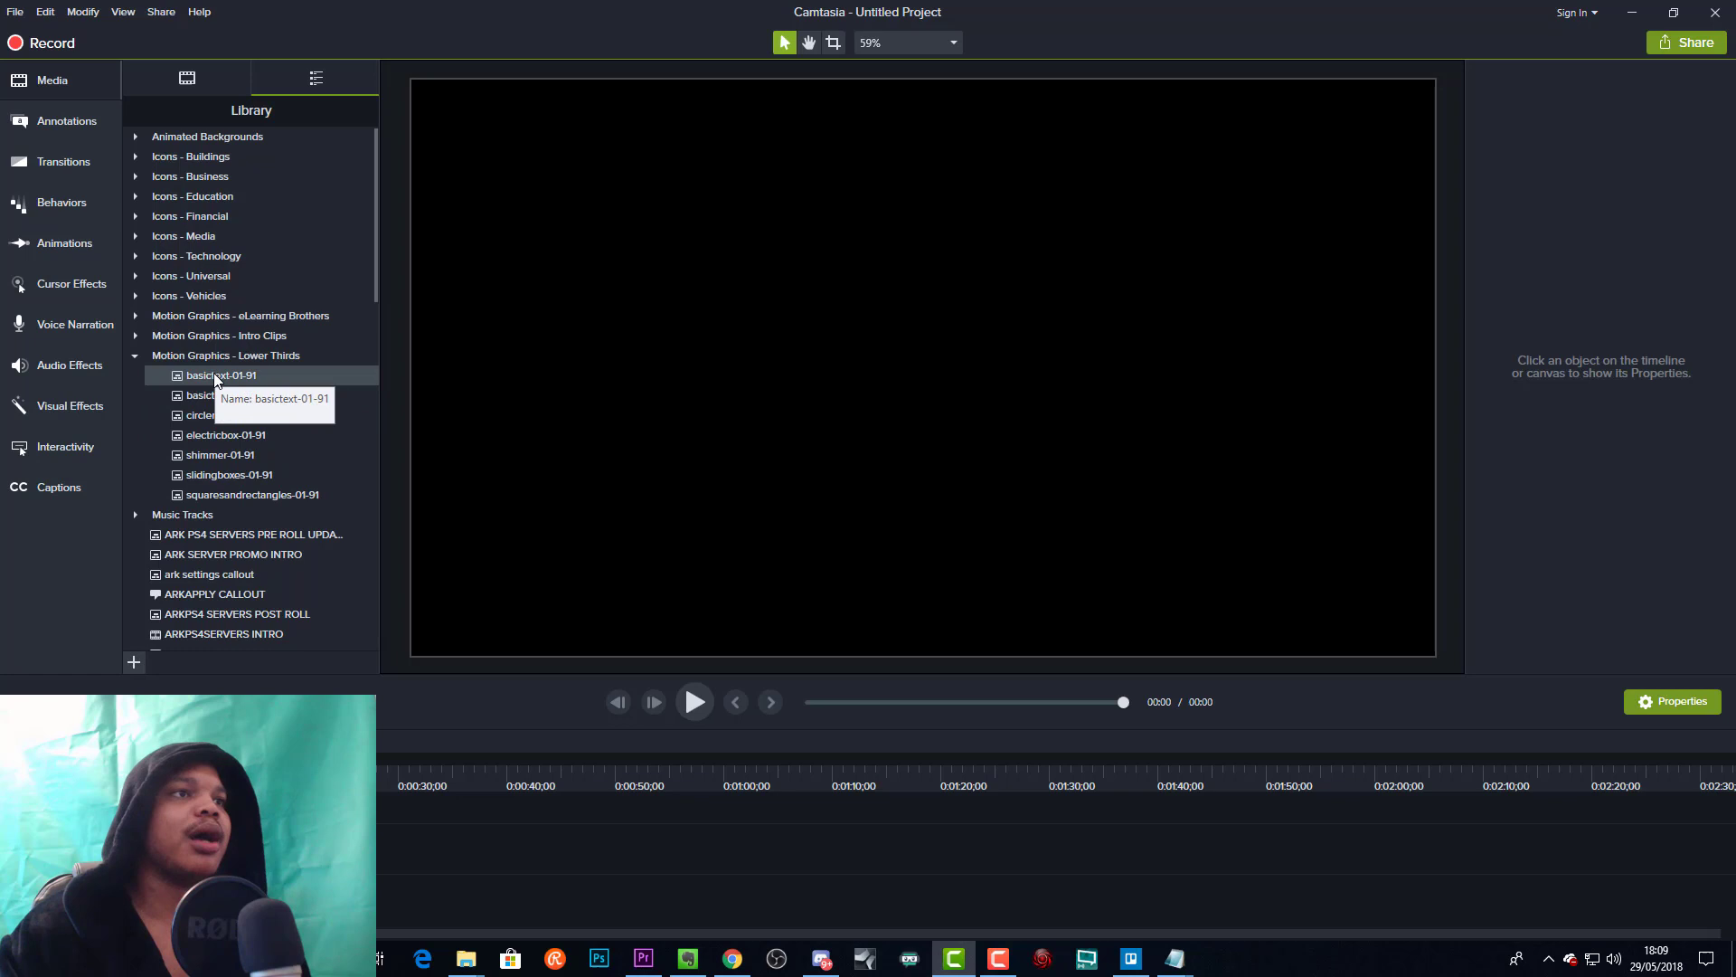
Drop basictext-01-91 on the timeline, preview it, then take it off again
left_click_drag(214, 371, 103, 836)
left_click_drag(271, 743, 276, 746)
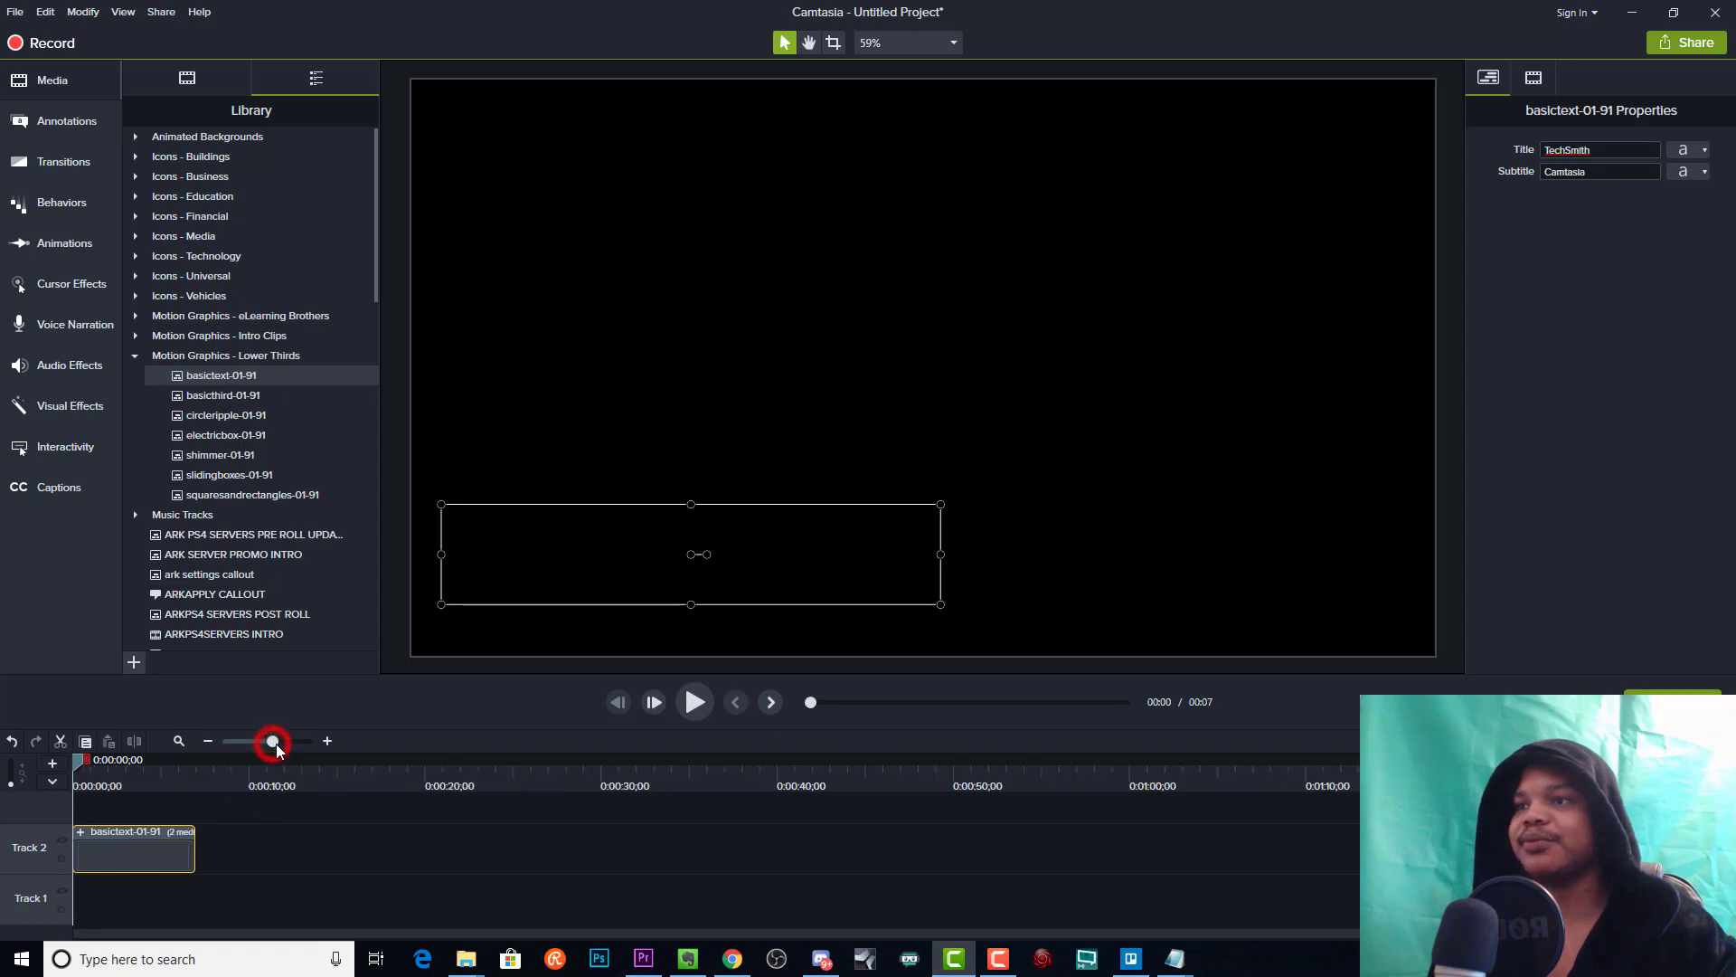
left_click_drag(88, 773, 44, 289)
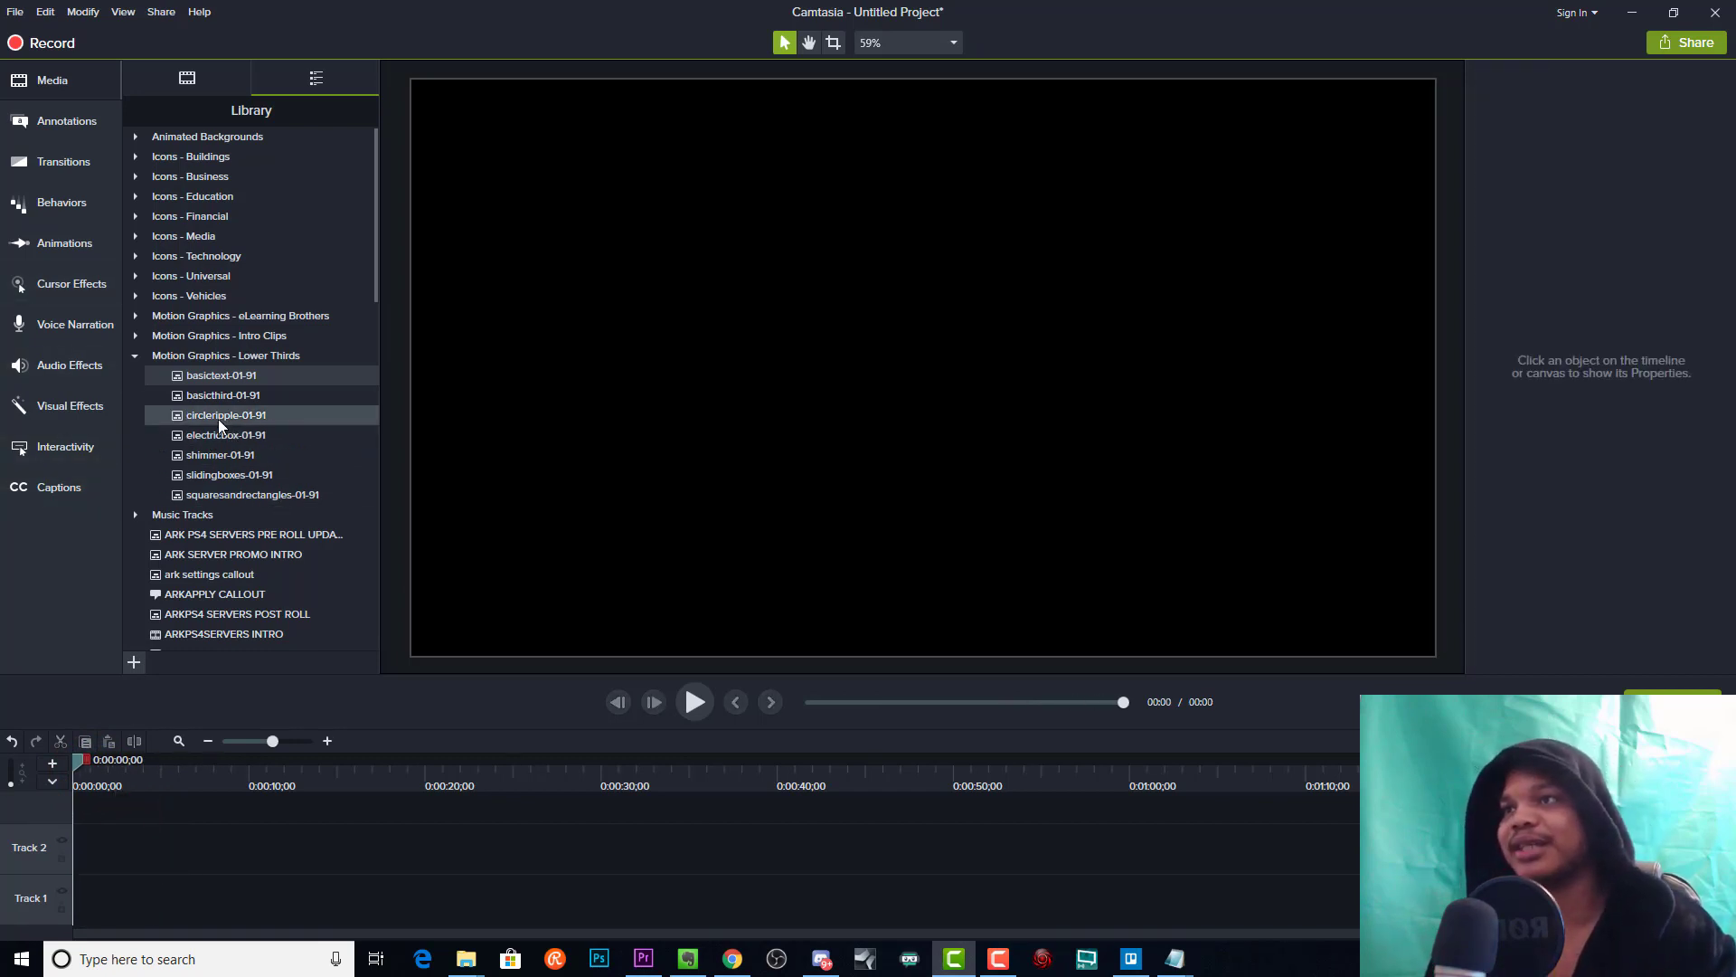
Put basicthird-01-91 on Track 2 and preview its TECHSMITH CAMTASIA title animating in
left_click_drag(226, 394, 61, 848)
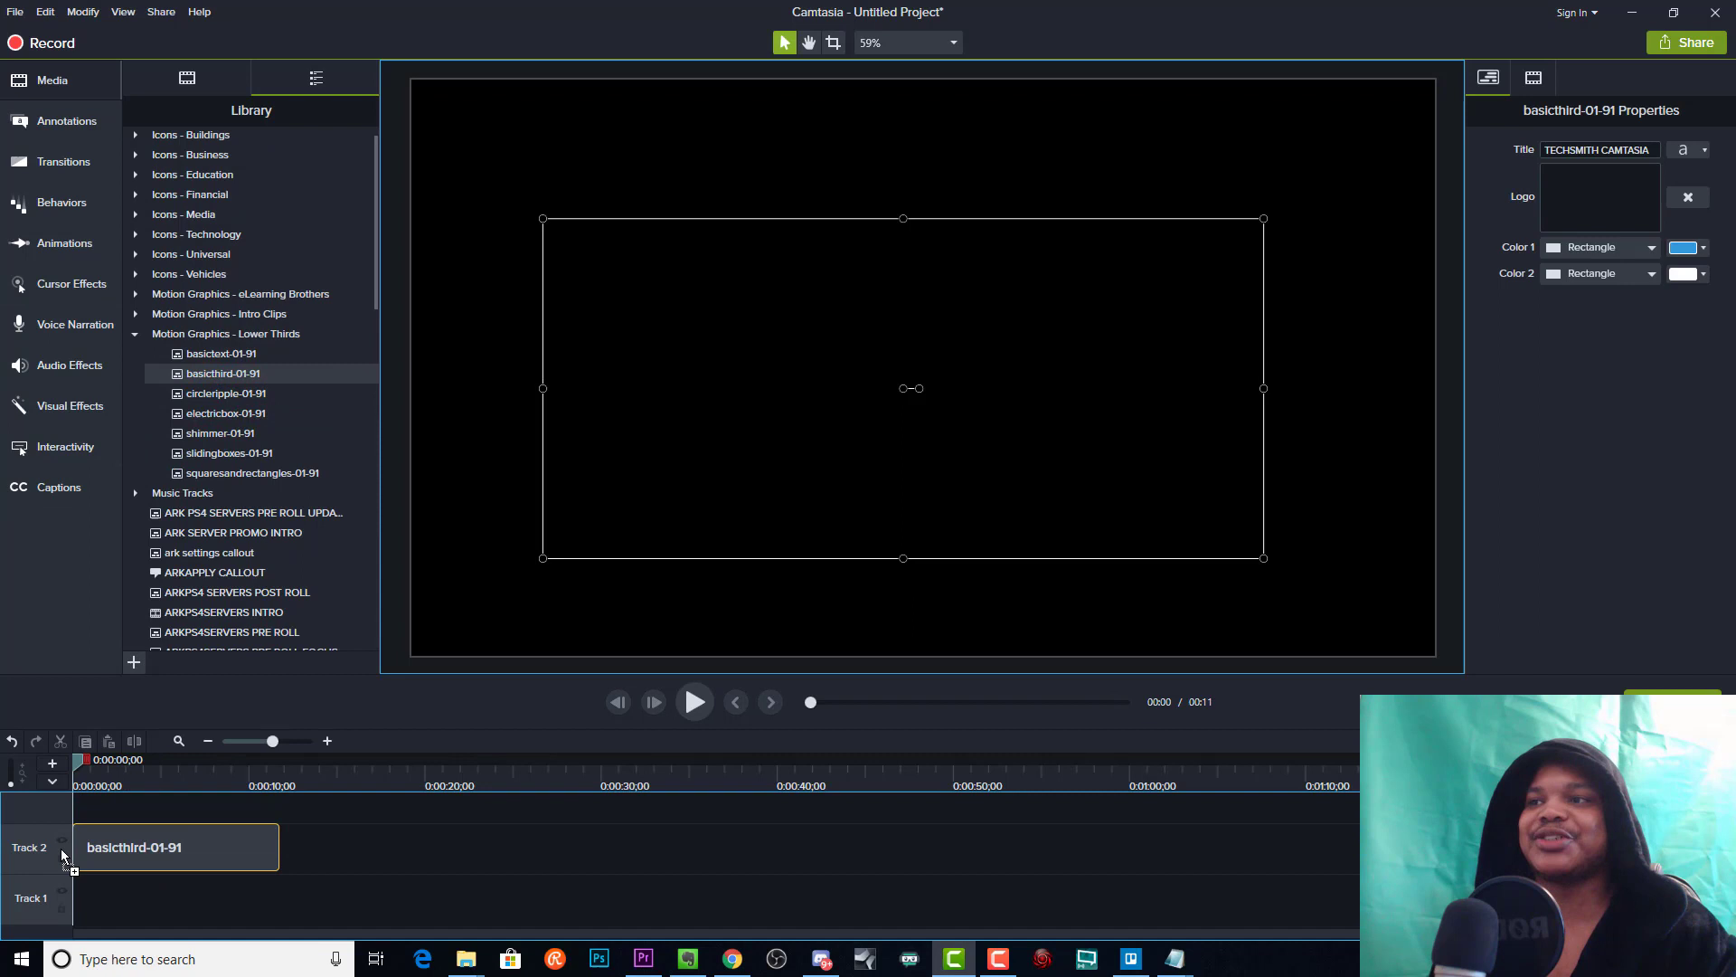
left_click_drag(94, 778, 131, 803)
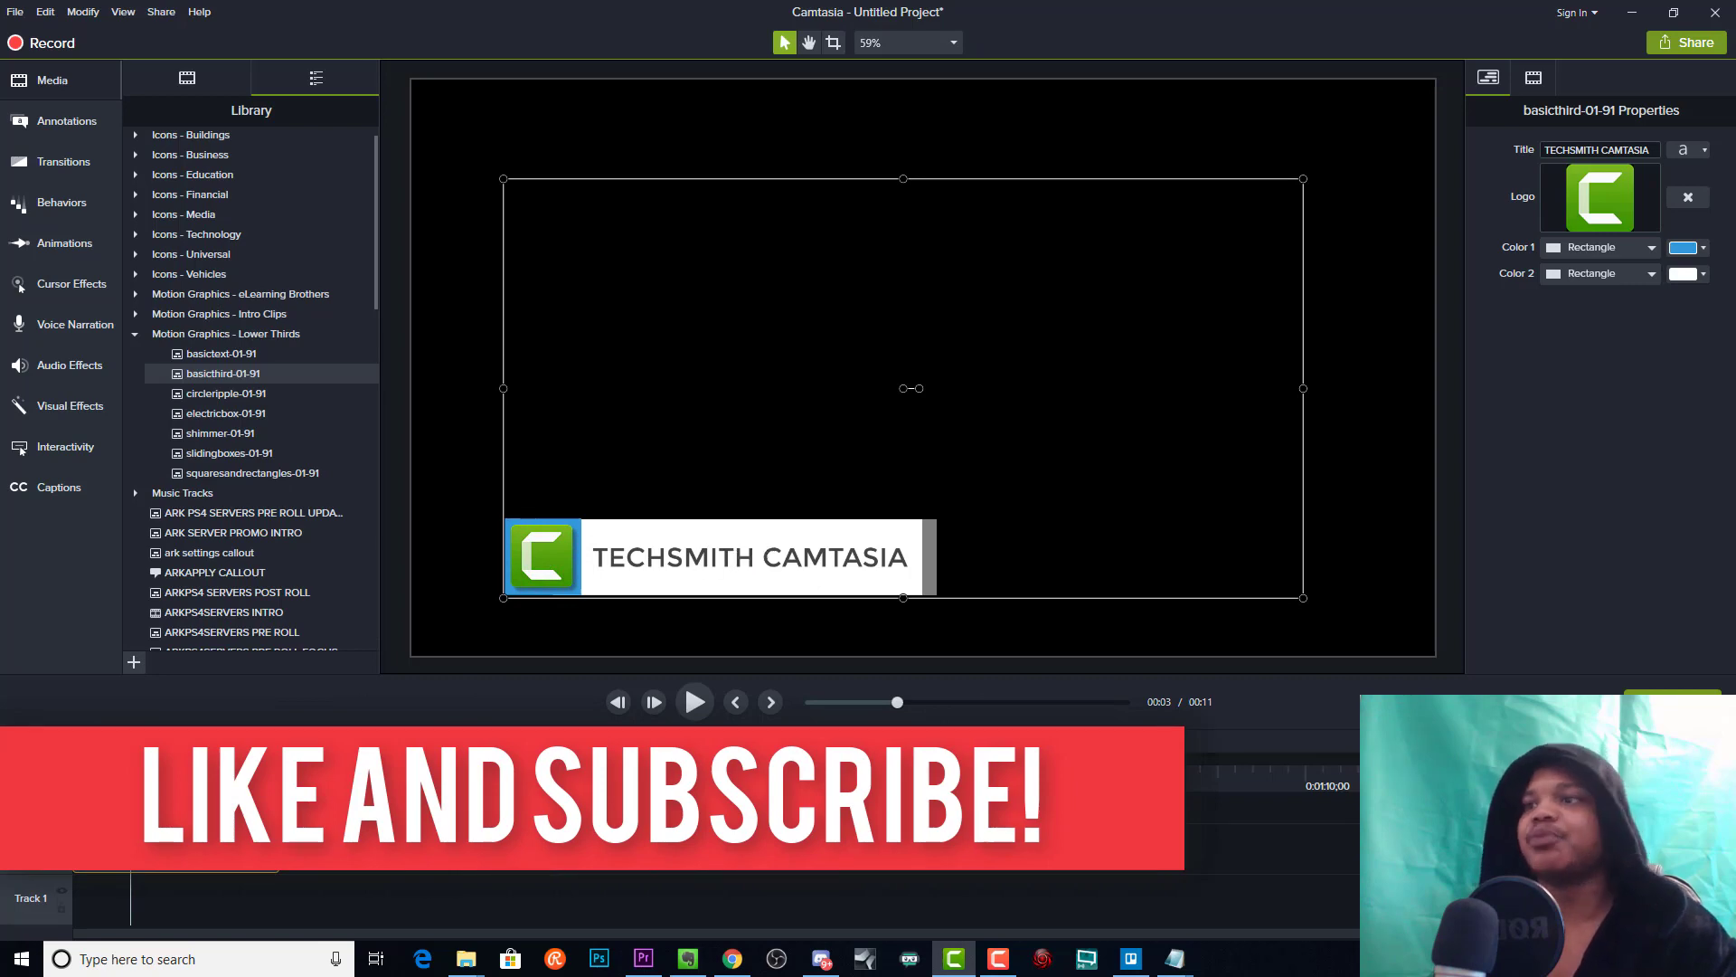
mouse_move(130, 783)
left_mouse_down()
mouse_move(166, 783)
mouse_move(90, 783)
mouse_move(138, 781)
left_mouse_up()
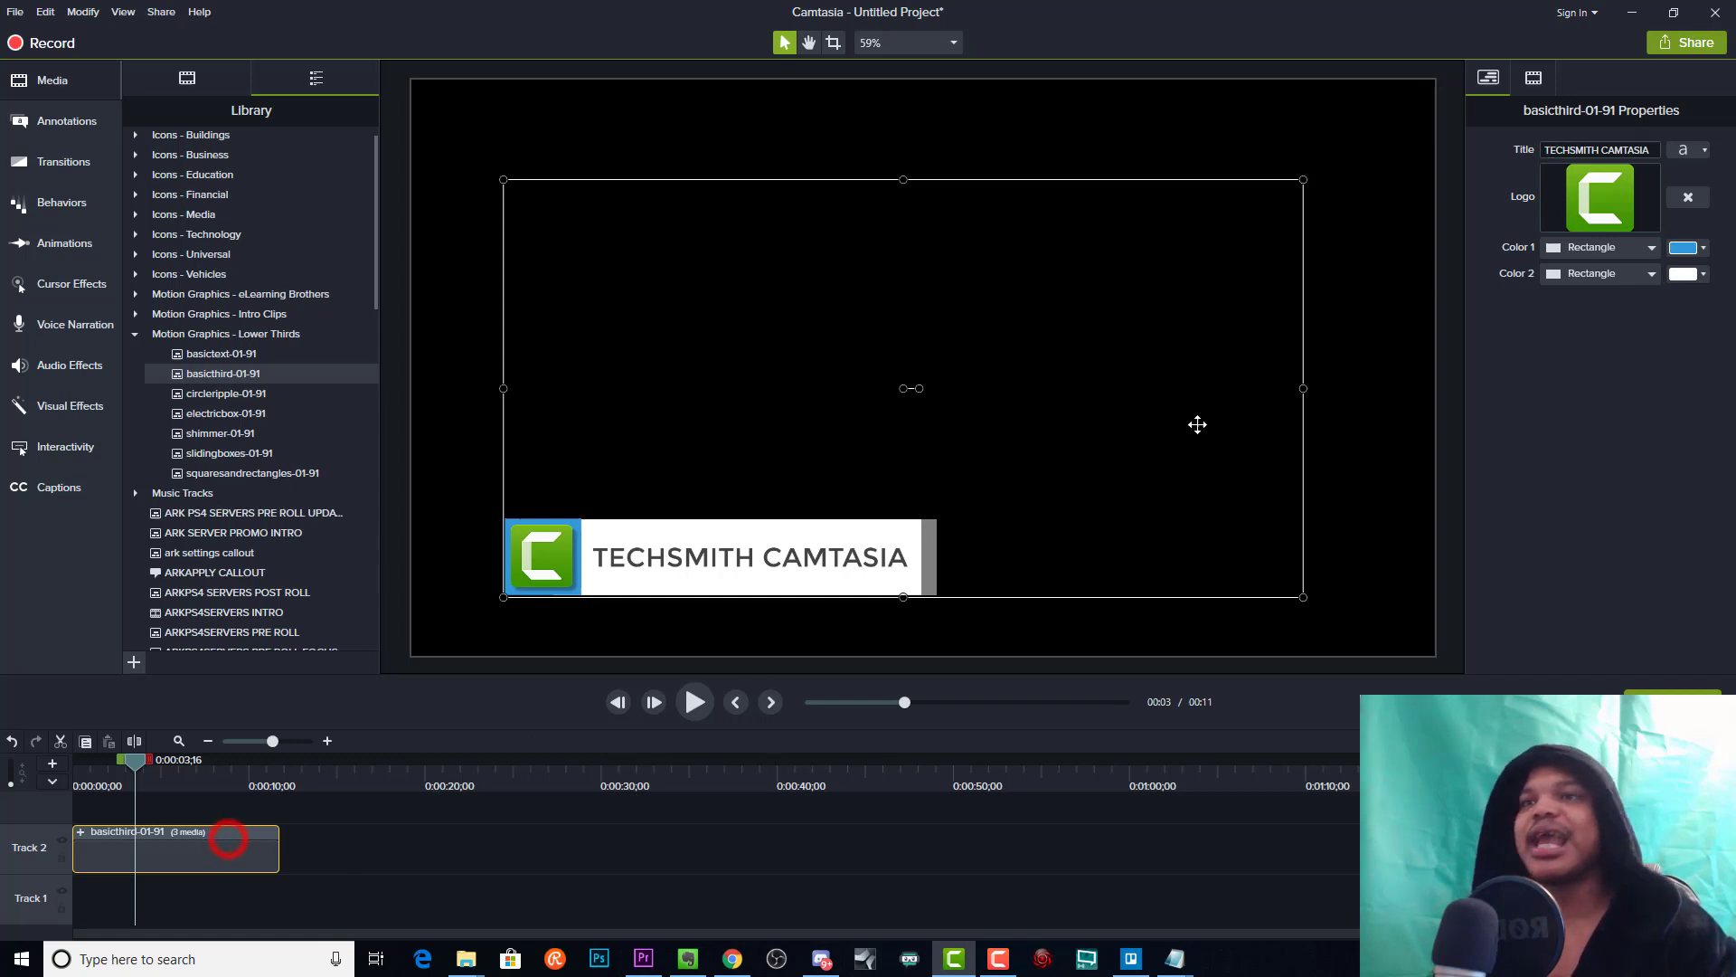
Replace the TECHSMITH CAMTASIA title text with 'JAY CARTERE'
left_click(1548, 150)
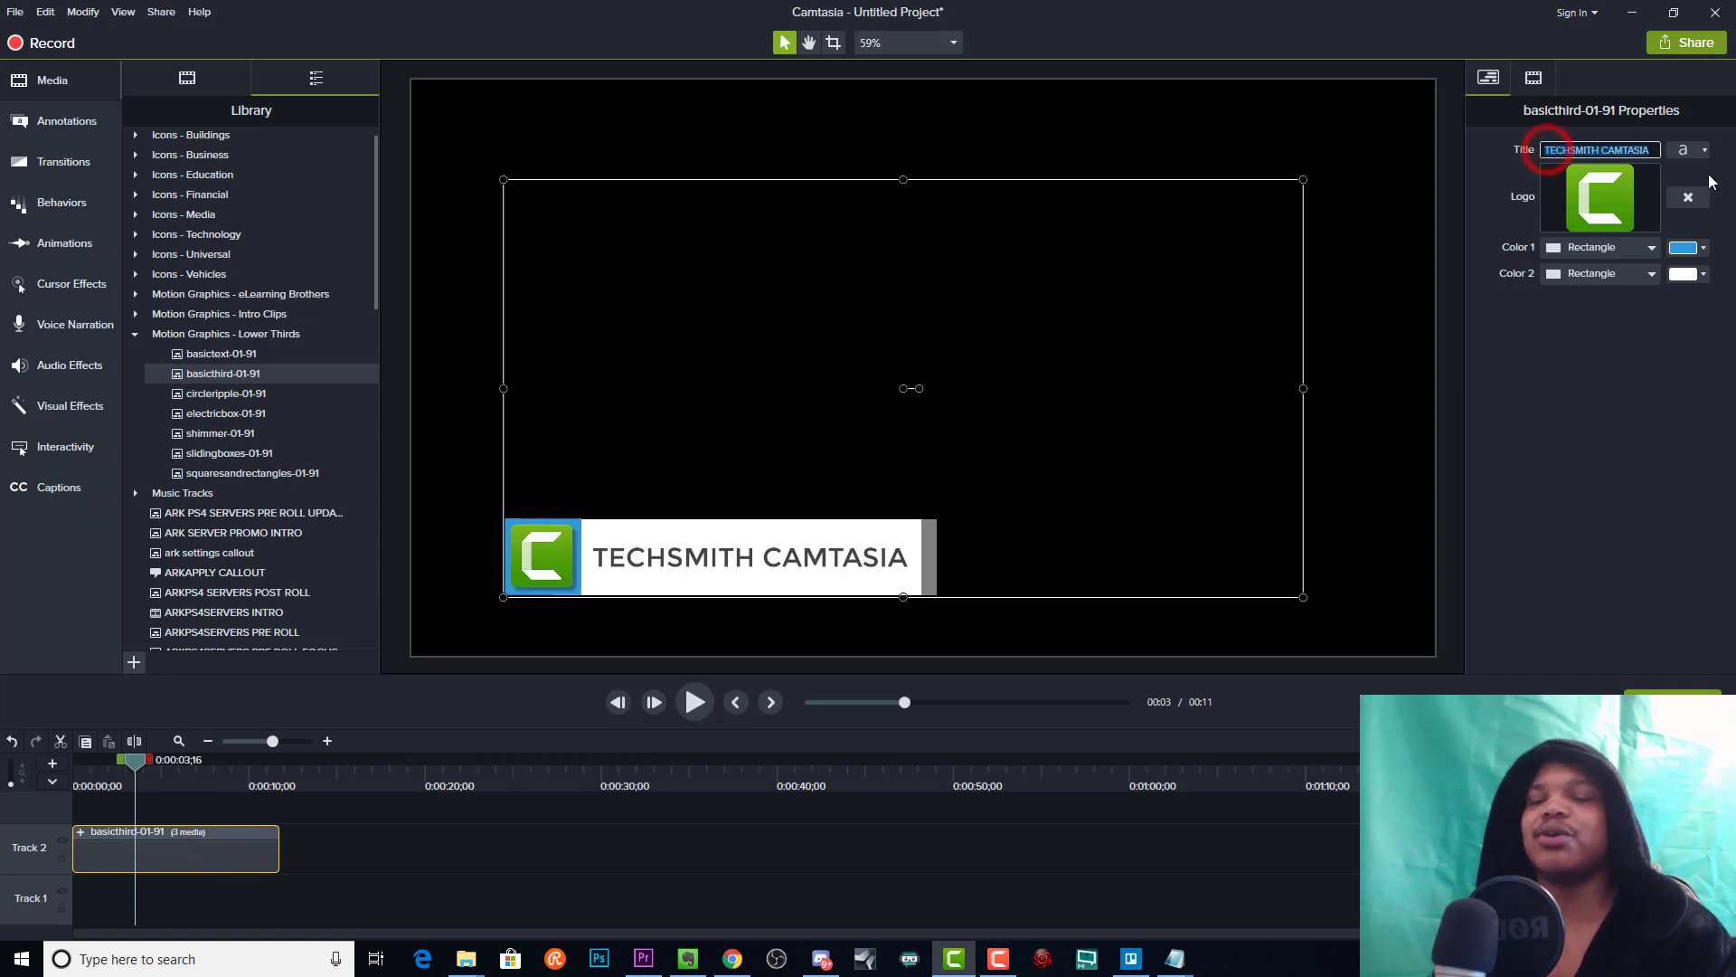
type("JA")
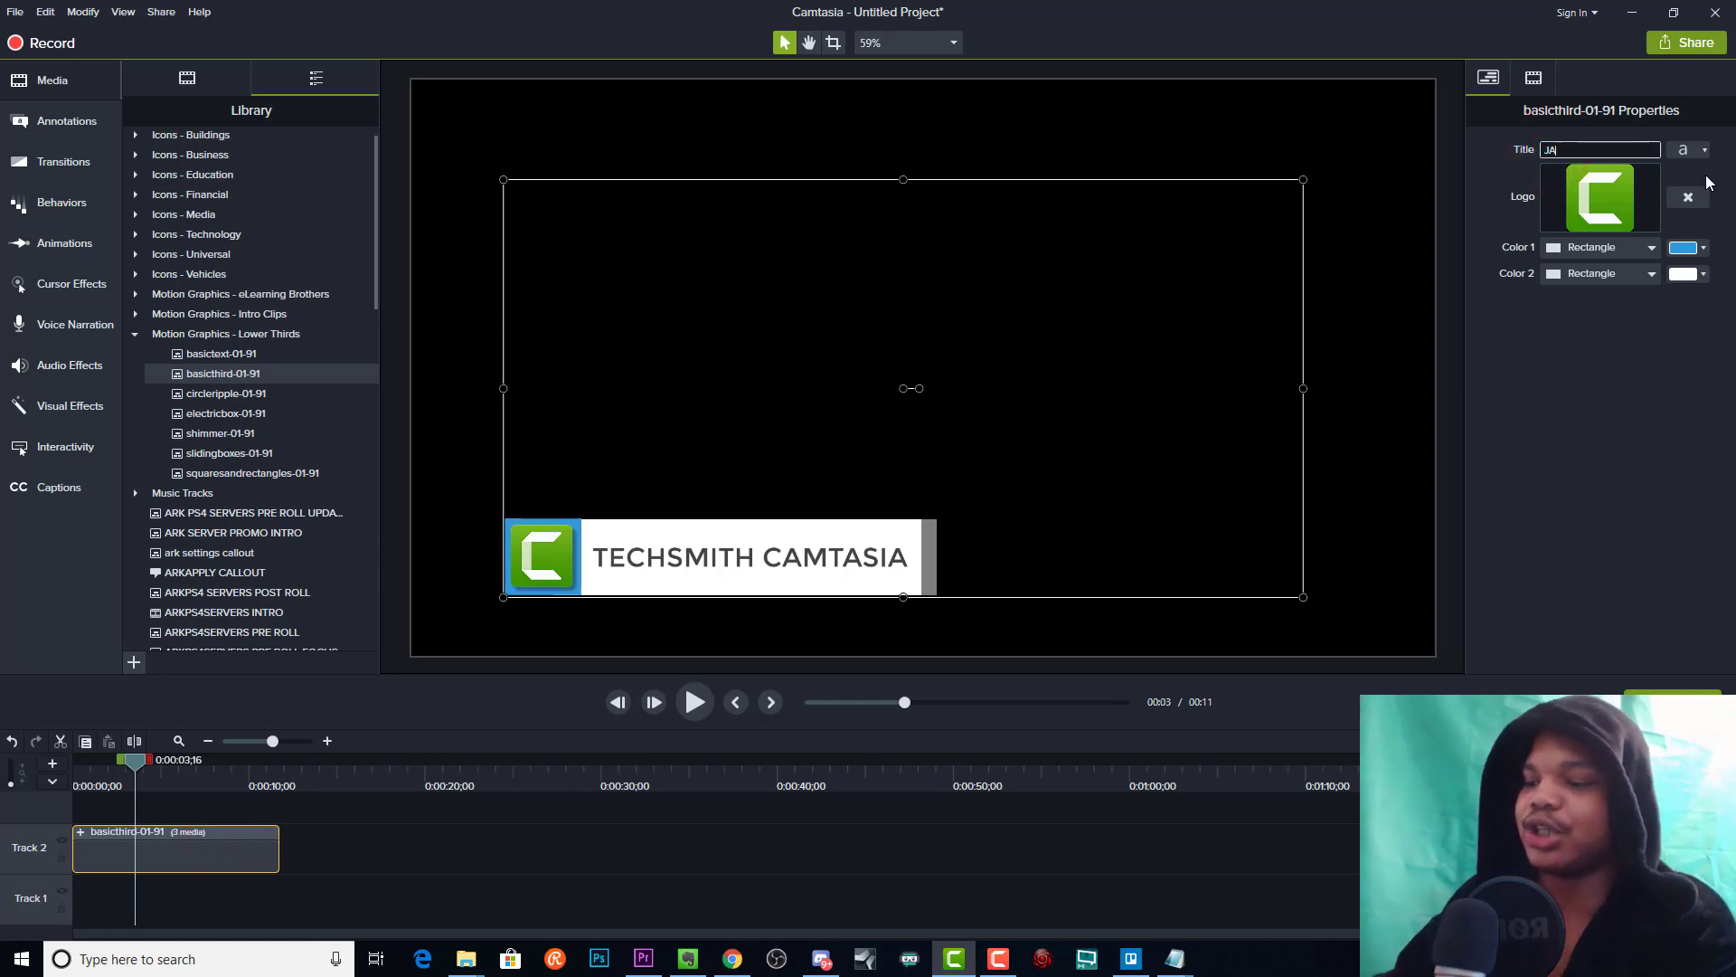
type("Y CARTERE")
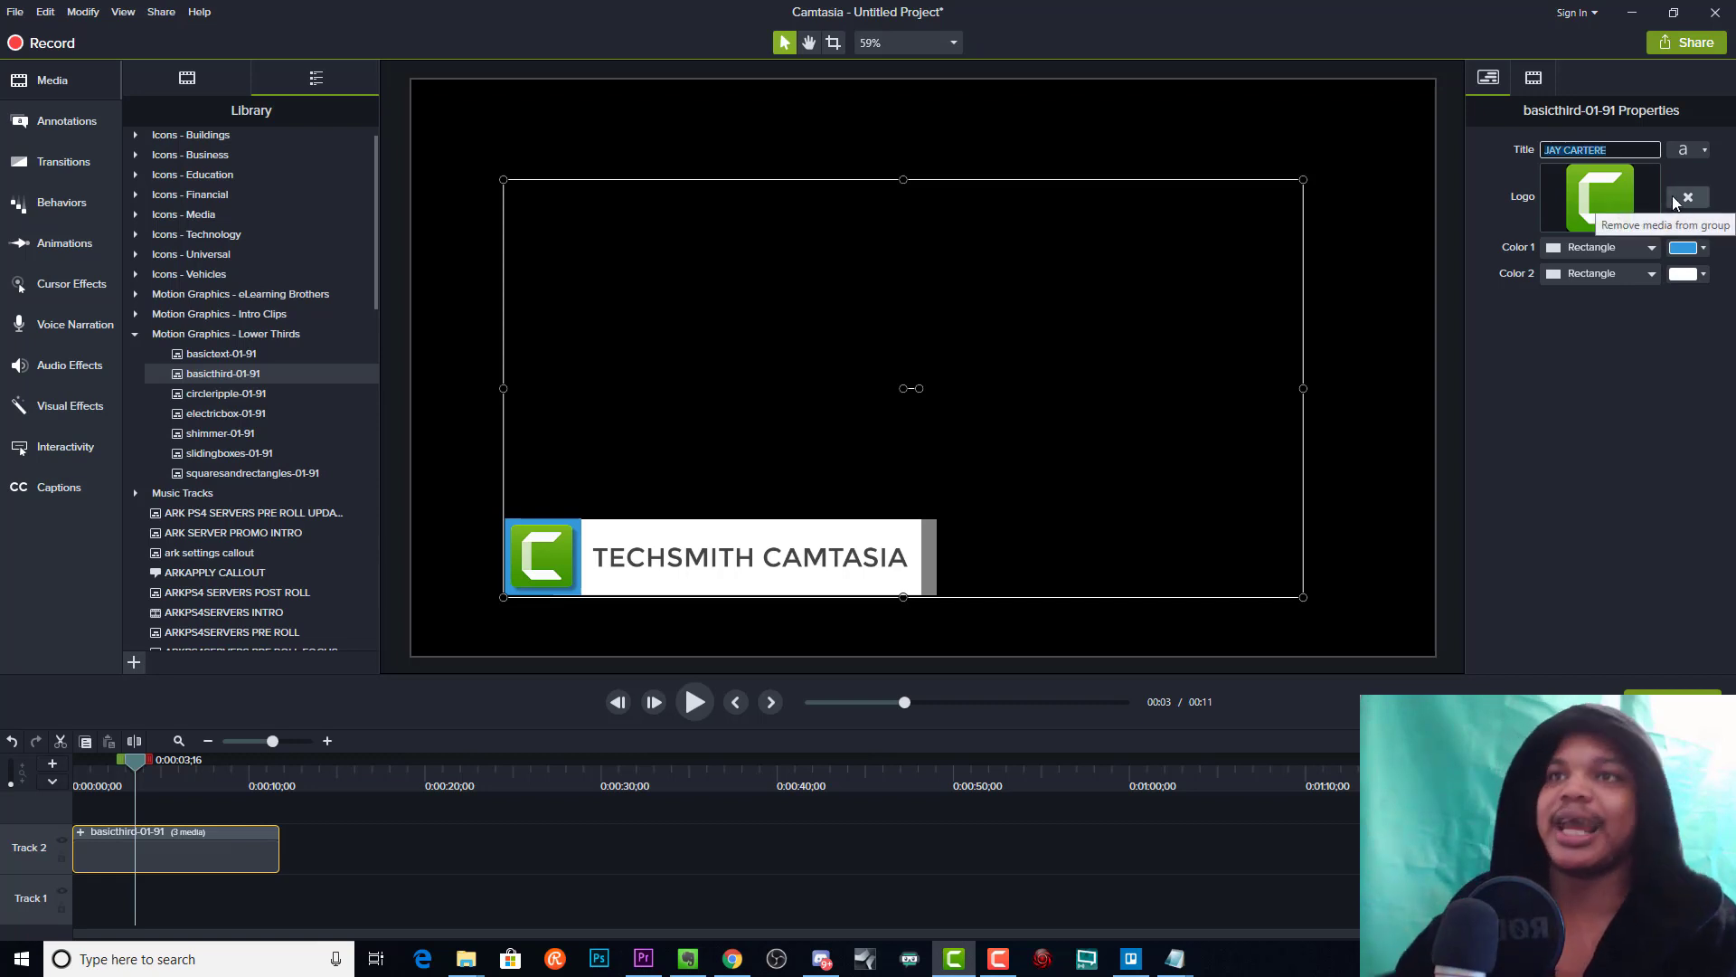
left_click(1724, 175)
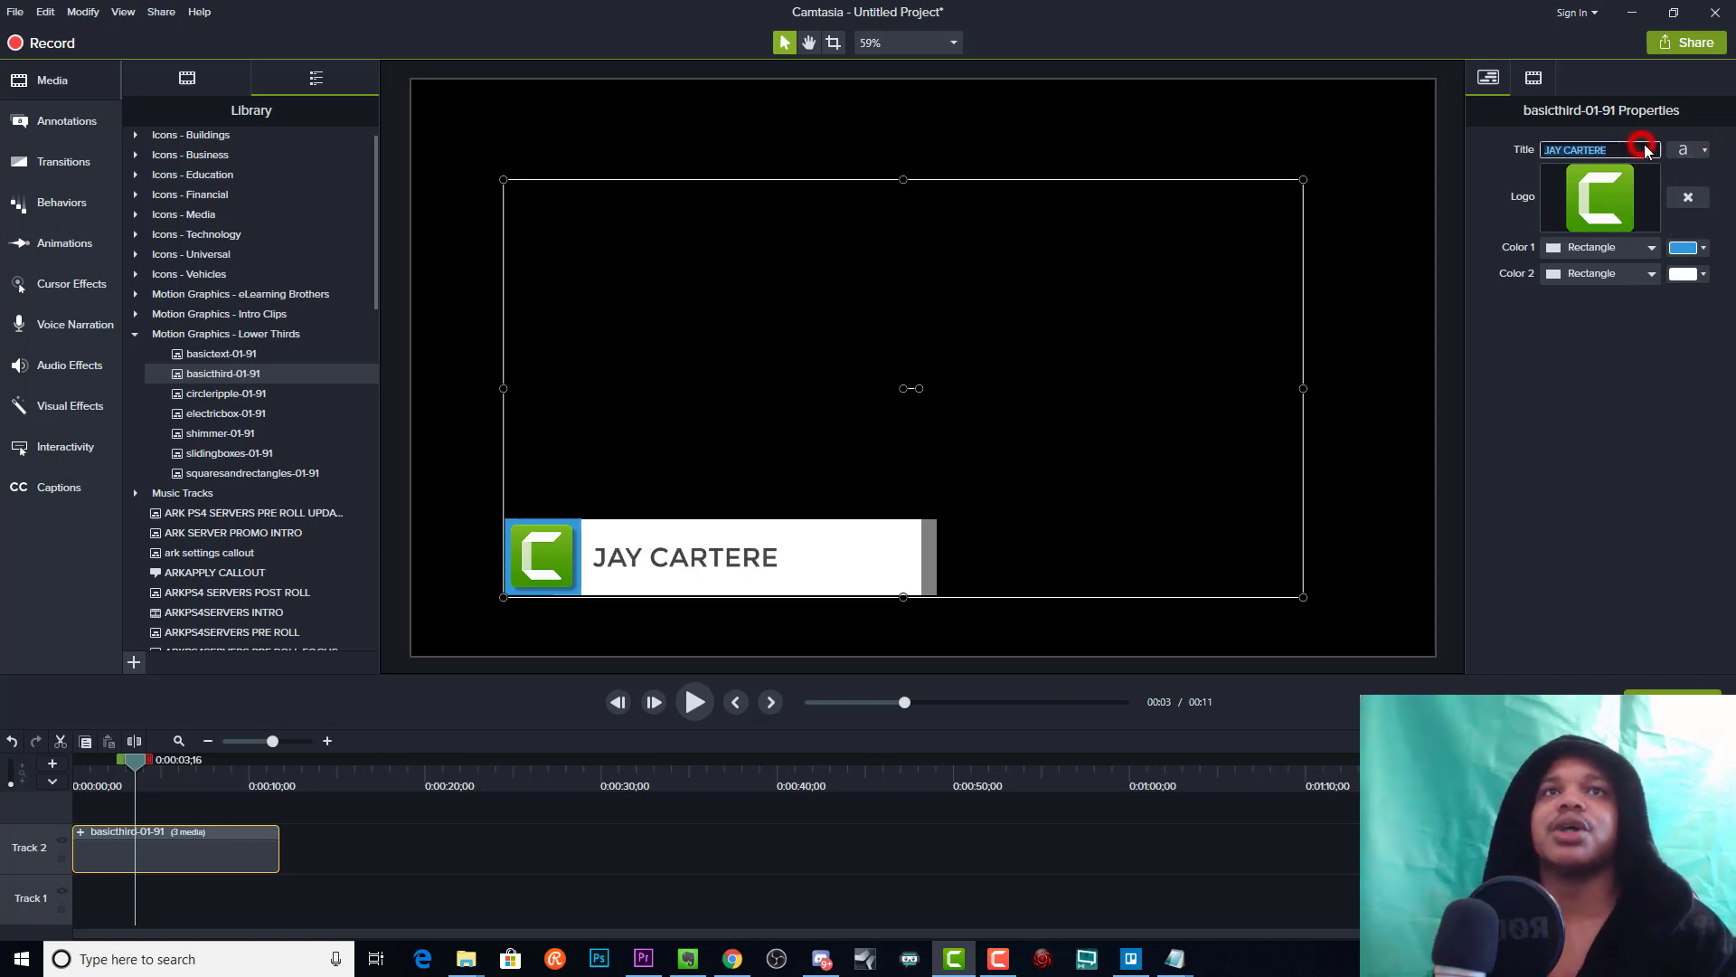
Set the title font to Bebas, enlarge it, and centre it vertically in the bar
left_click(1700, 150)
left_click(1647, 182)
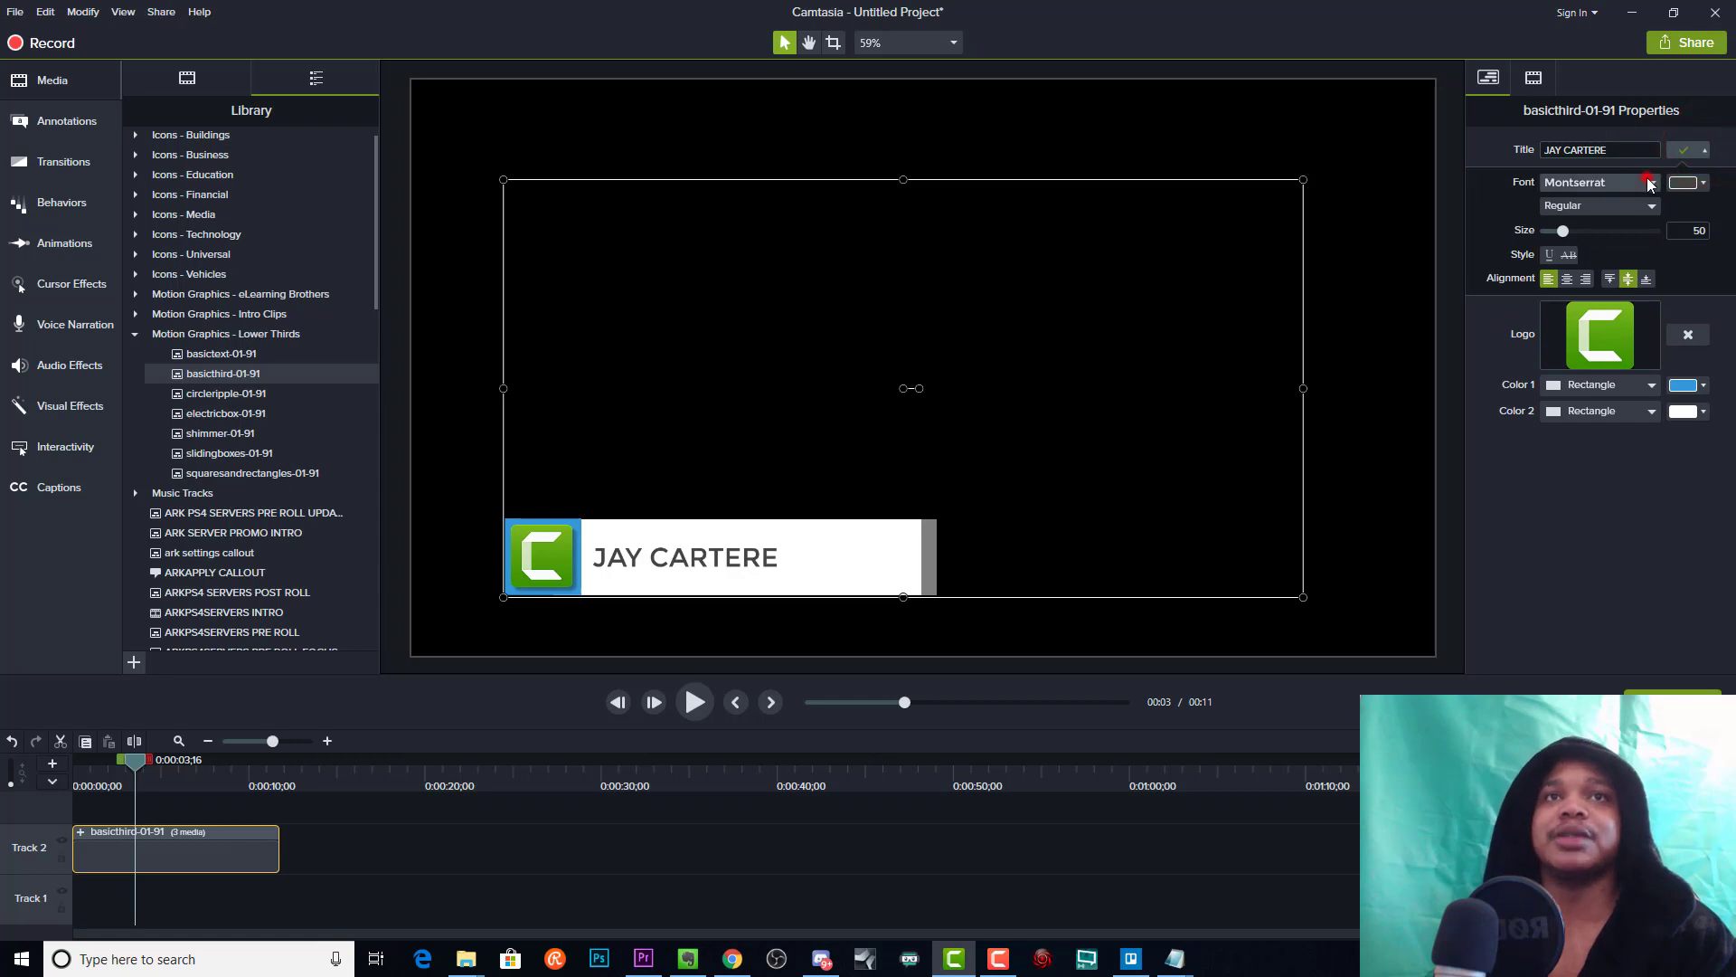
scroll(1602, 284, "up", 10)
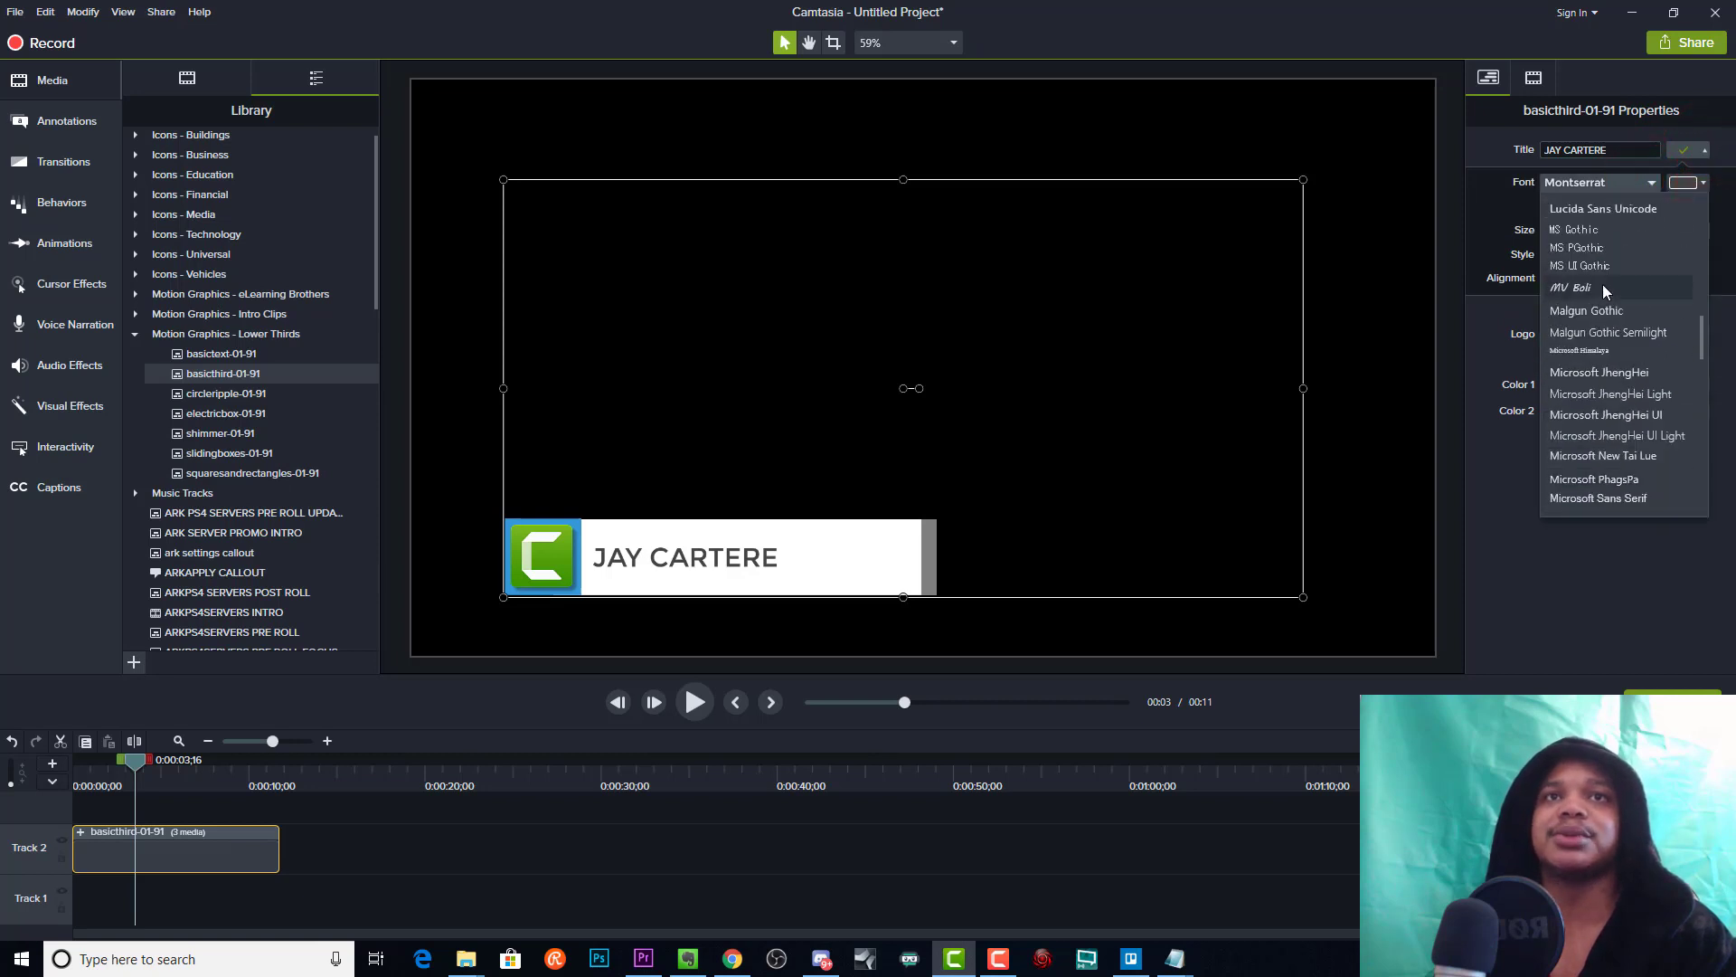
scroll(1602, 291, "up", 5)
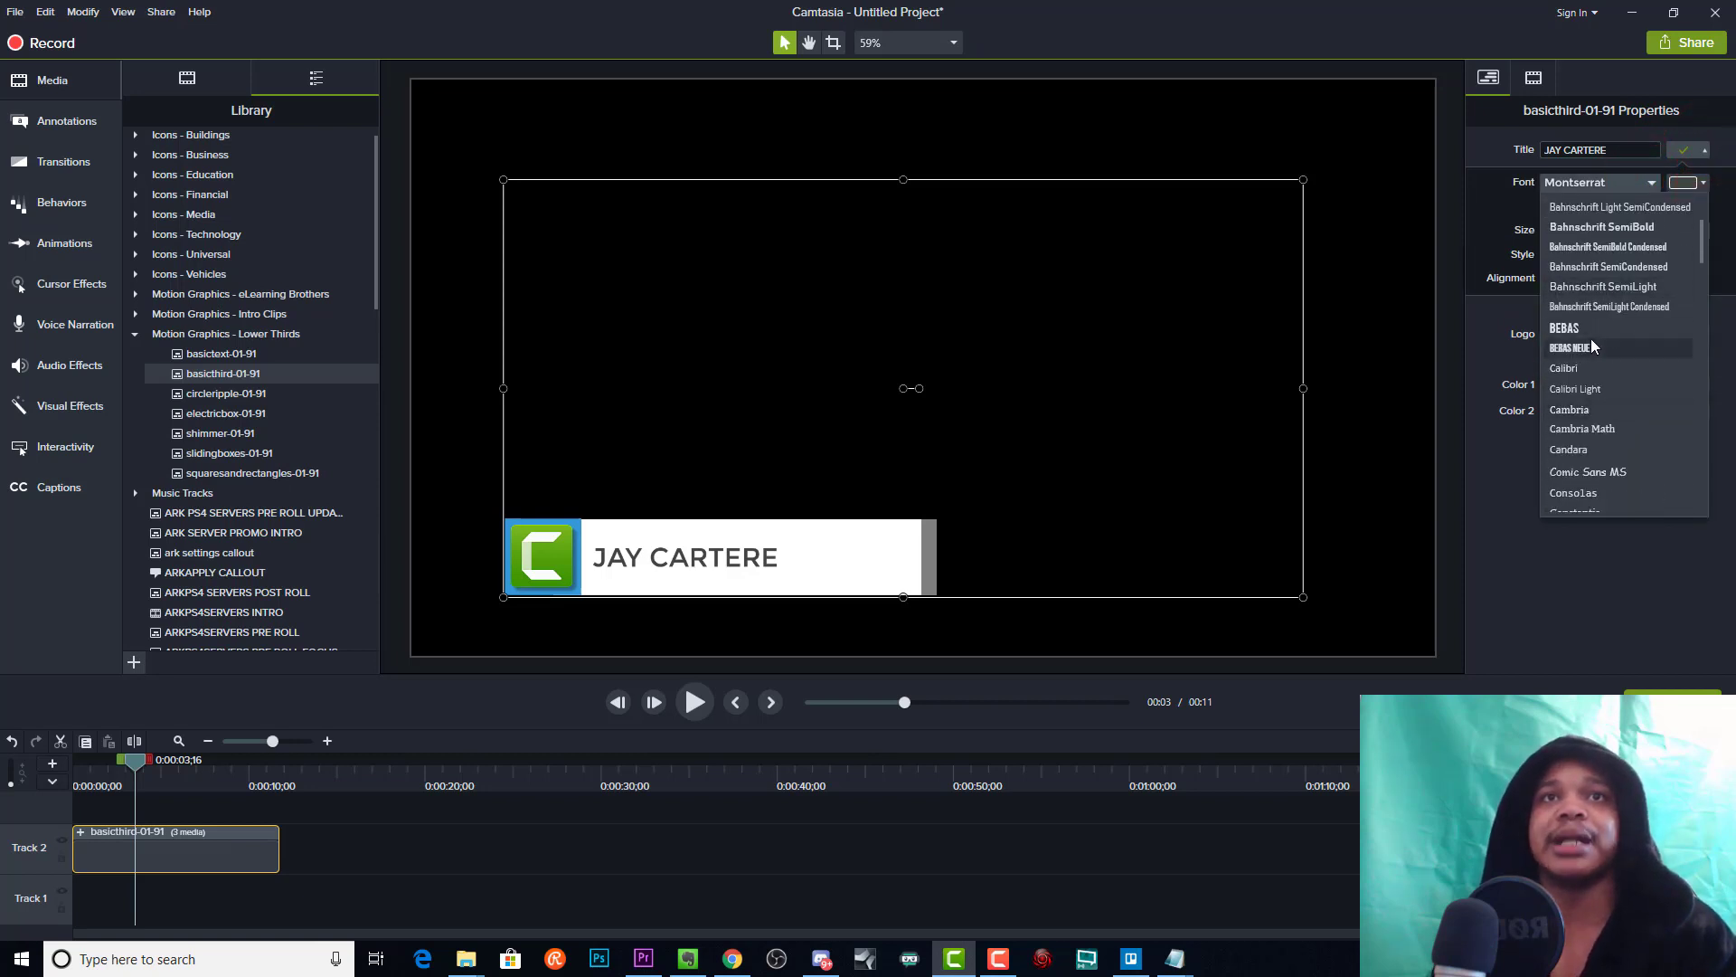
left_click(1586, 331)
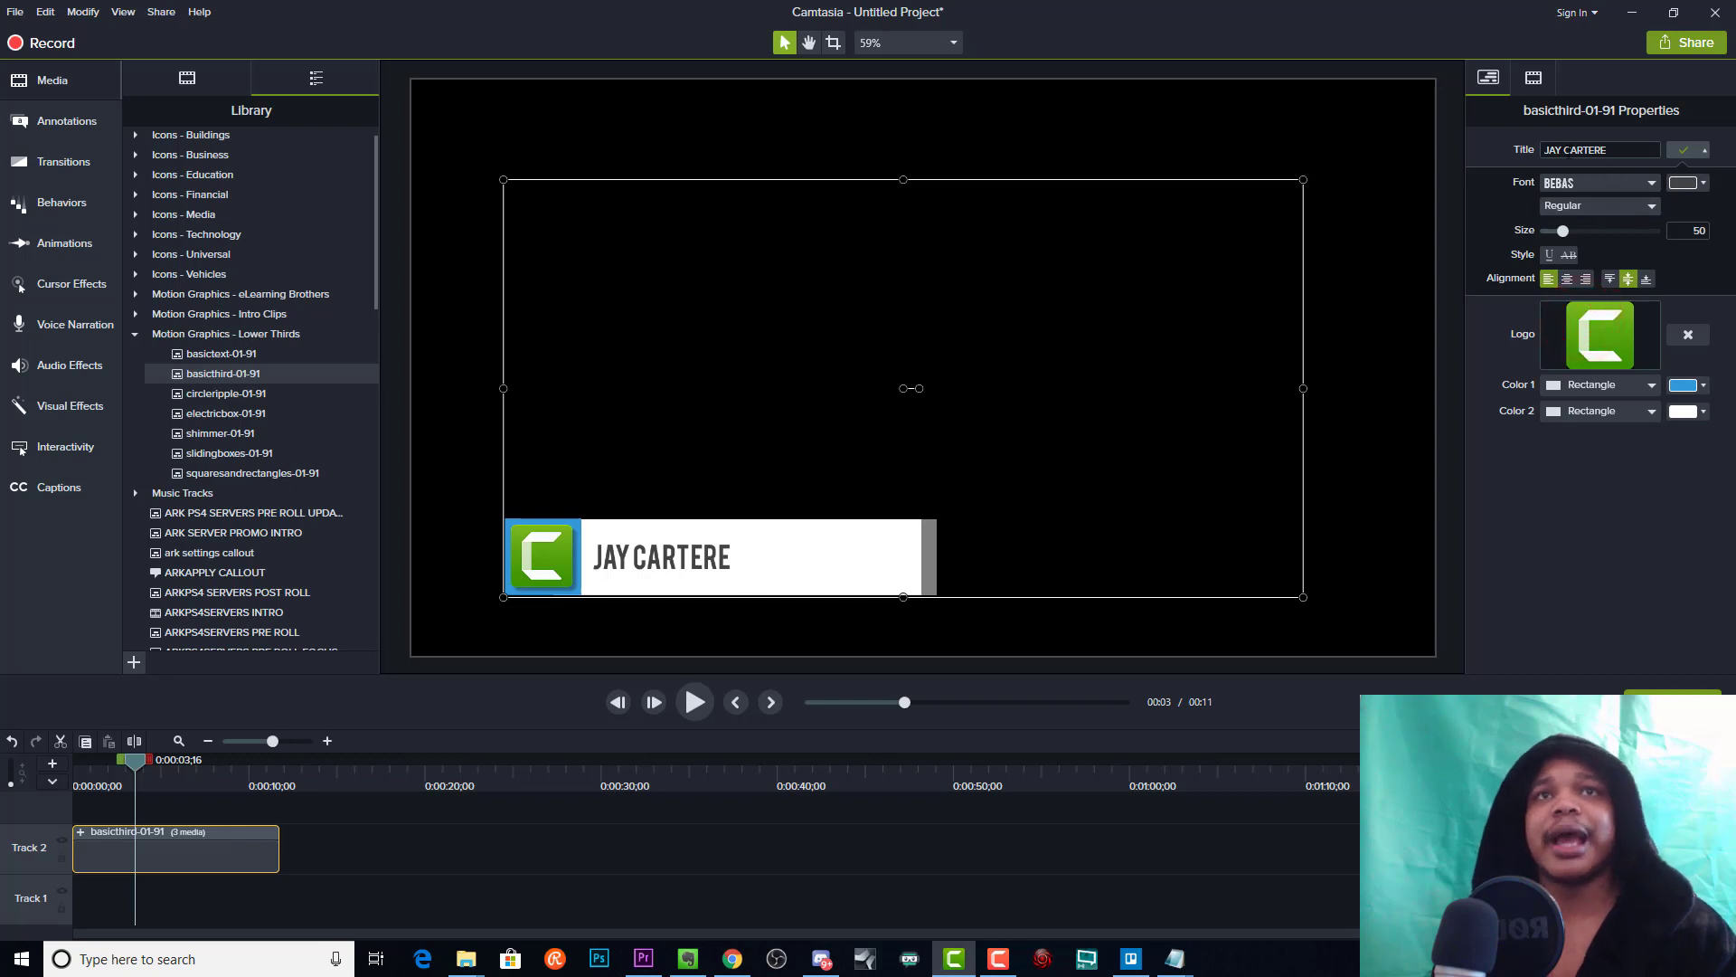
left_click(1565, 150)
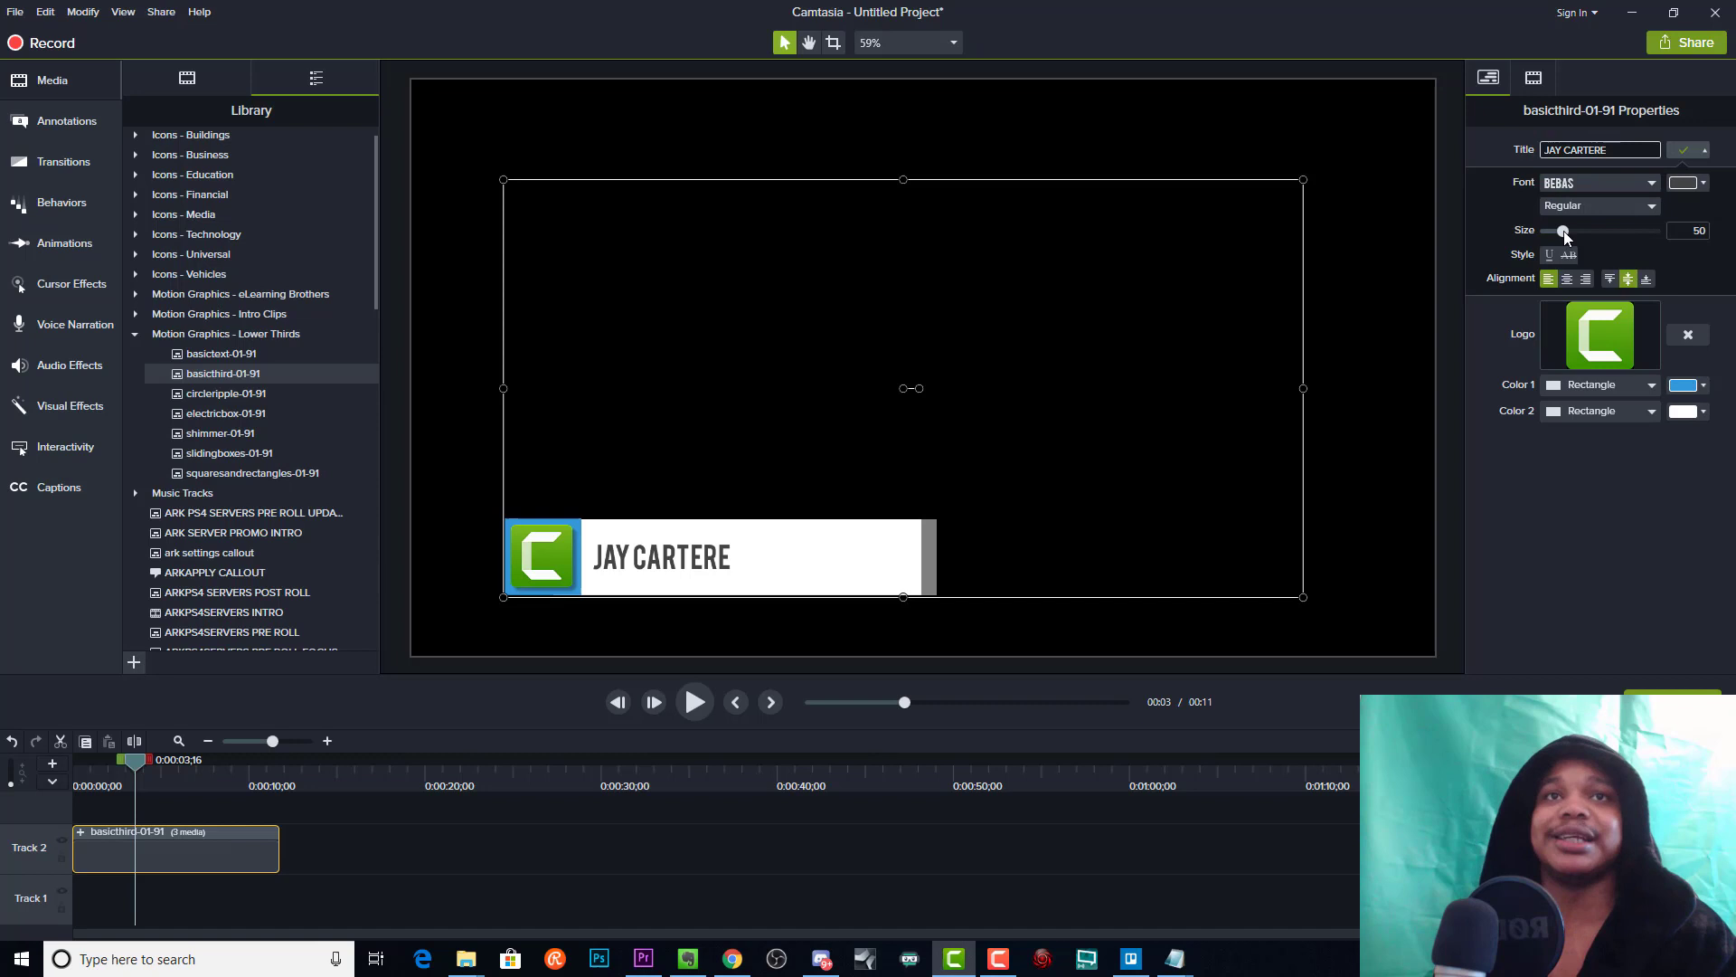
left_click_drag(1562, 232, 1598, 236)
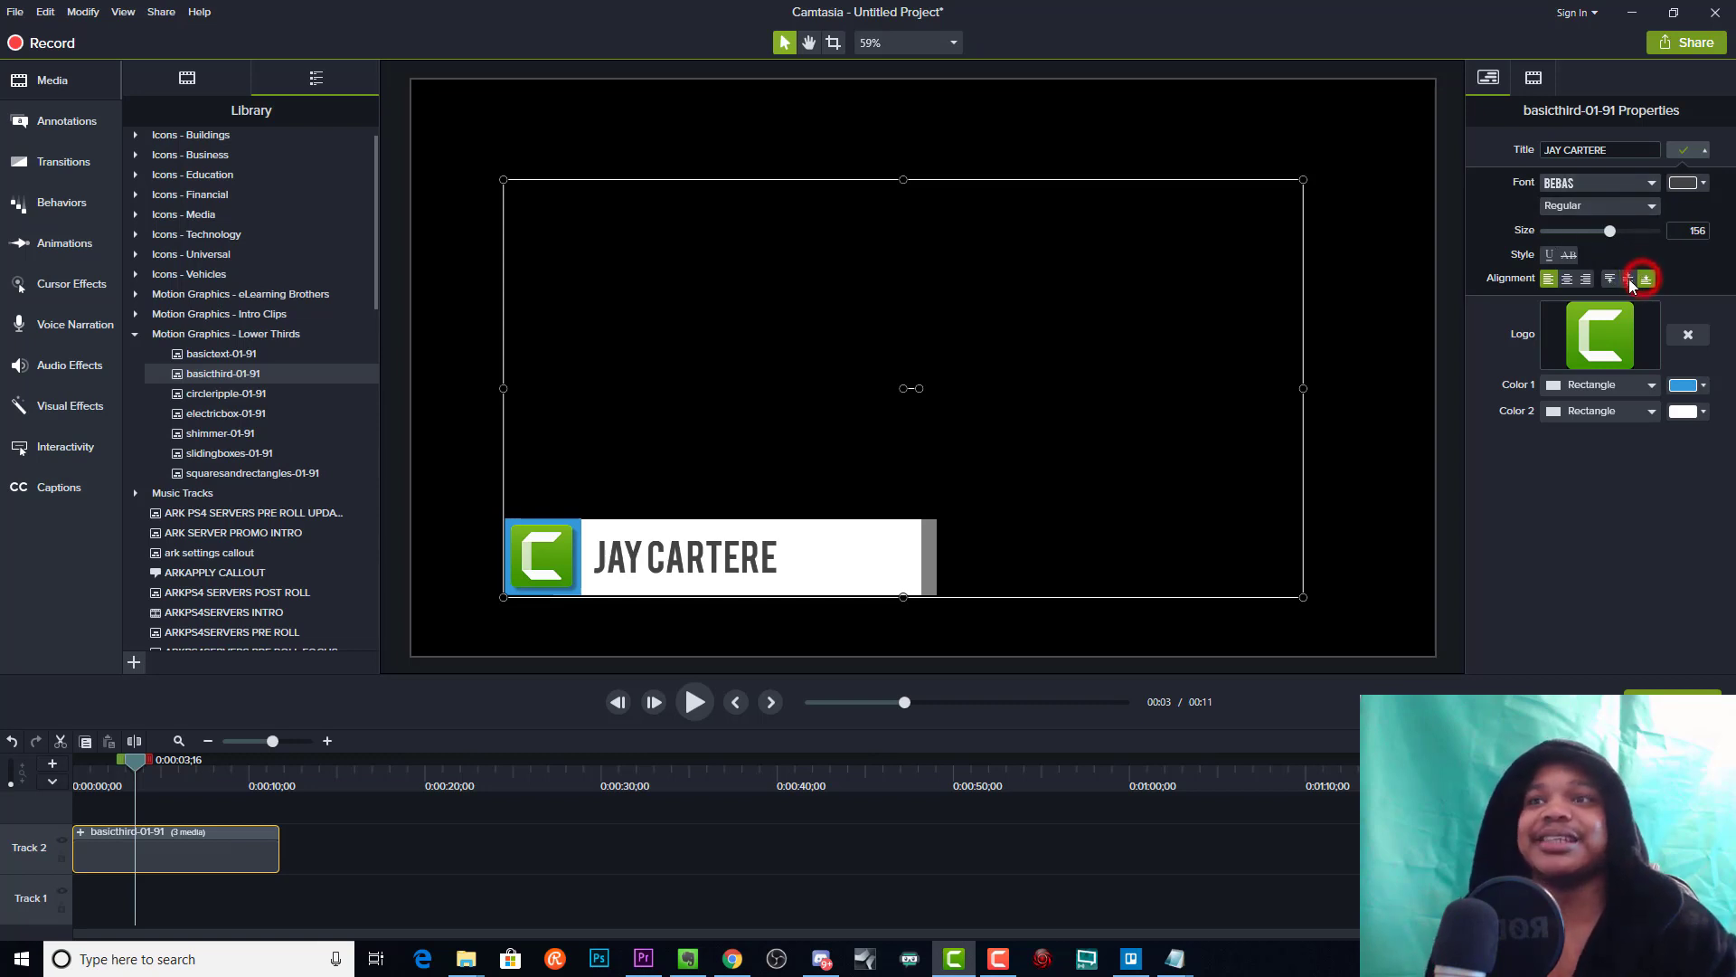
left_click(1627, 279)
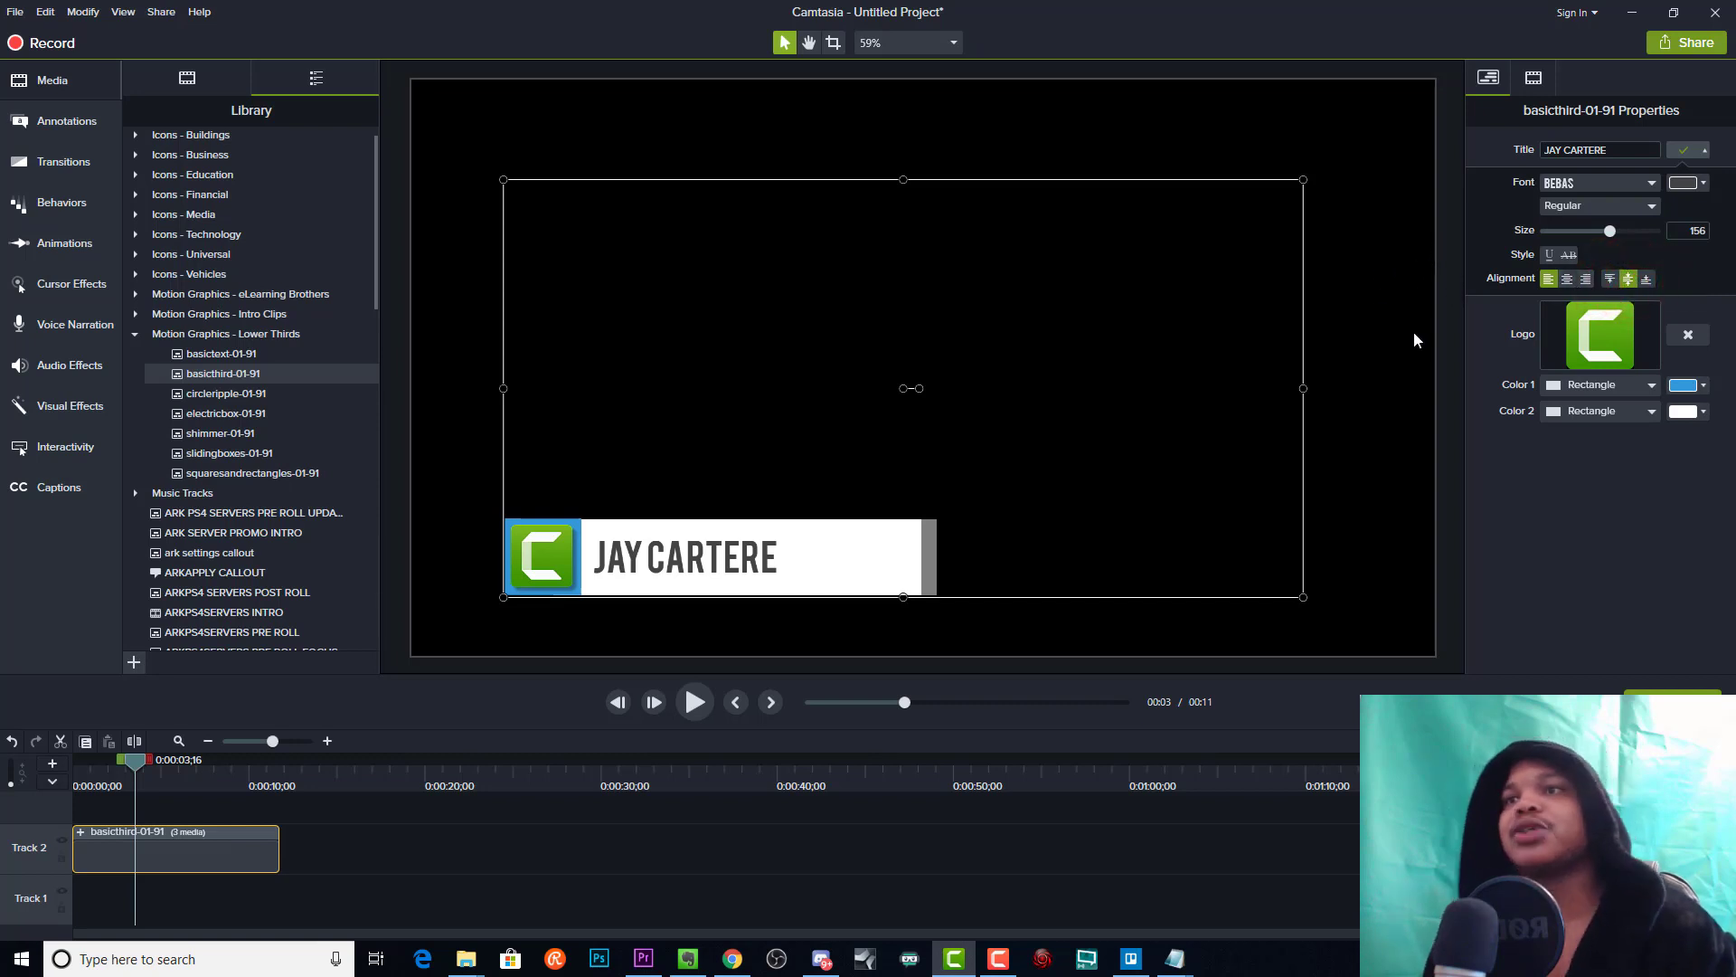
Import goy logonew.png from Documents > growonyoutube as the lower third's logo
right_click(1592, 328)
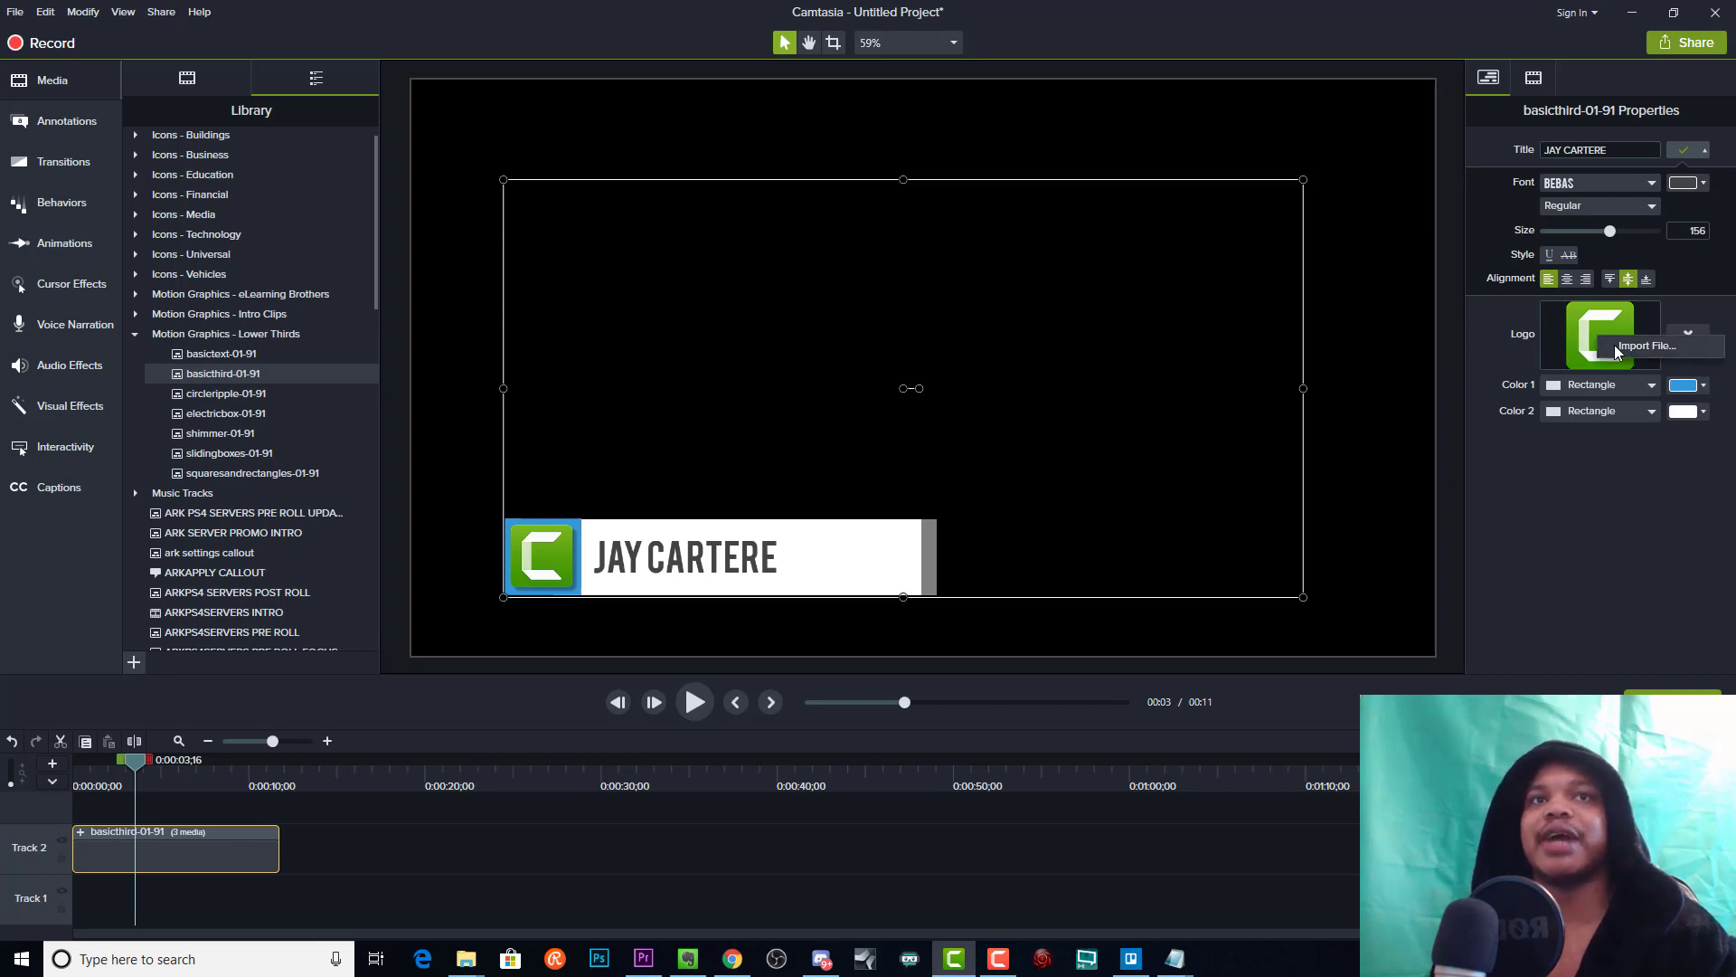
left_click(1645, 349)
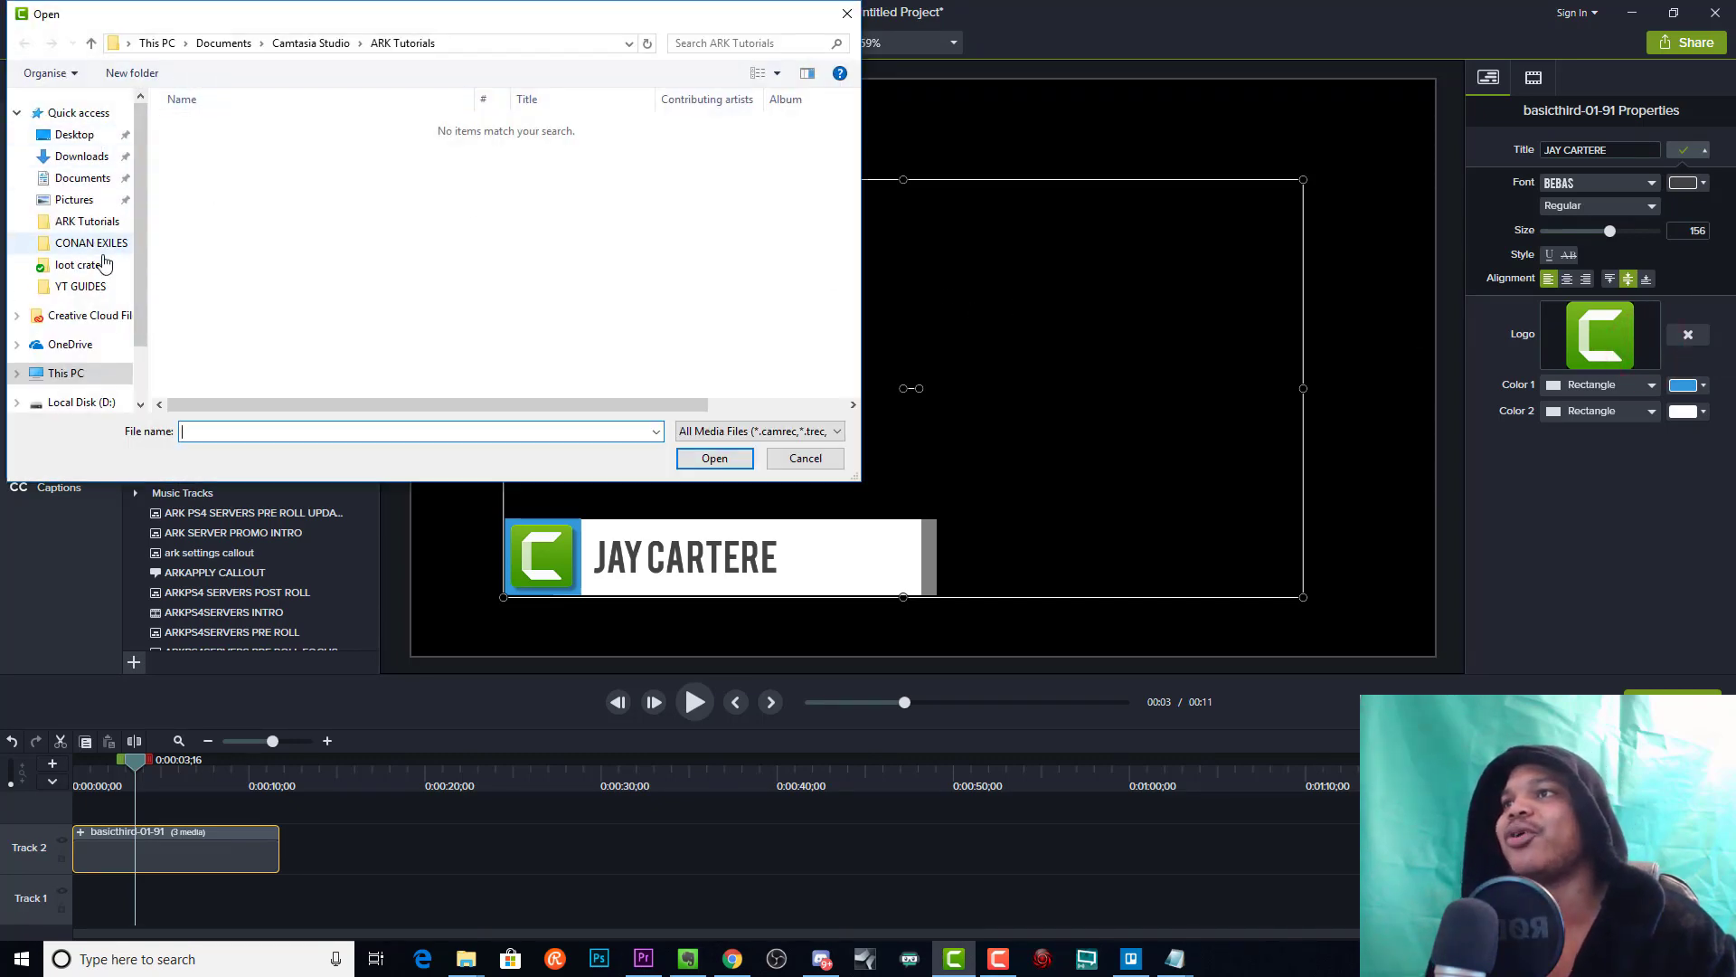
left_click(84, 180)
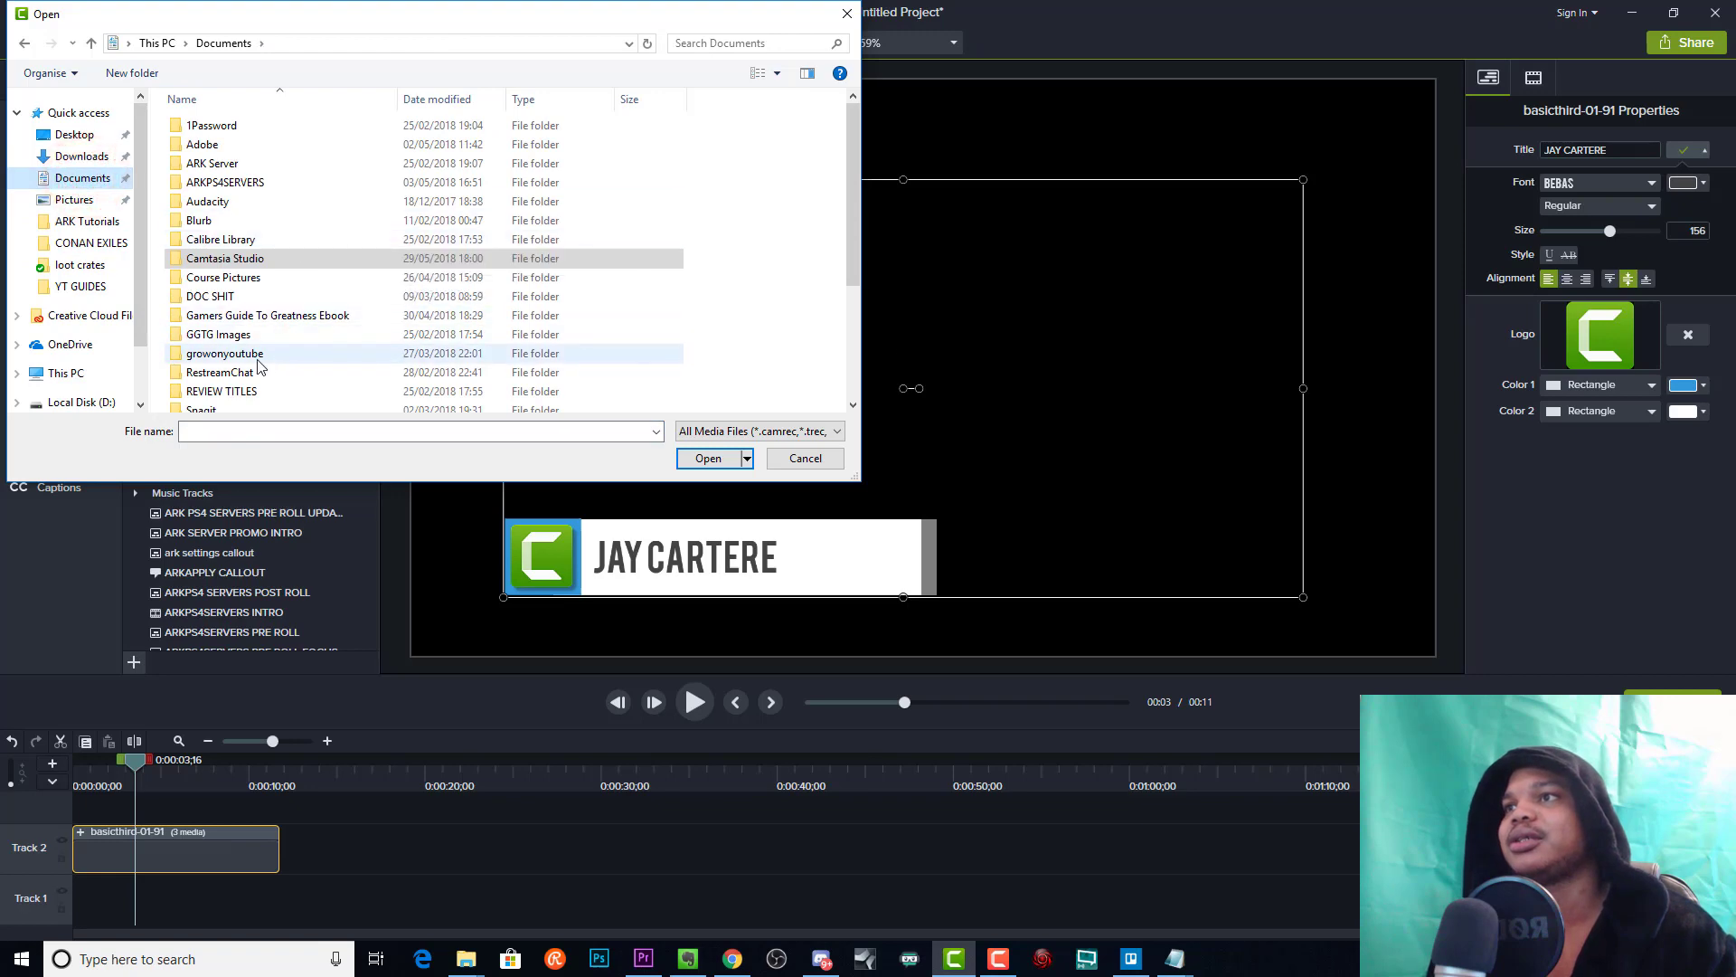
double_click(254, 357)
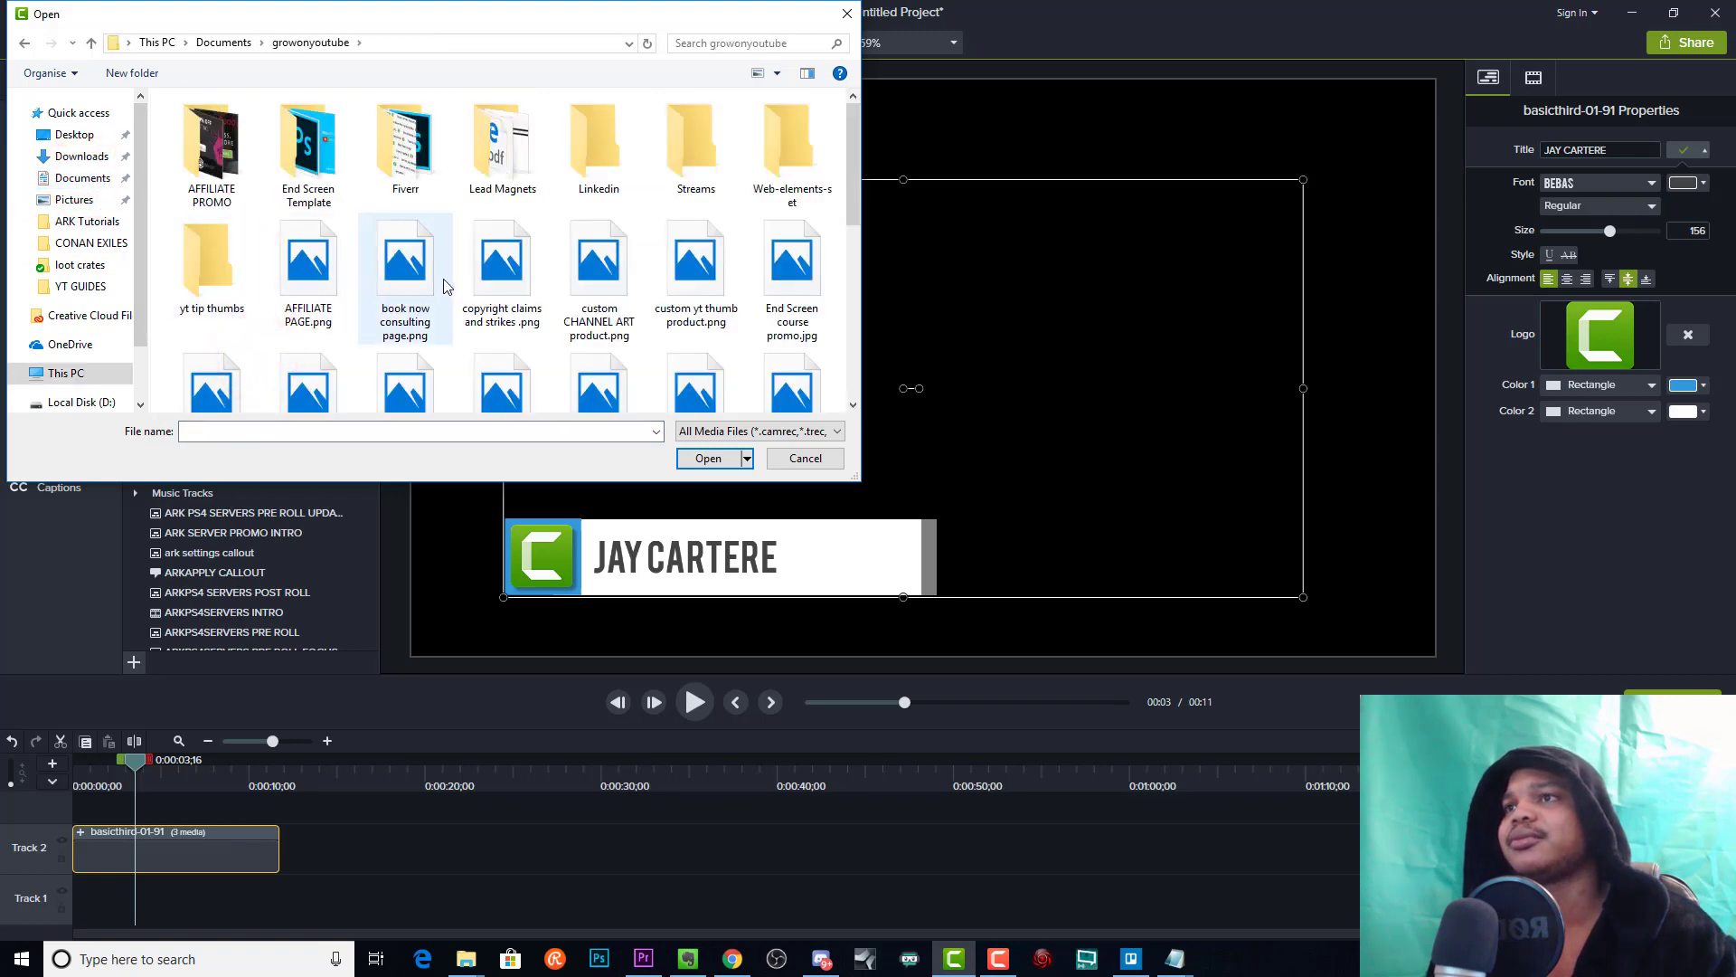
scroll(407, 288, "down", 2)
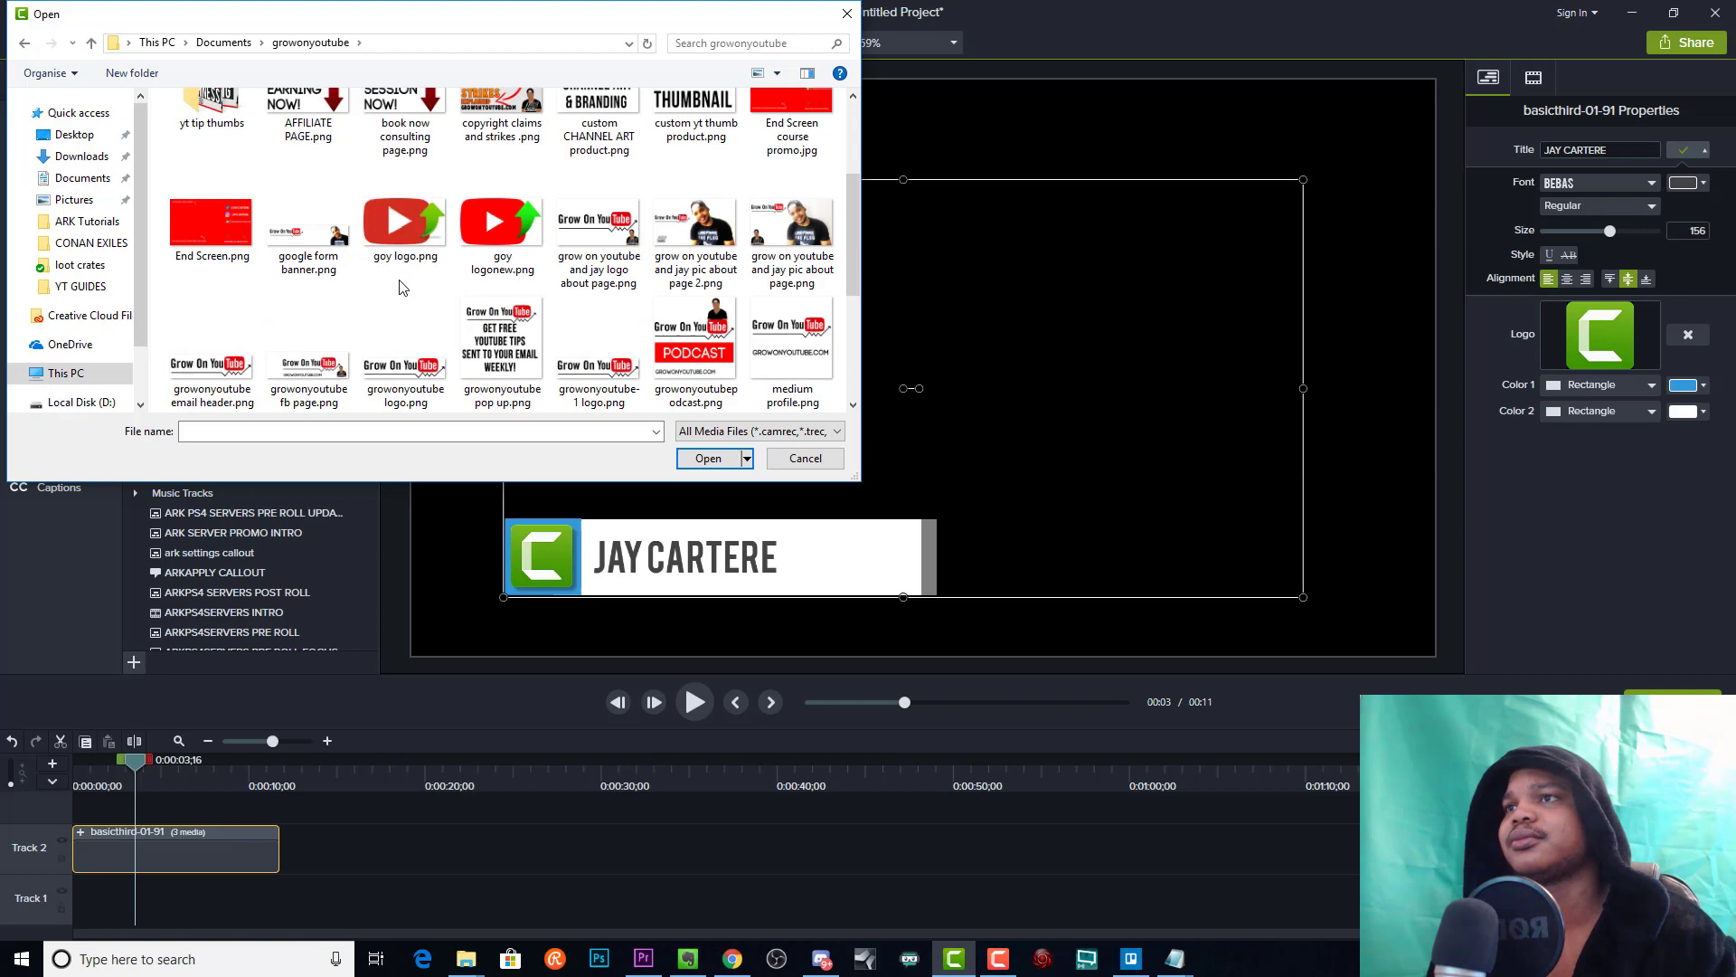
left_click(409, 226)
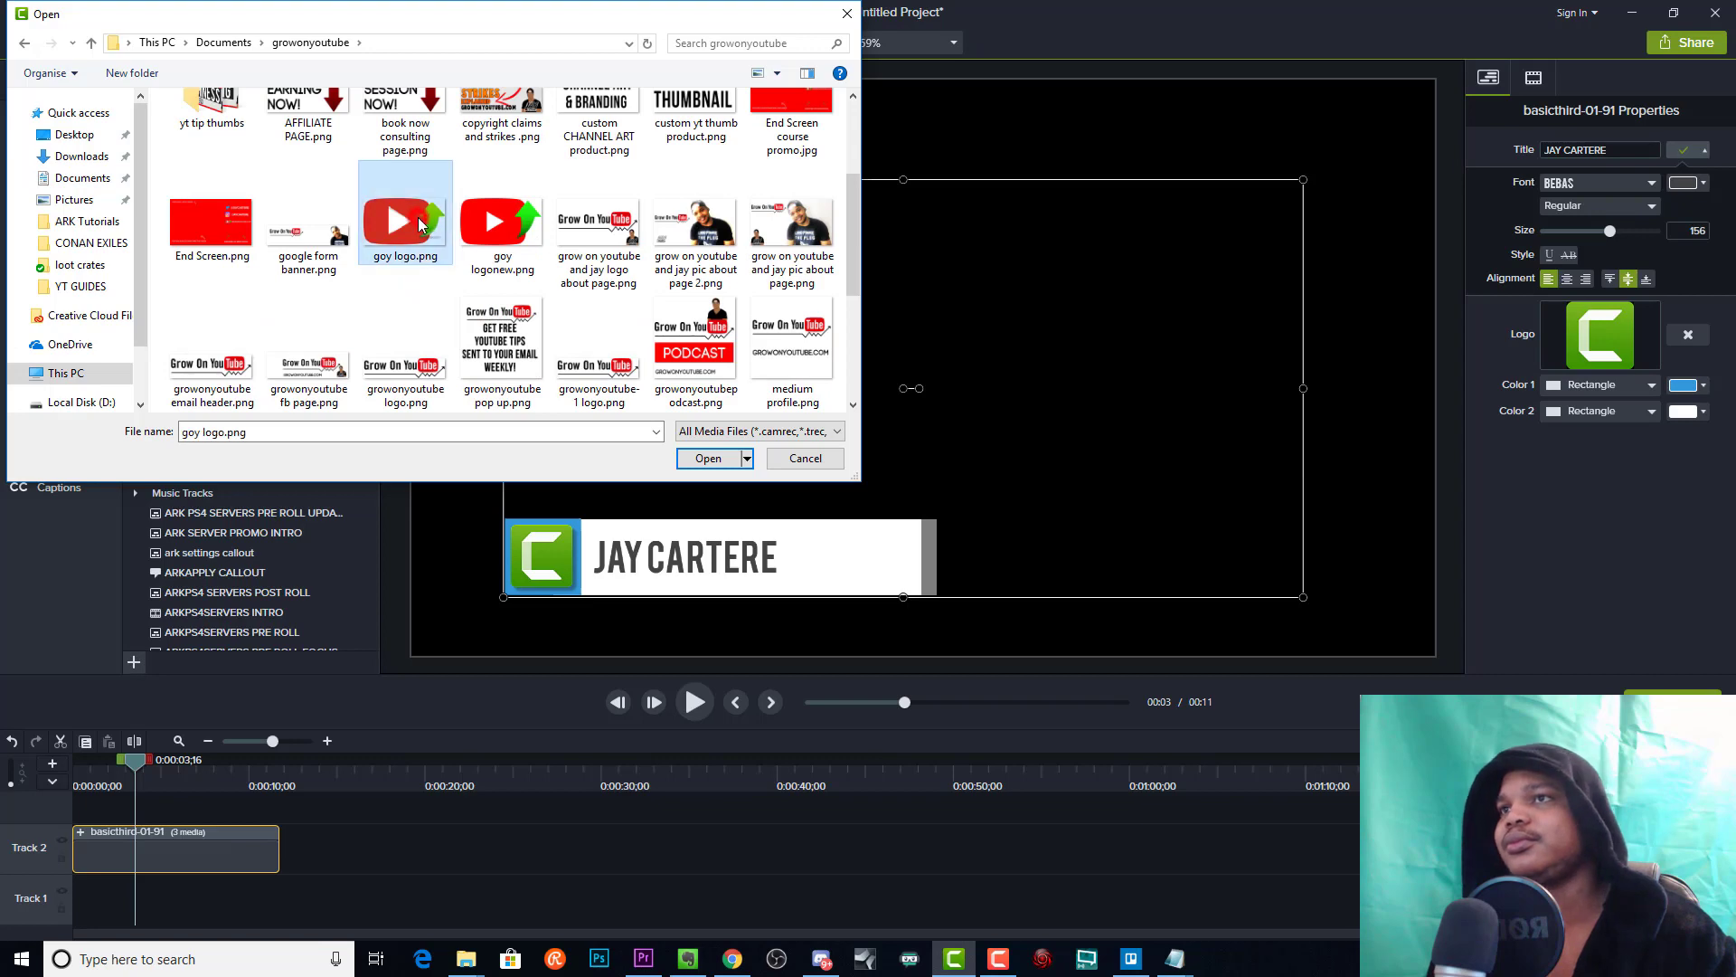
left_click(507, 247)
Confirm the YouTube-arrow logo and keep the logo box (Color 1) blue
left_click(708, 458)
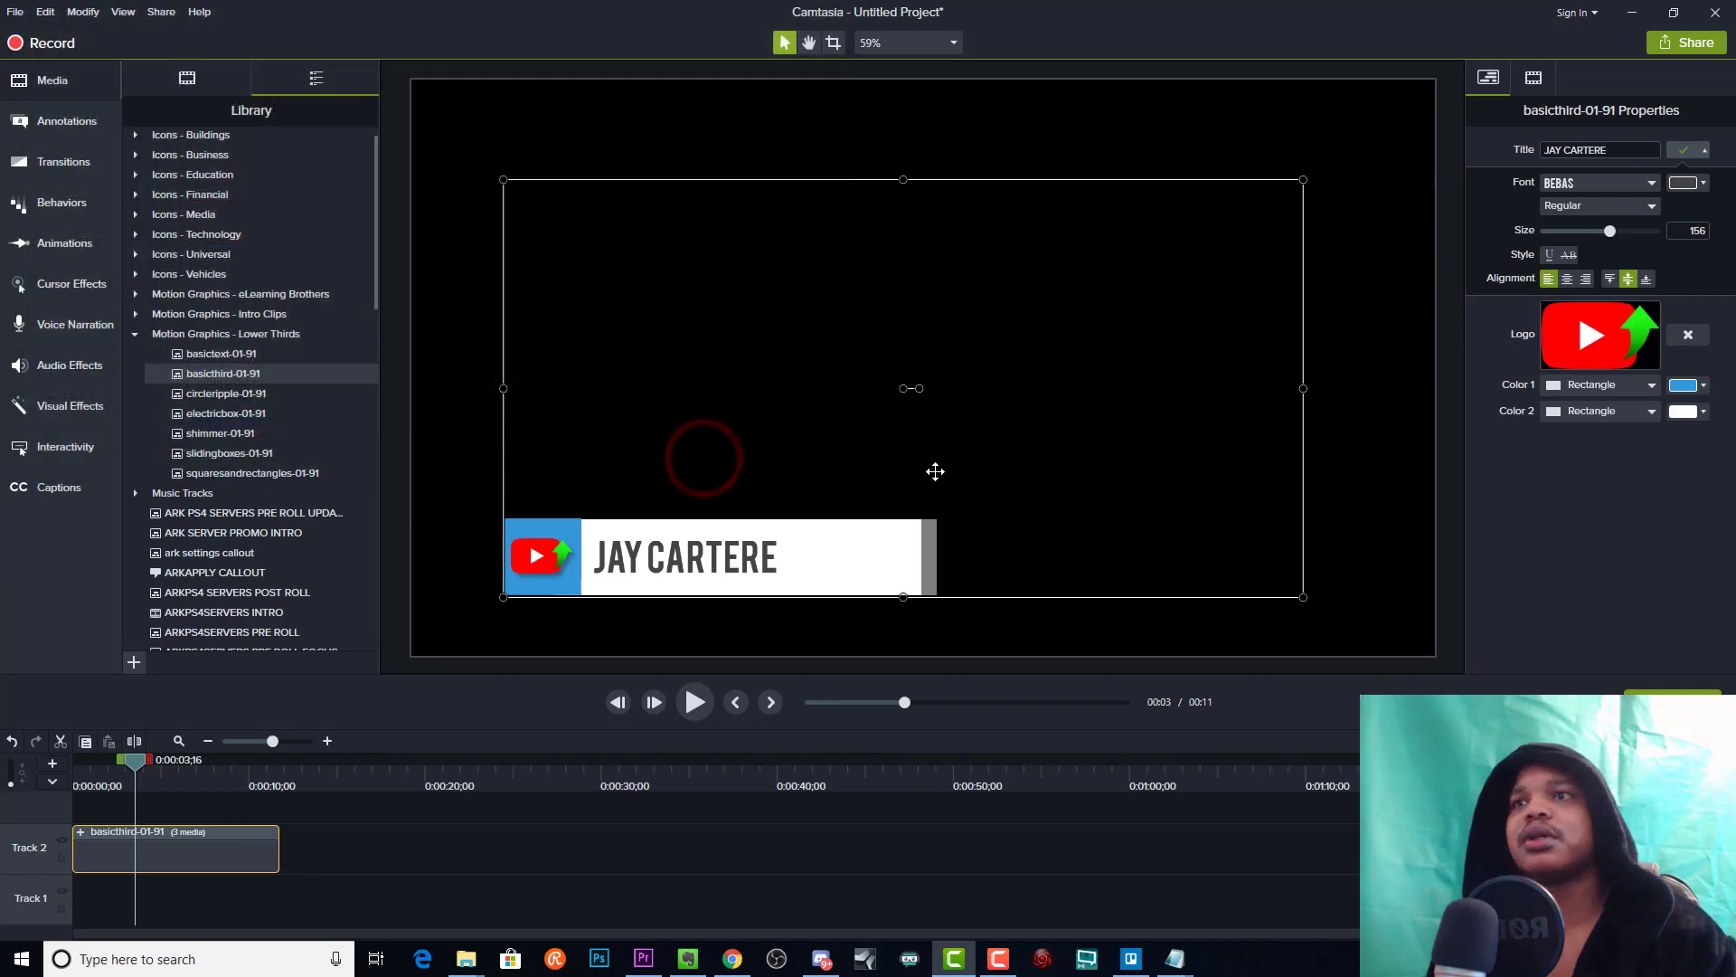
left_click(1622, 530)
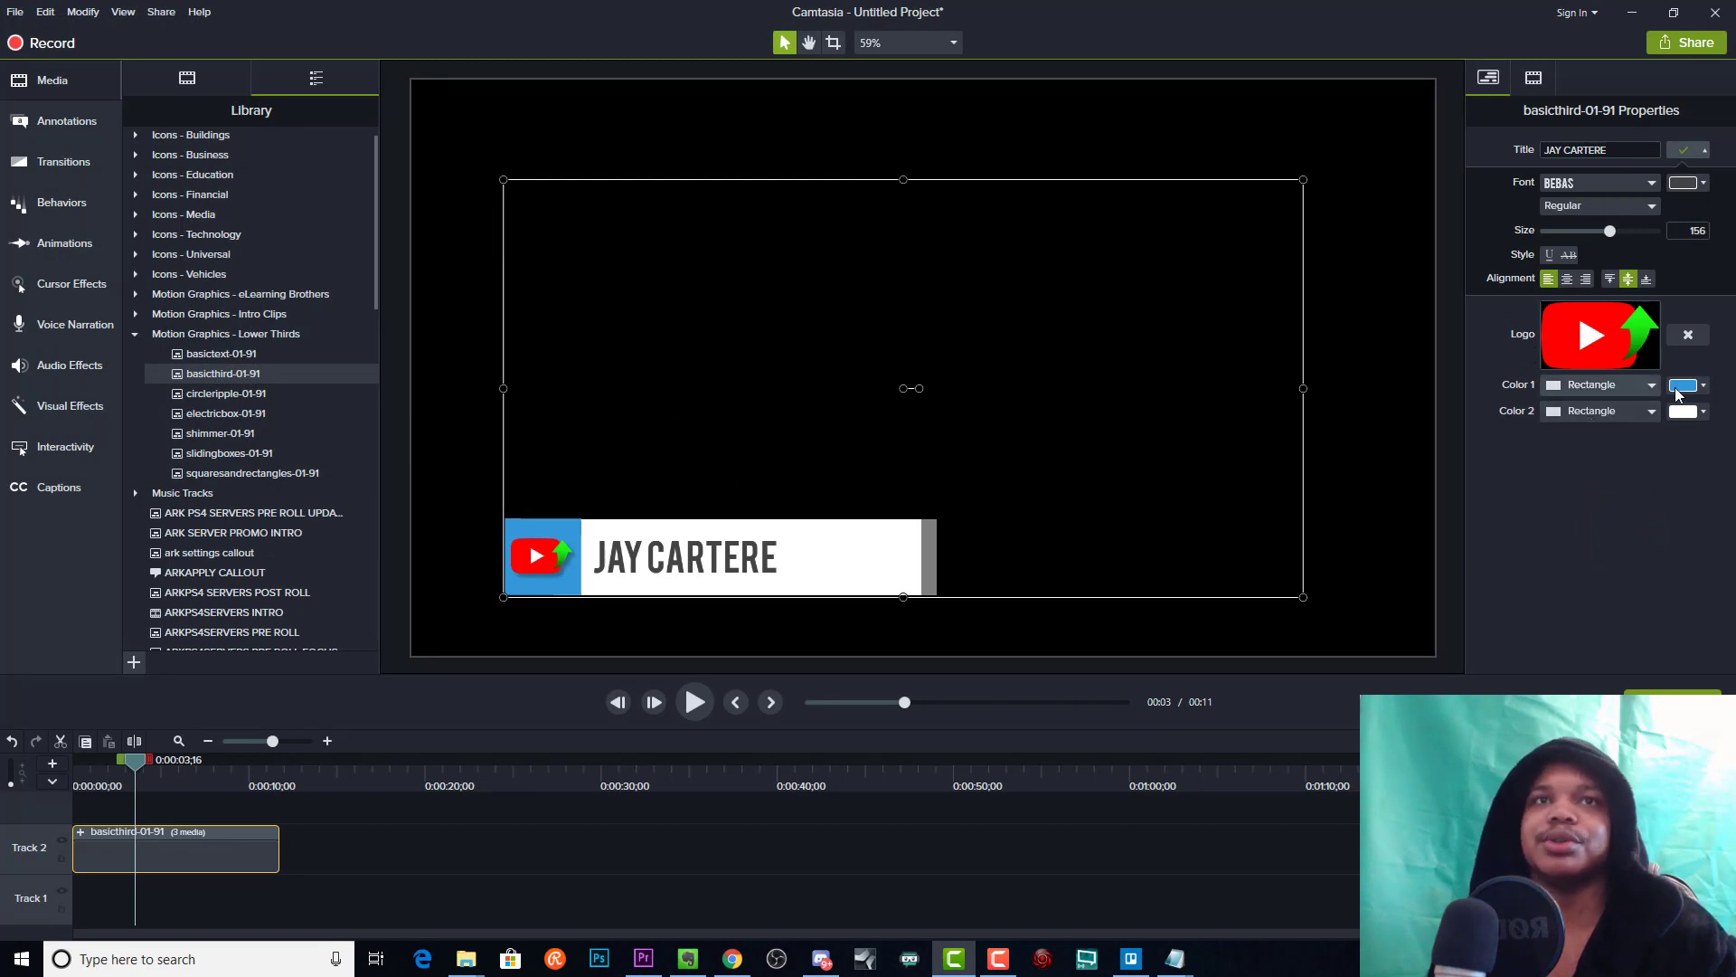
left_click(1704, 387)
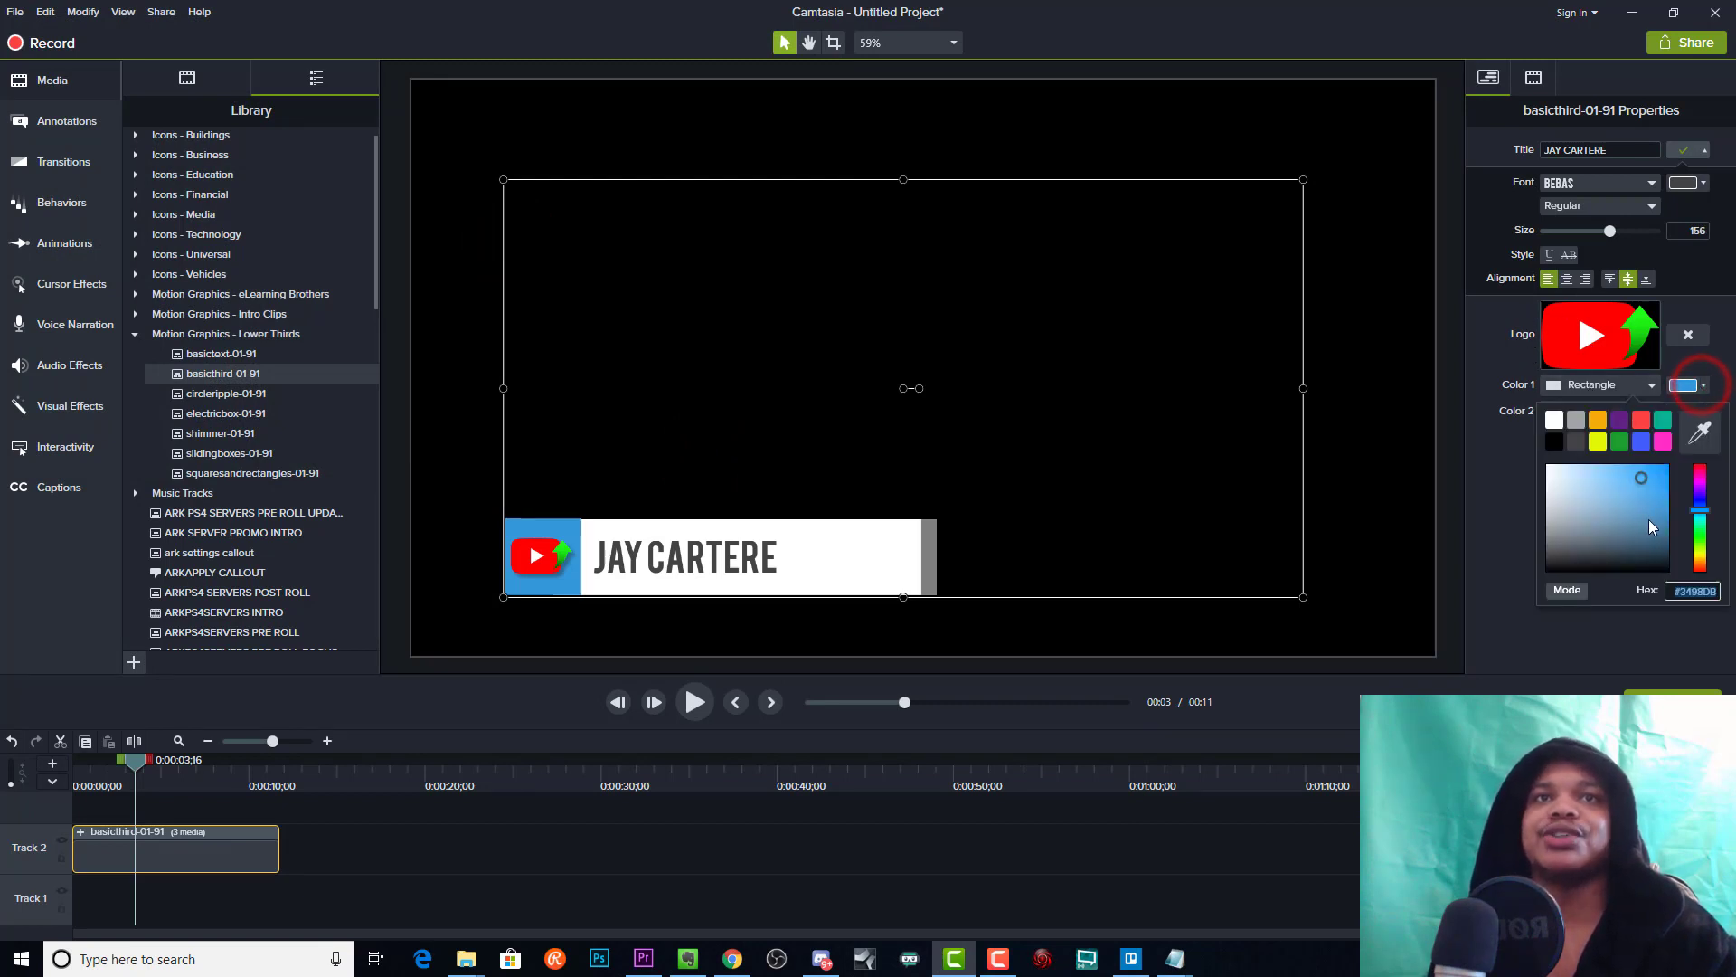
left_click_drag(1618, 484, 1660, 480)
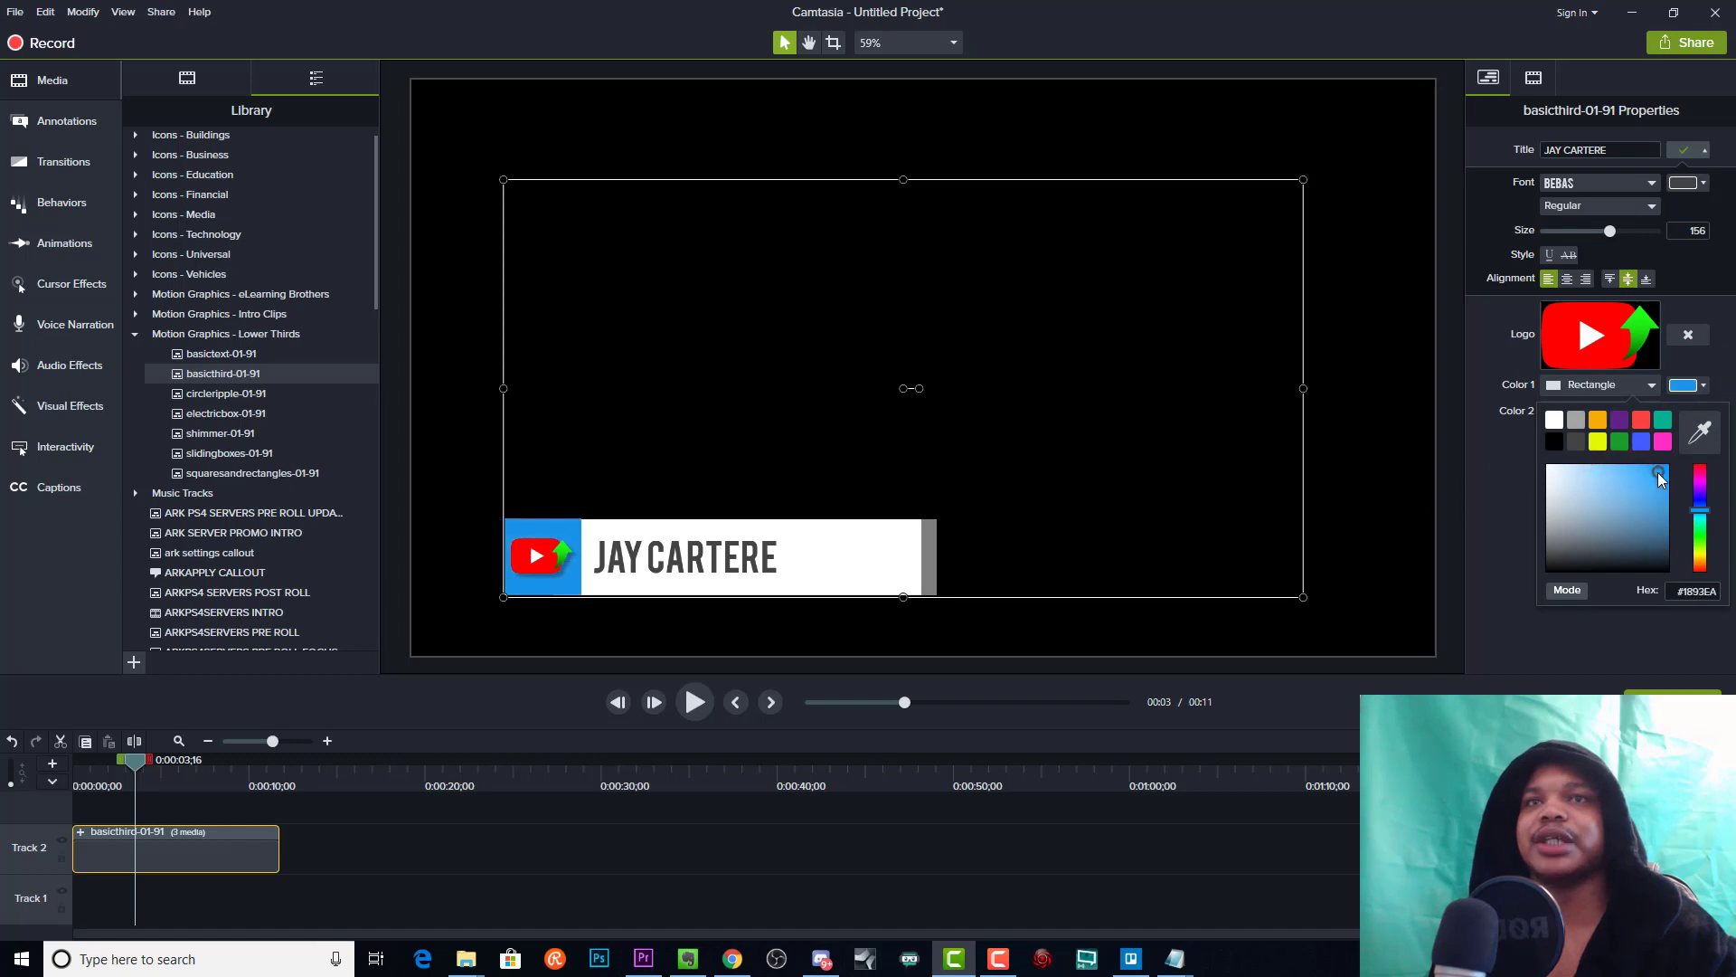
left_click(1496, 477)
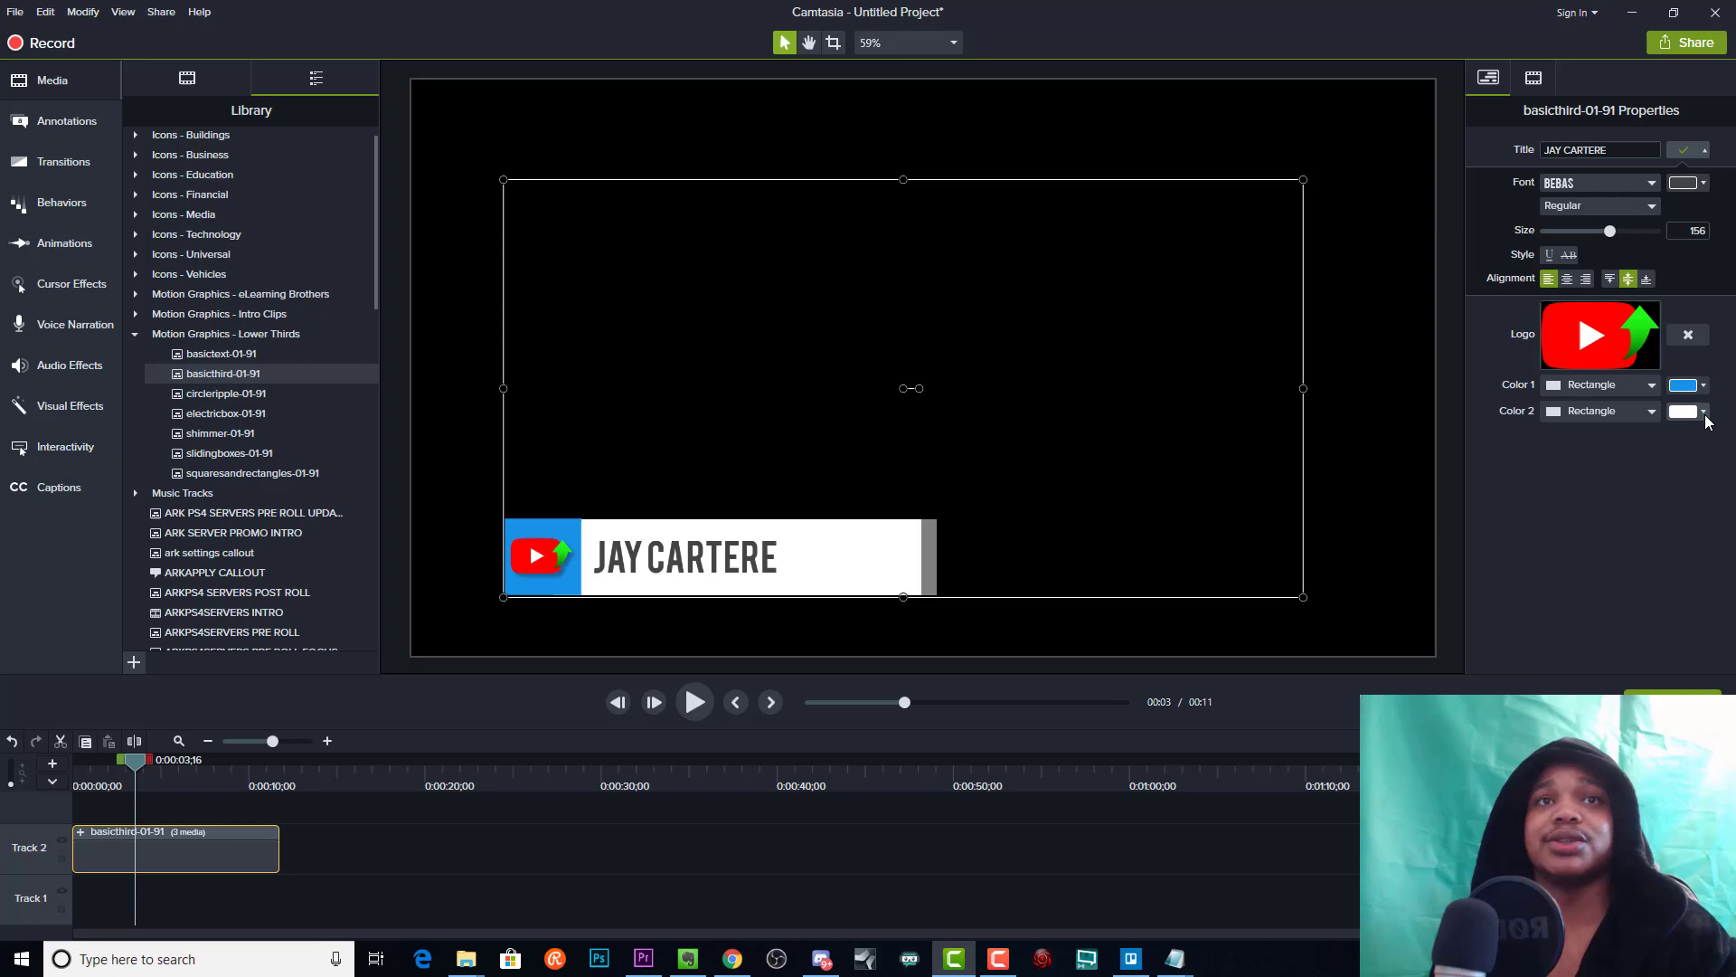
Make the bar red (#FF0000) and the title text white, then preview the lower third
left_click(1703, 412)
left_click_drag(1549, 492, 1672, 489)
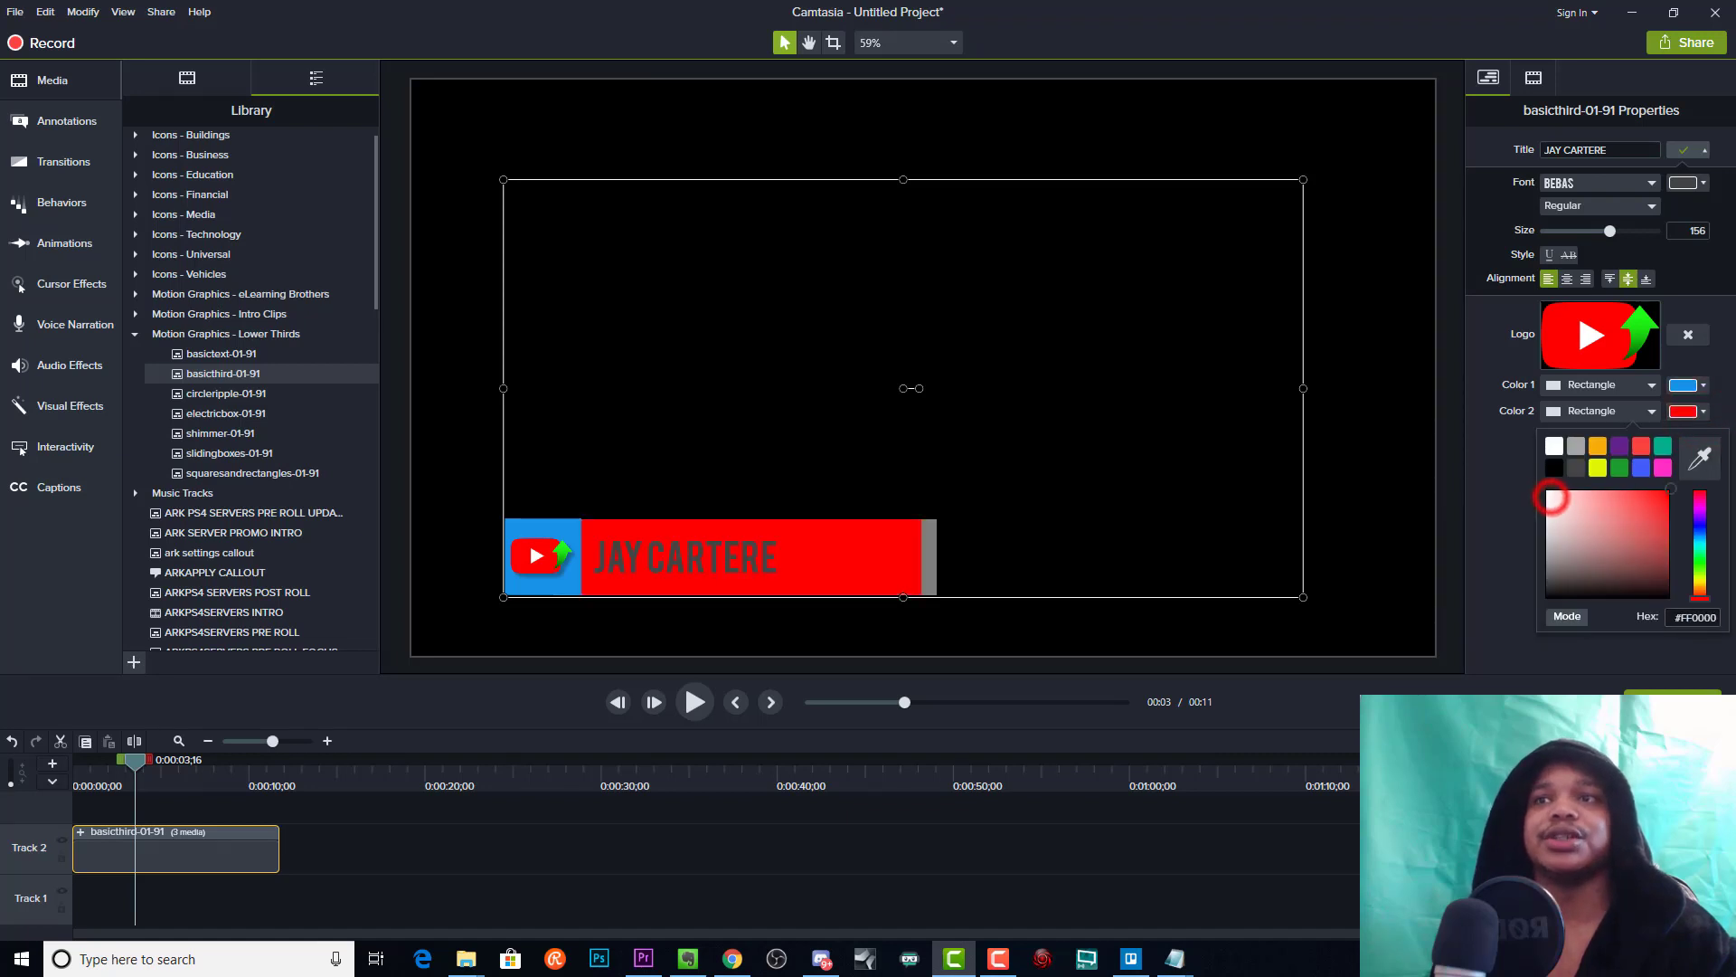
left_click(1490, 514)
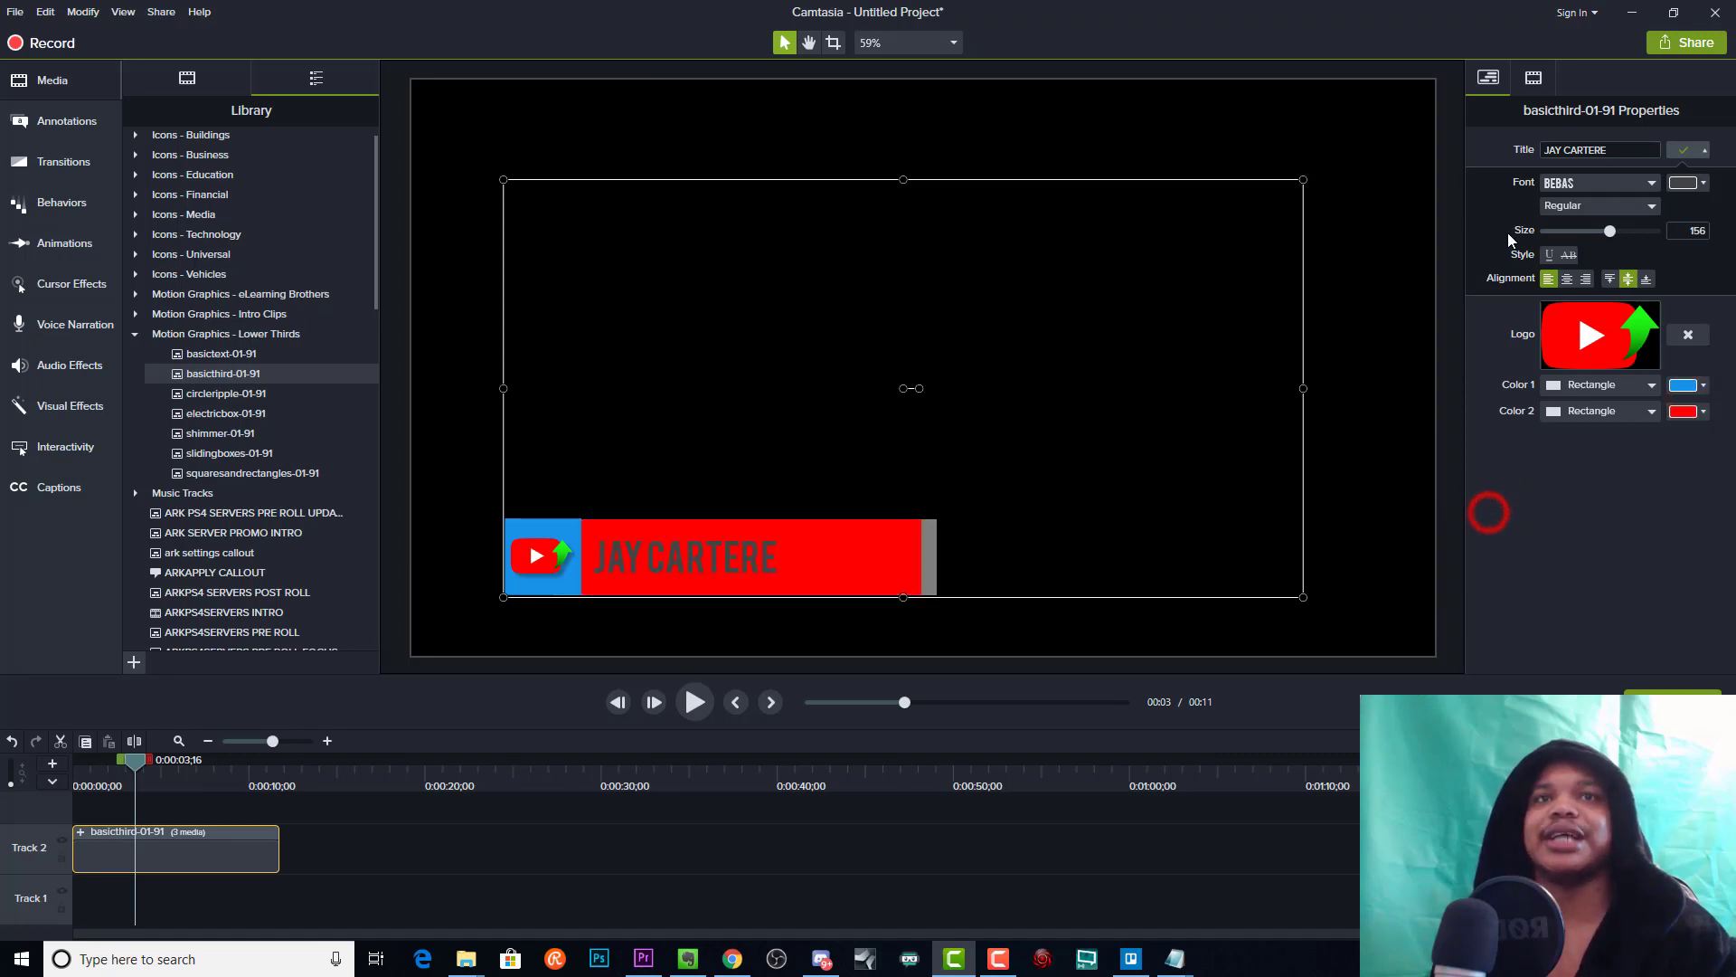
left_click(1705, 184)
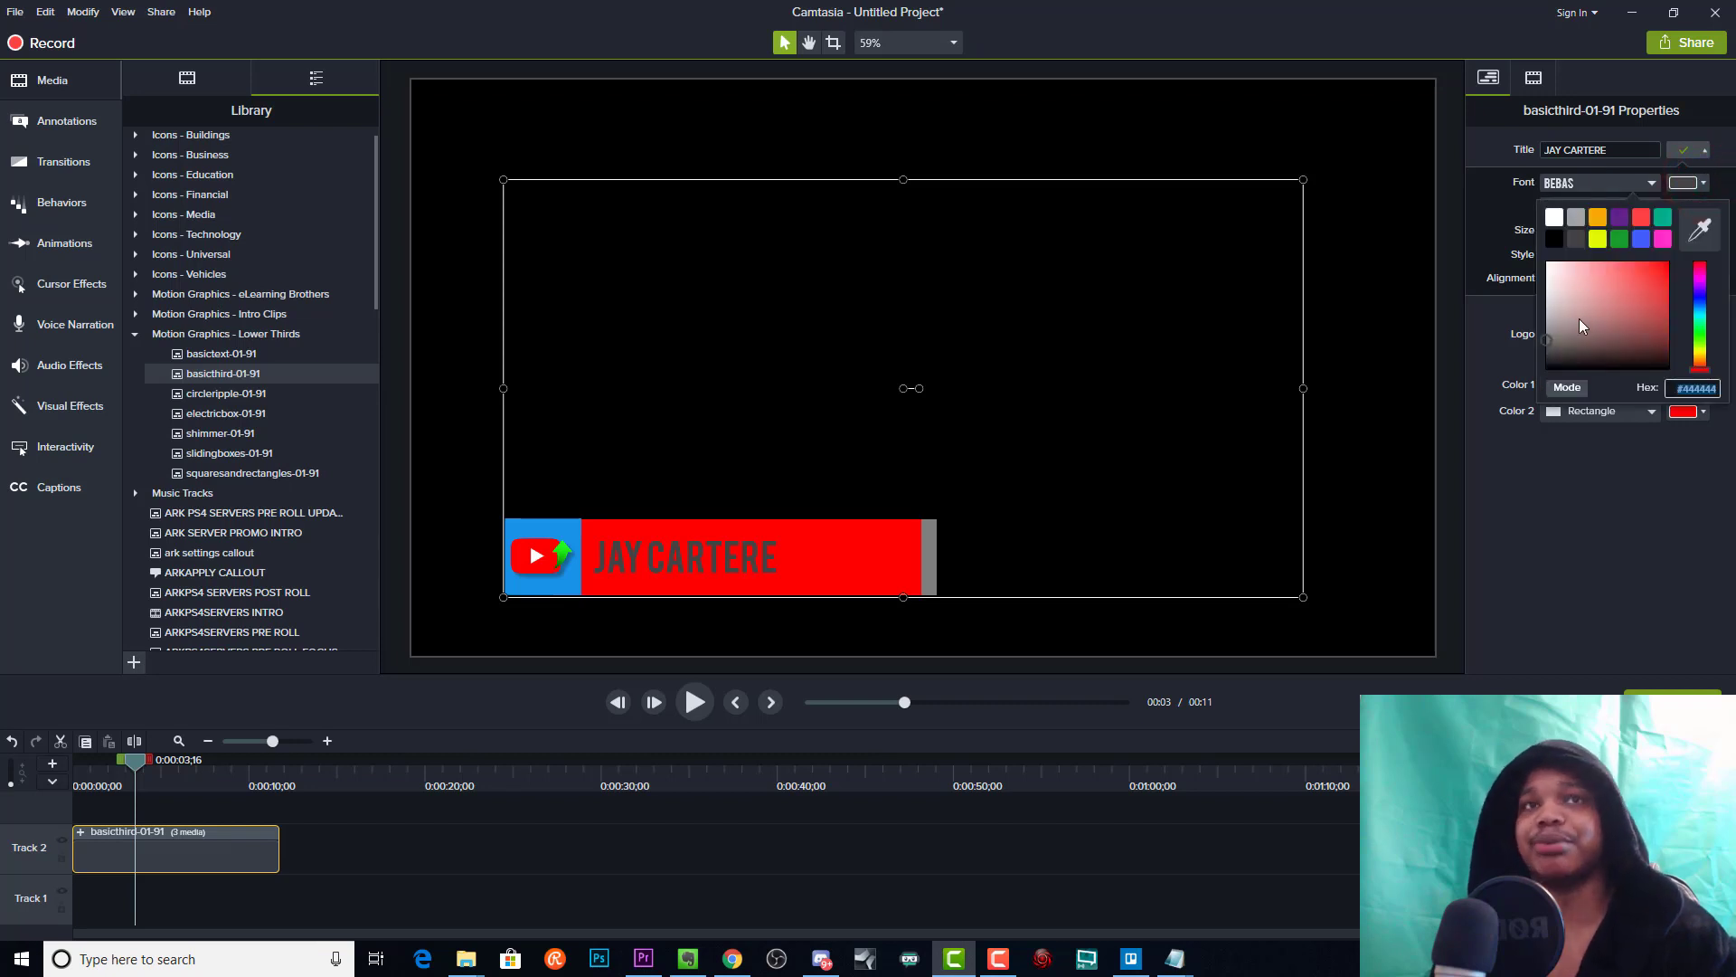
left_click_drag(1578, 318, 1501, 229)
left_click(1548, 508)
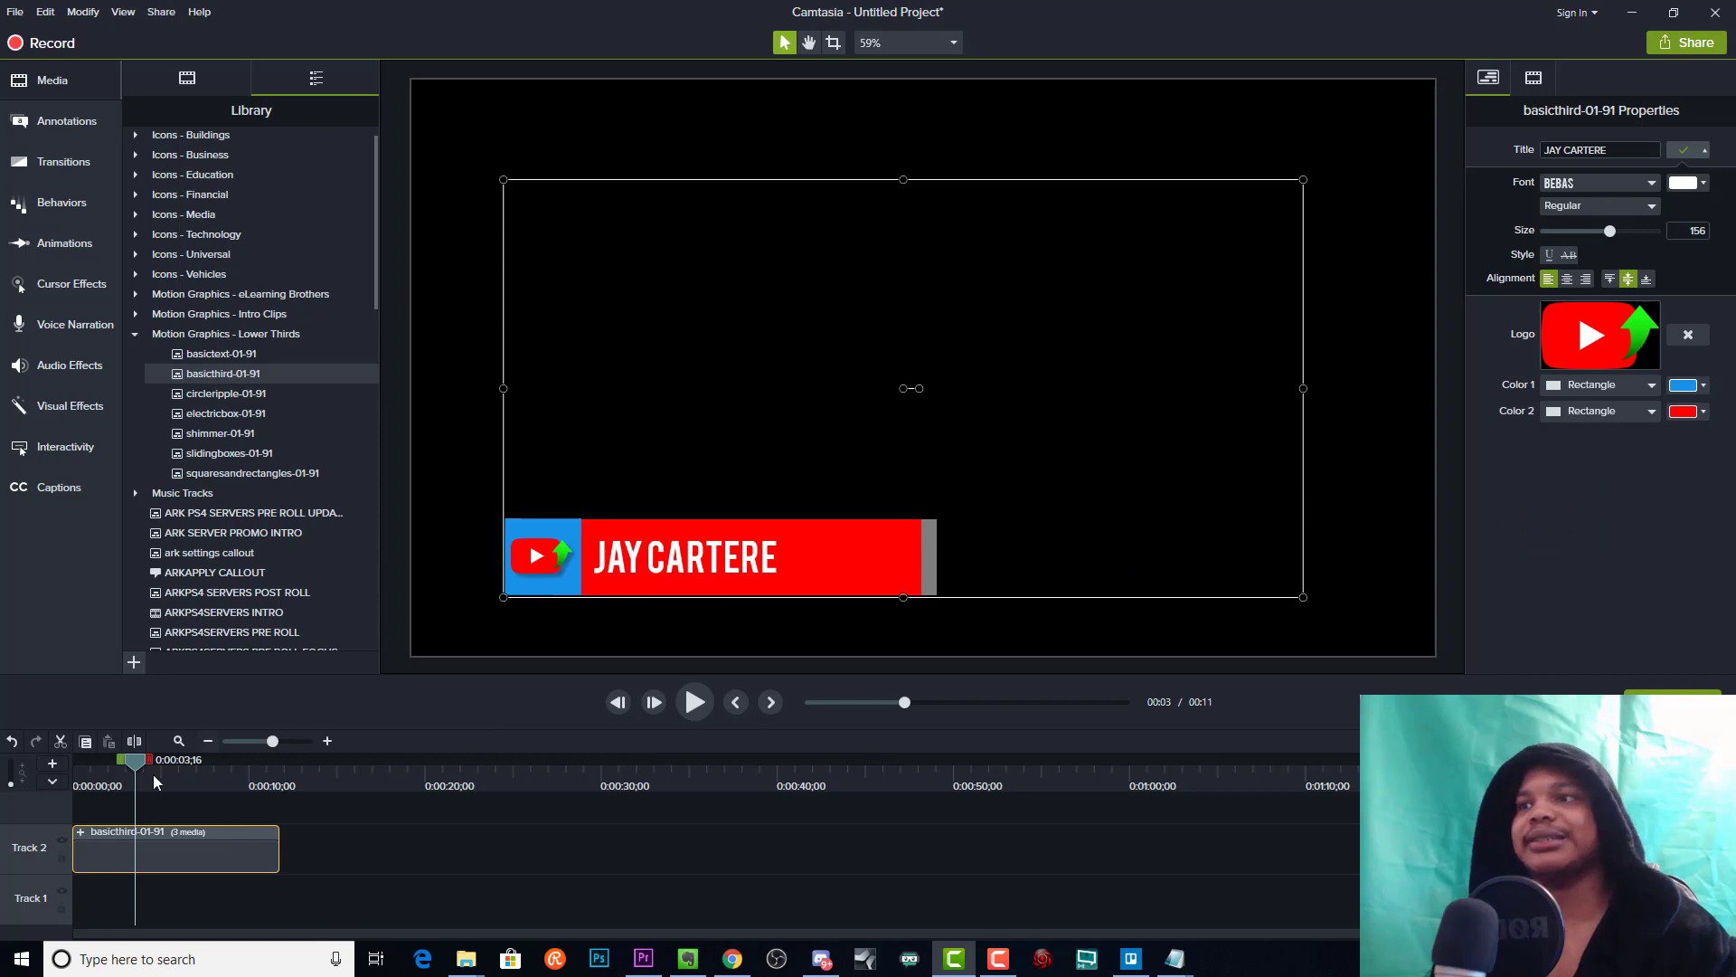
left_click_drag(138, 767, 212, 791)
left_click(606, 889)
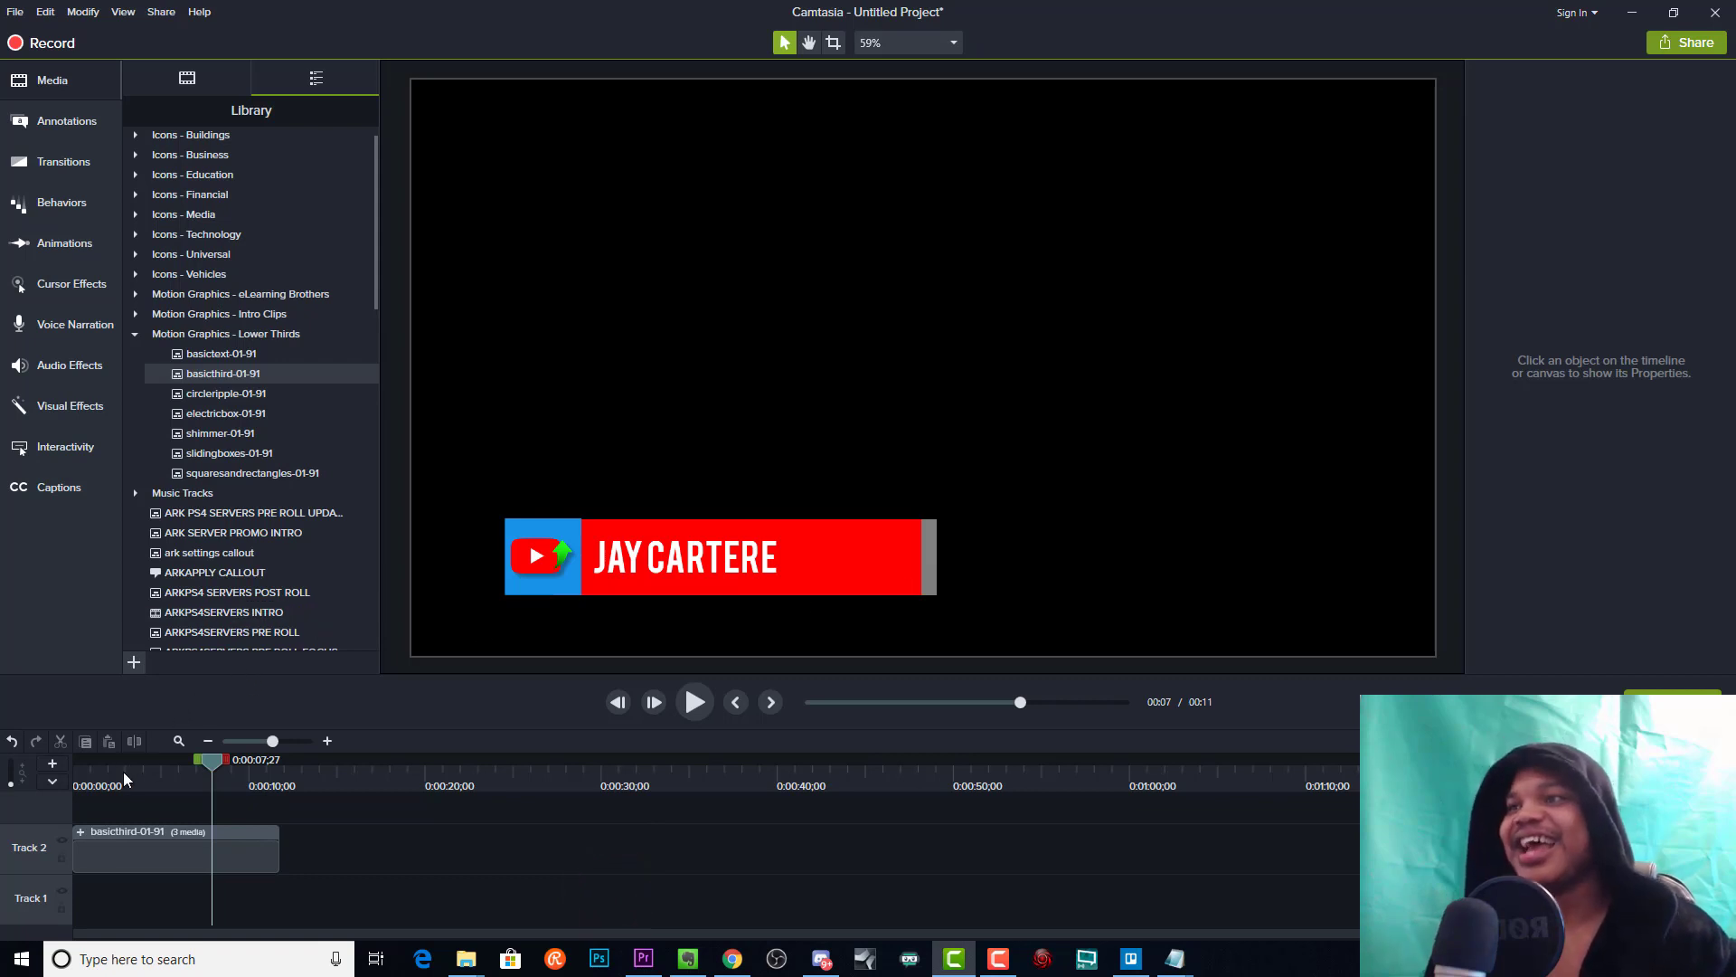
mouse_move(123, 776)
left_mouse_down()
mouse_move(90, 780)
mouse_move(138, 784)
left_mouse_up()
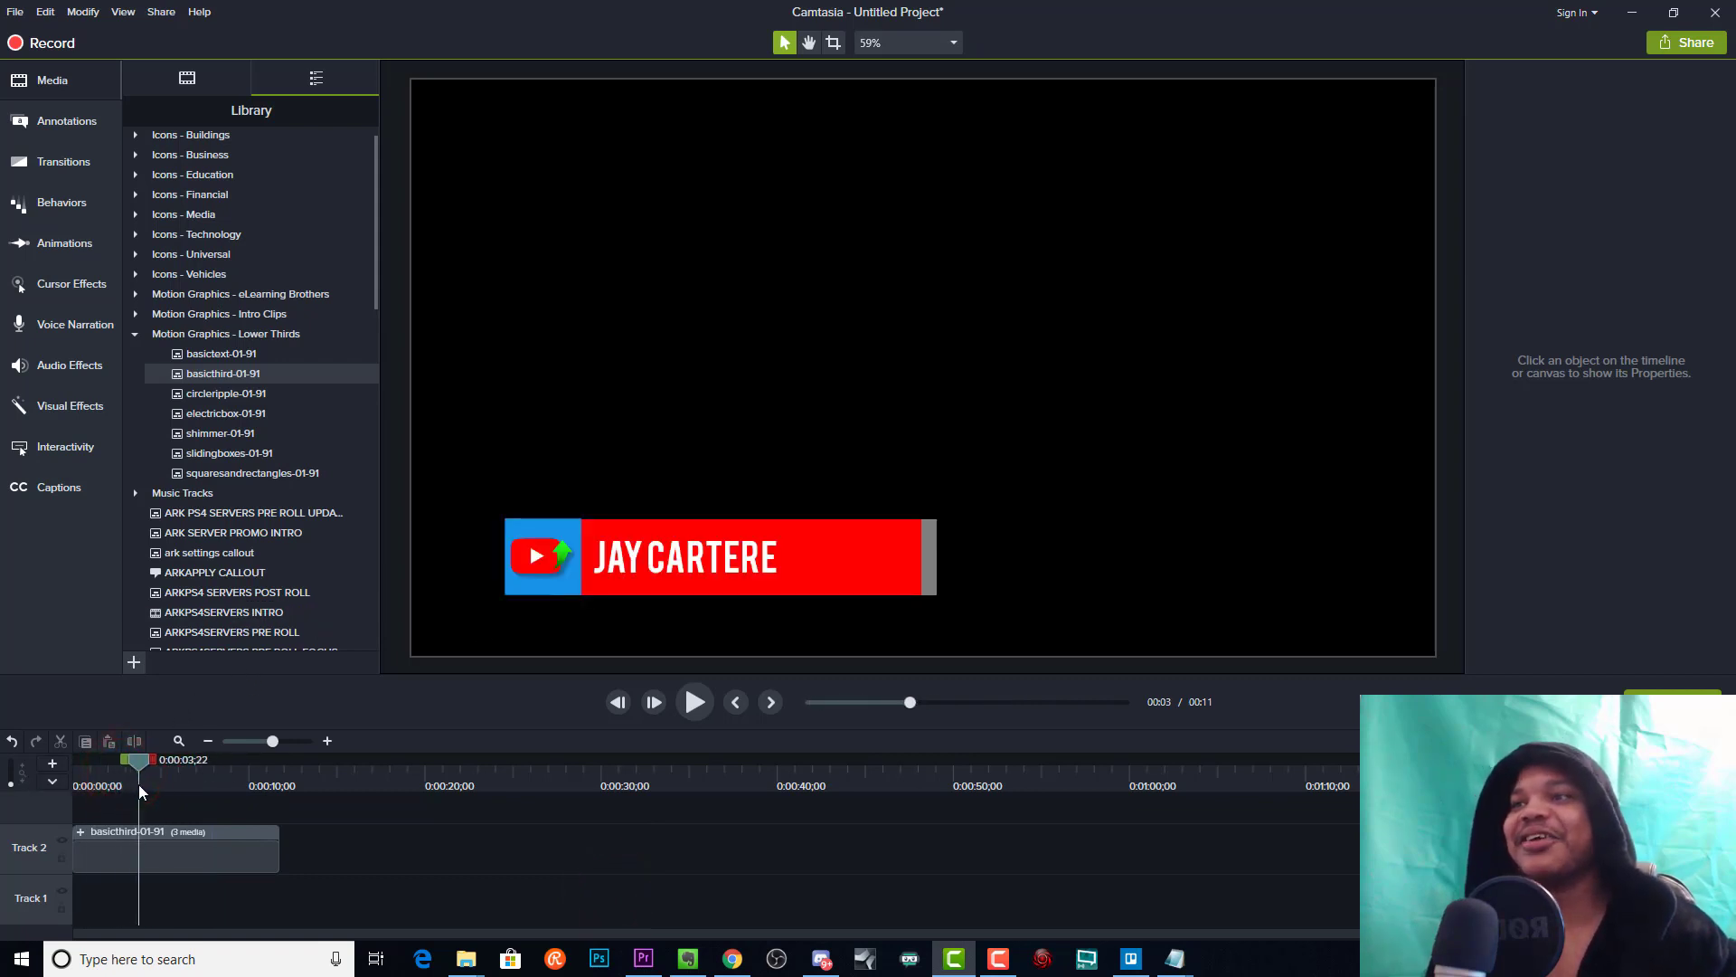
left_click(220, 850)
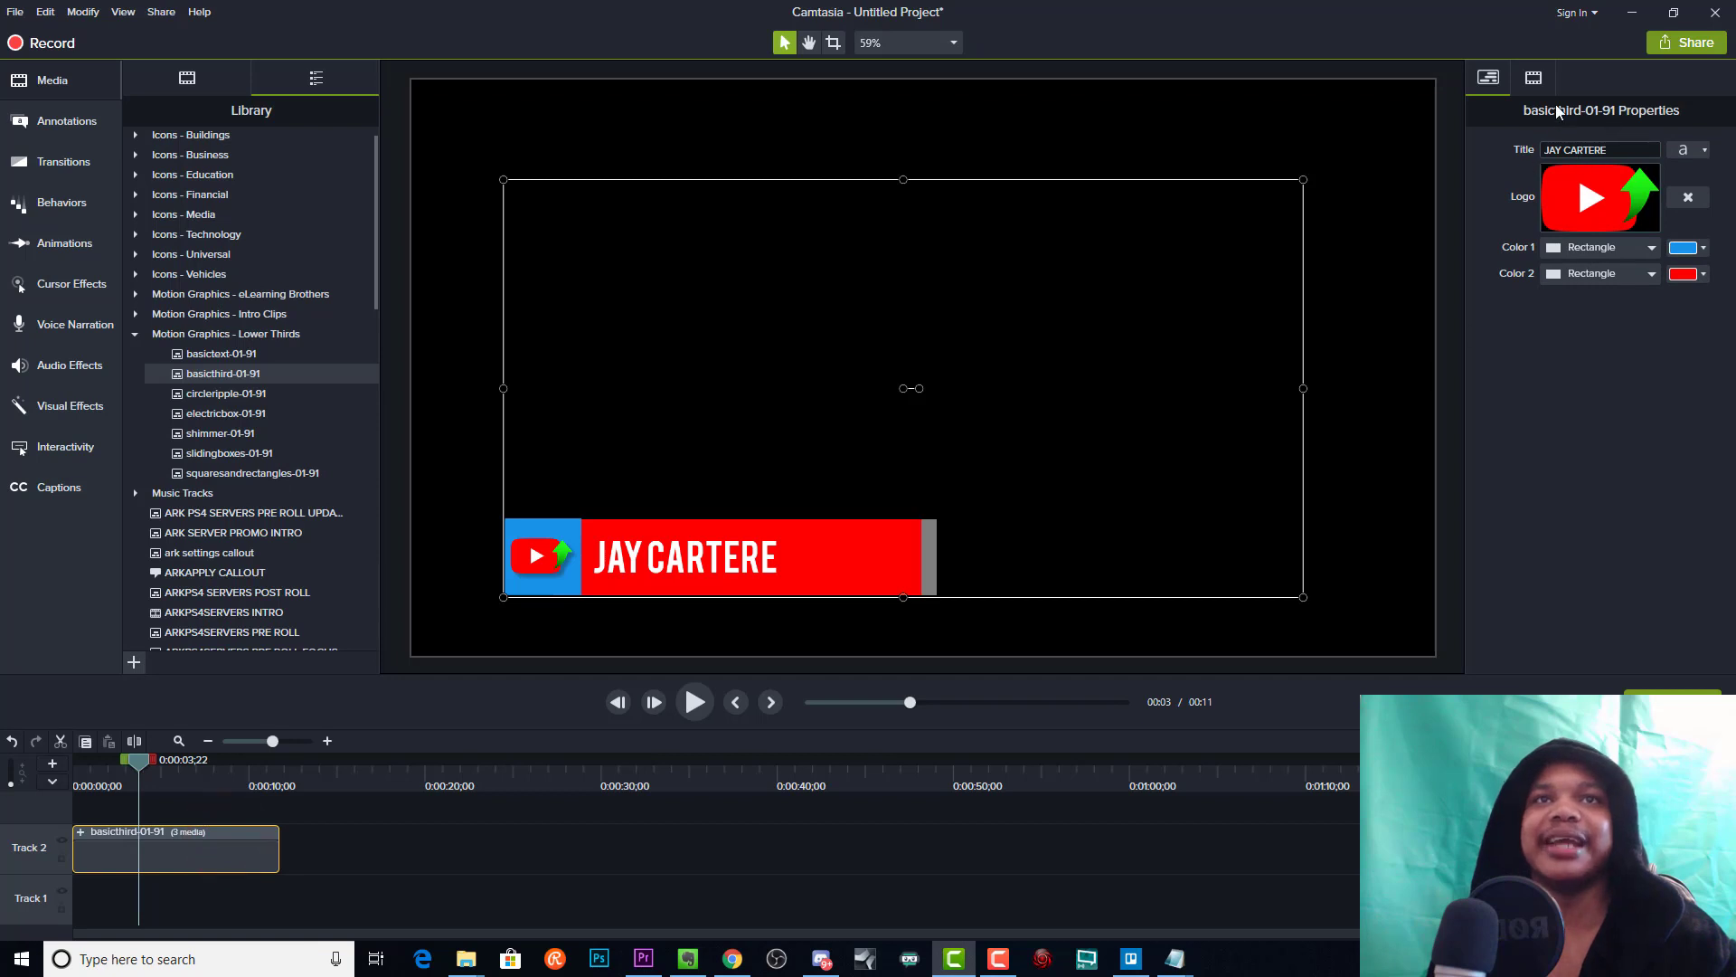
left_click(1534, 77)
left_click(1489, 77)
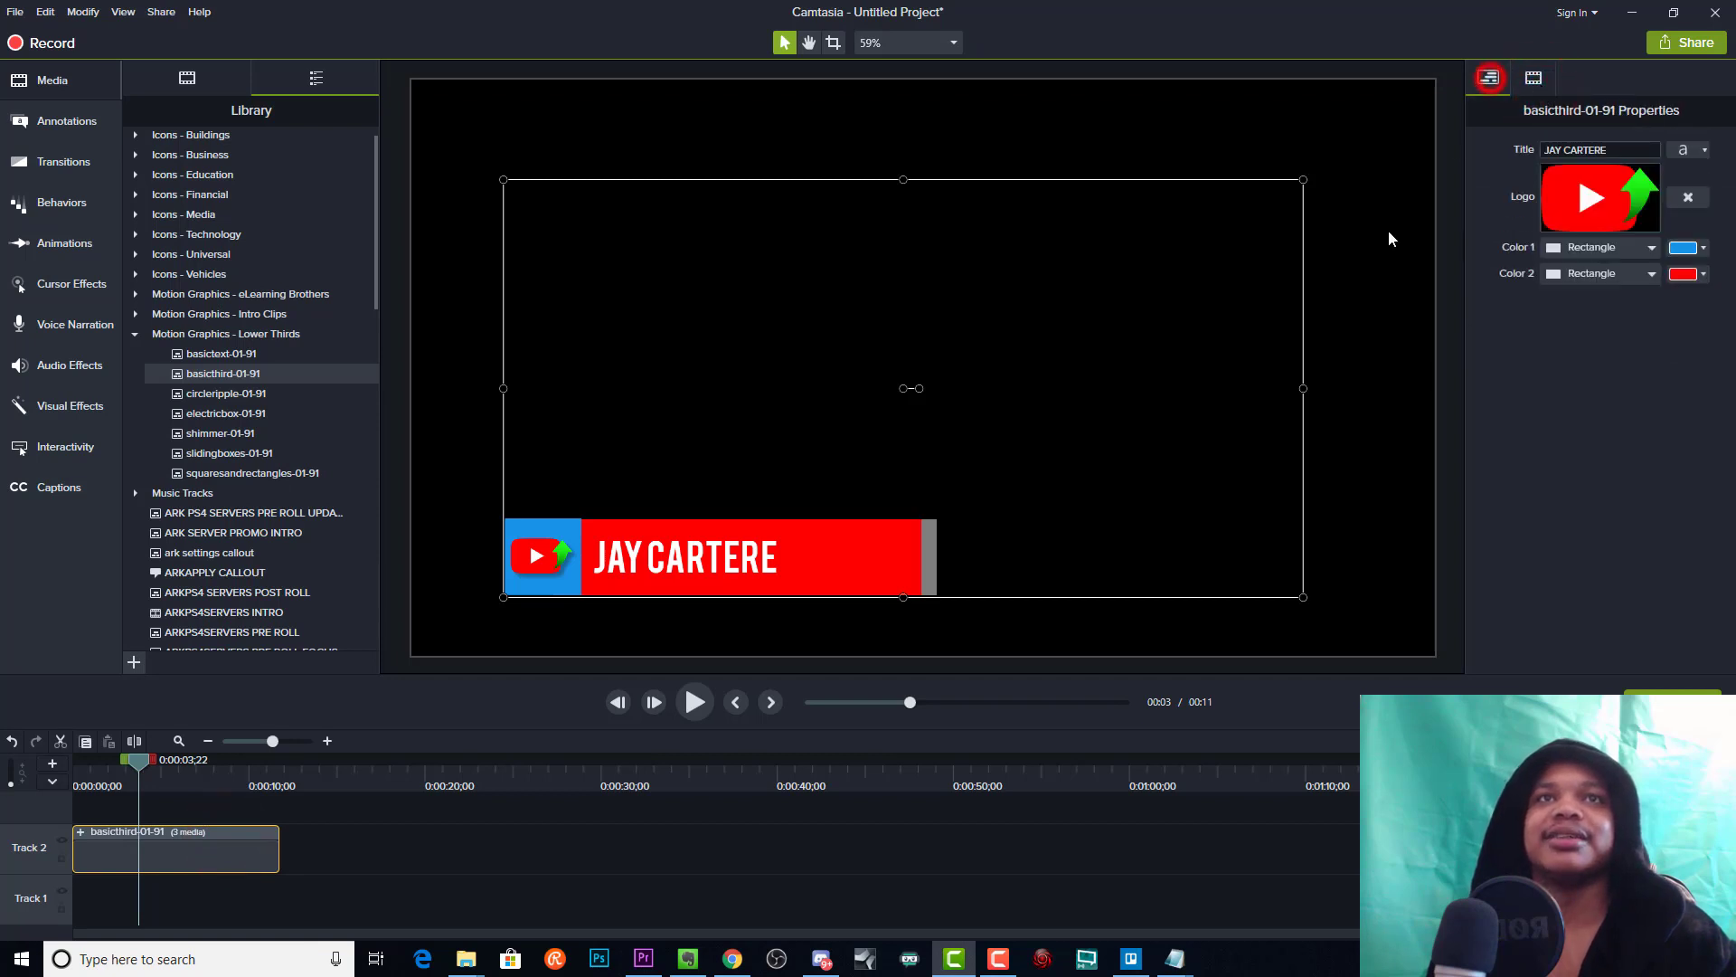
left_click(934, 548)
left_click(1652, 273)
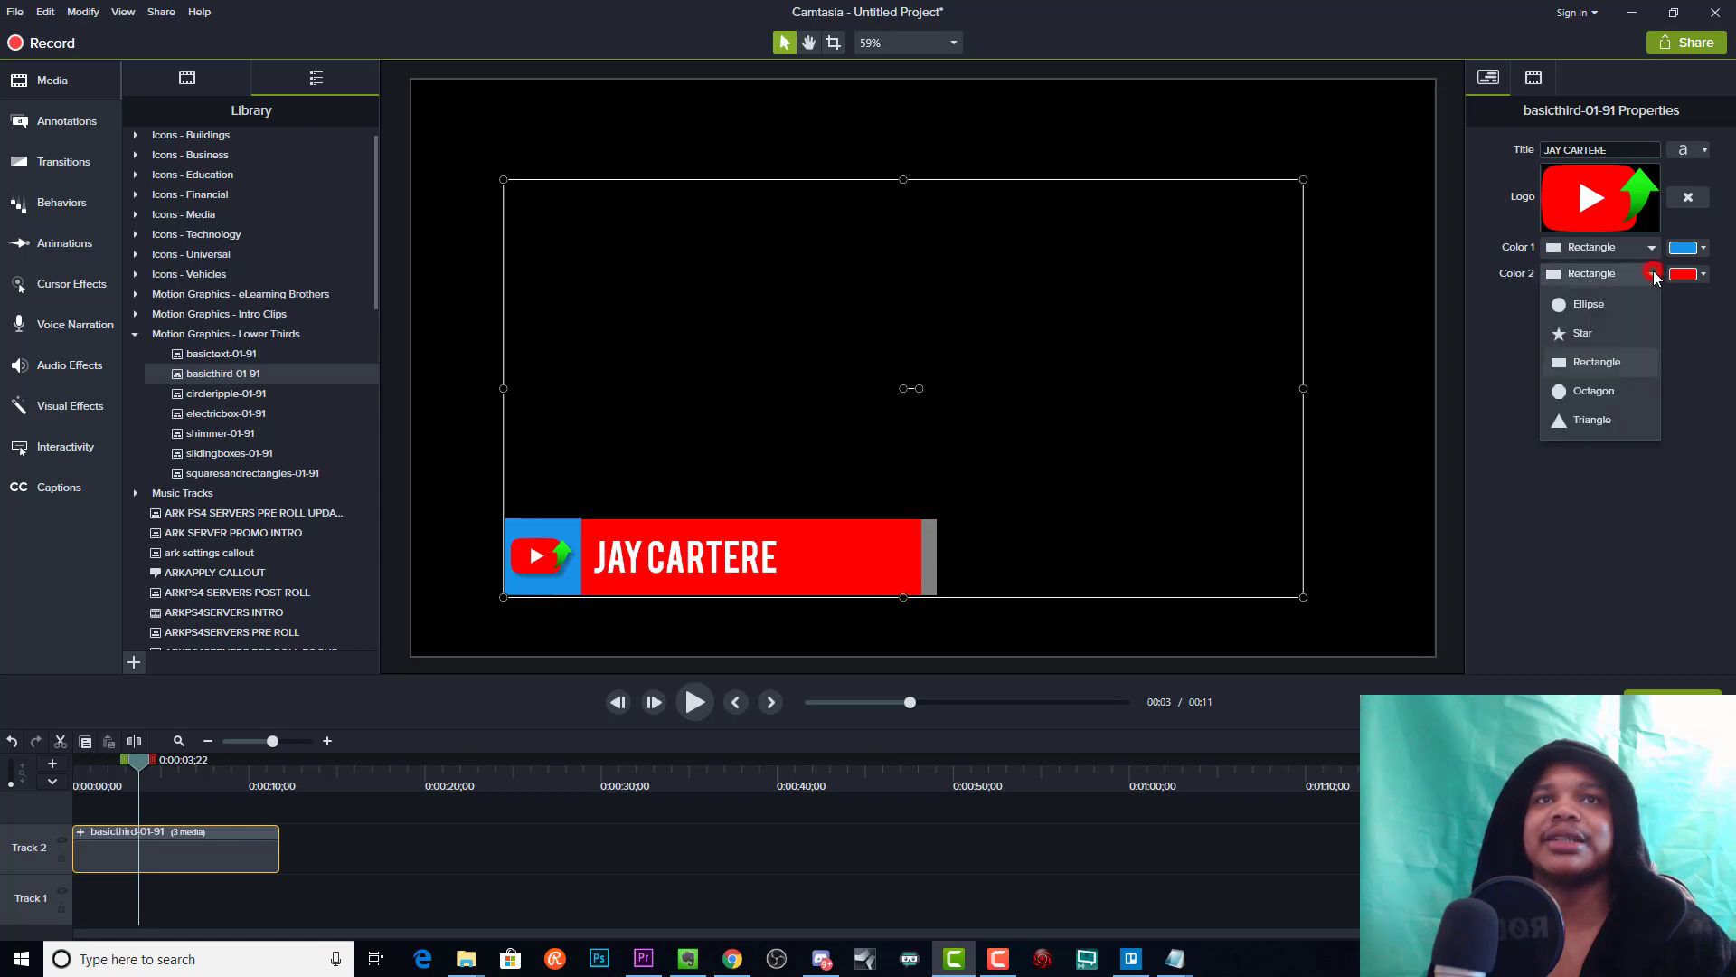
left_click(1682, 347)
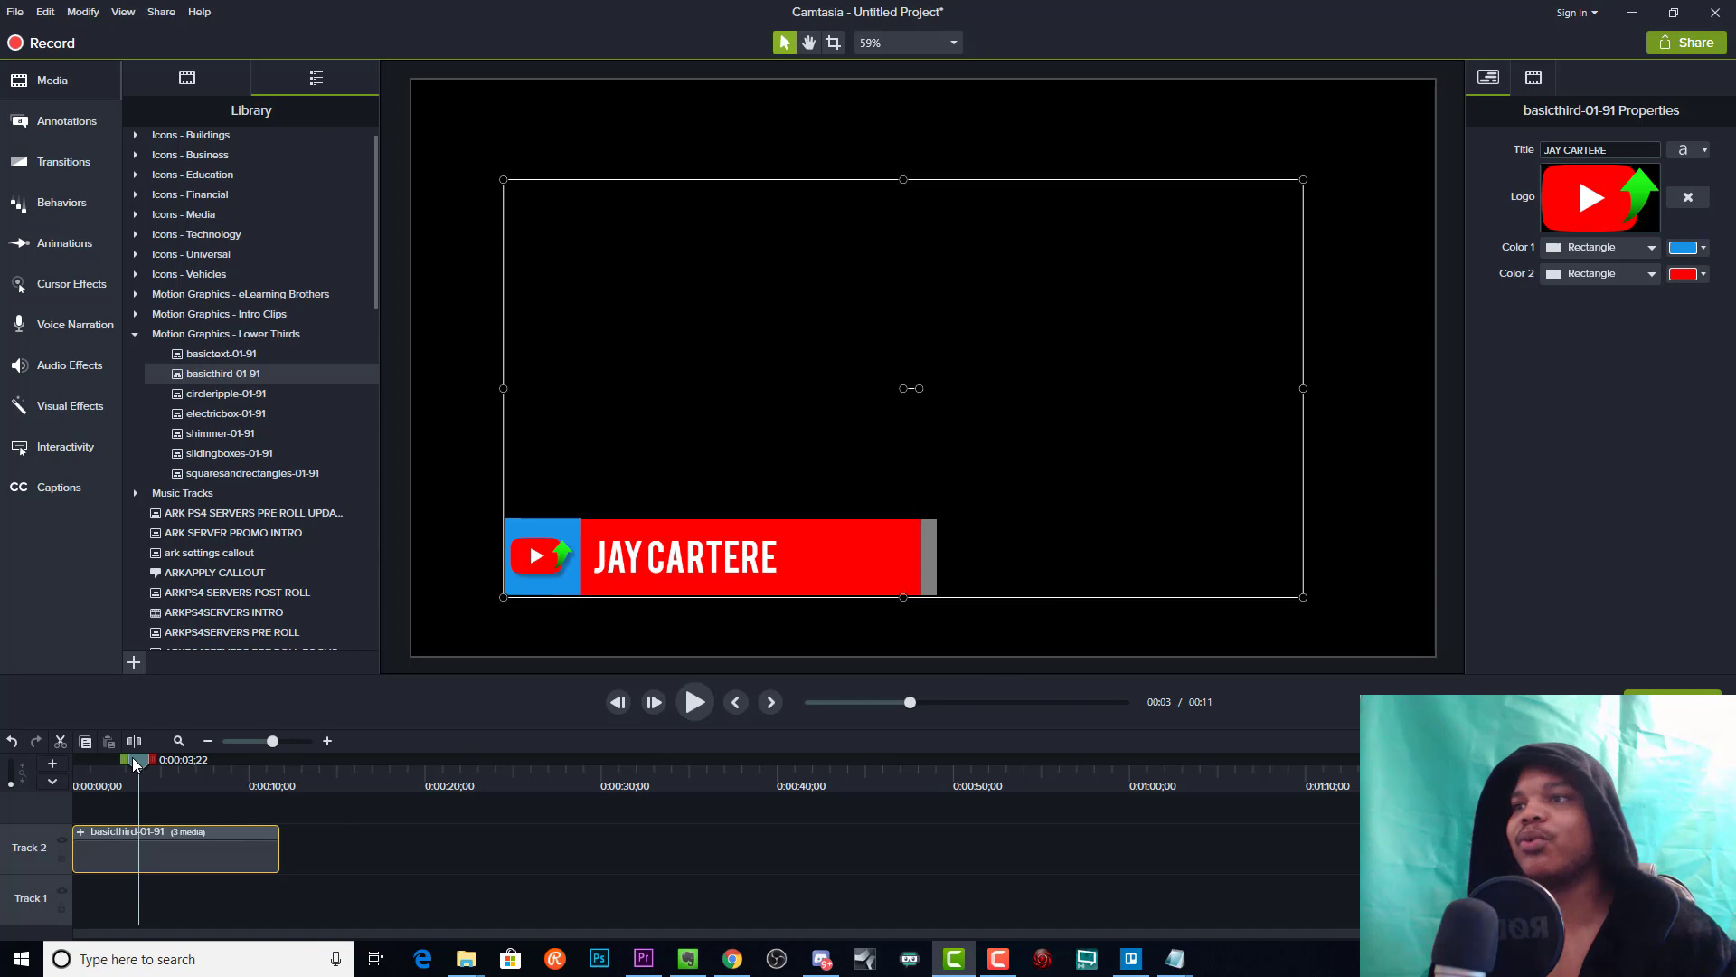
mouse_move(135, 764)
left_mouse_down()
mouse_move(90, 778)
mouse_move(264, 787)
mouse_move(113, 782)
mouse_move(164, 778)
left_mouse_up()
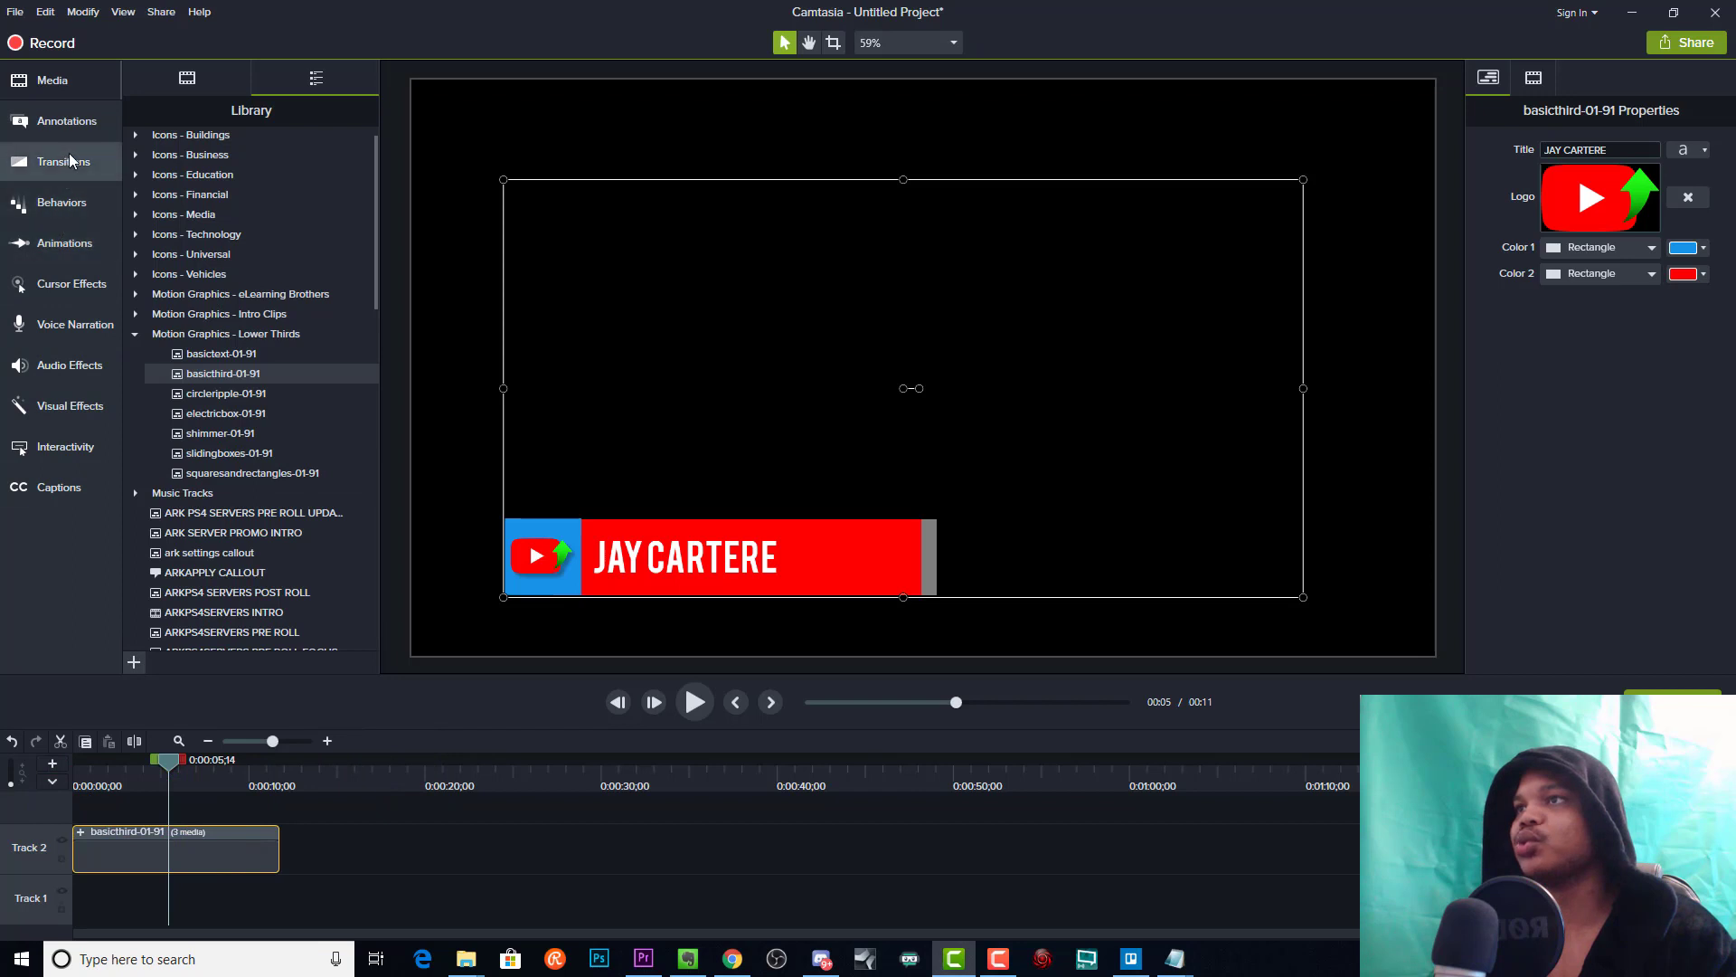
Add the plain white ABC text callout, resize it across the full canvas, and clear its text
left_click(71, 121)
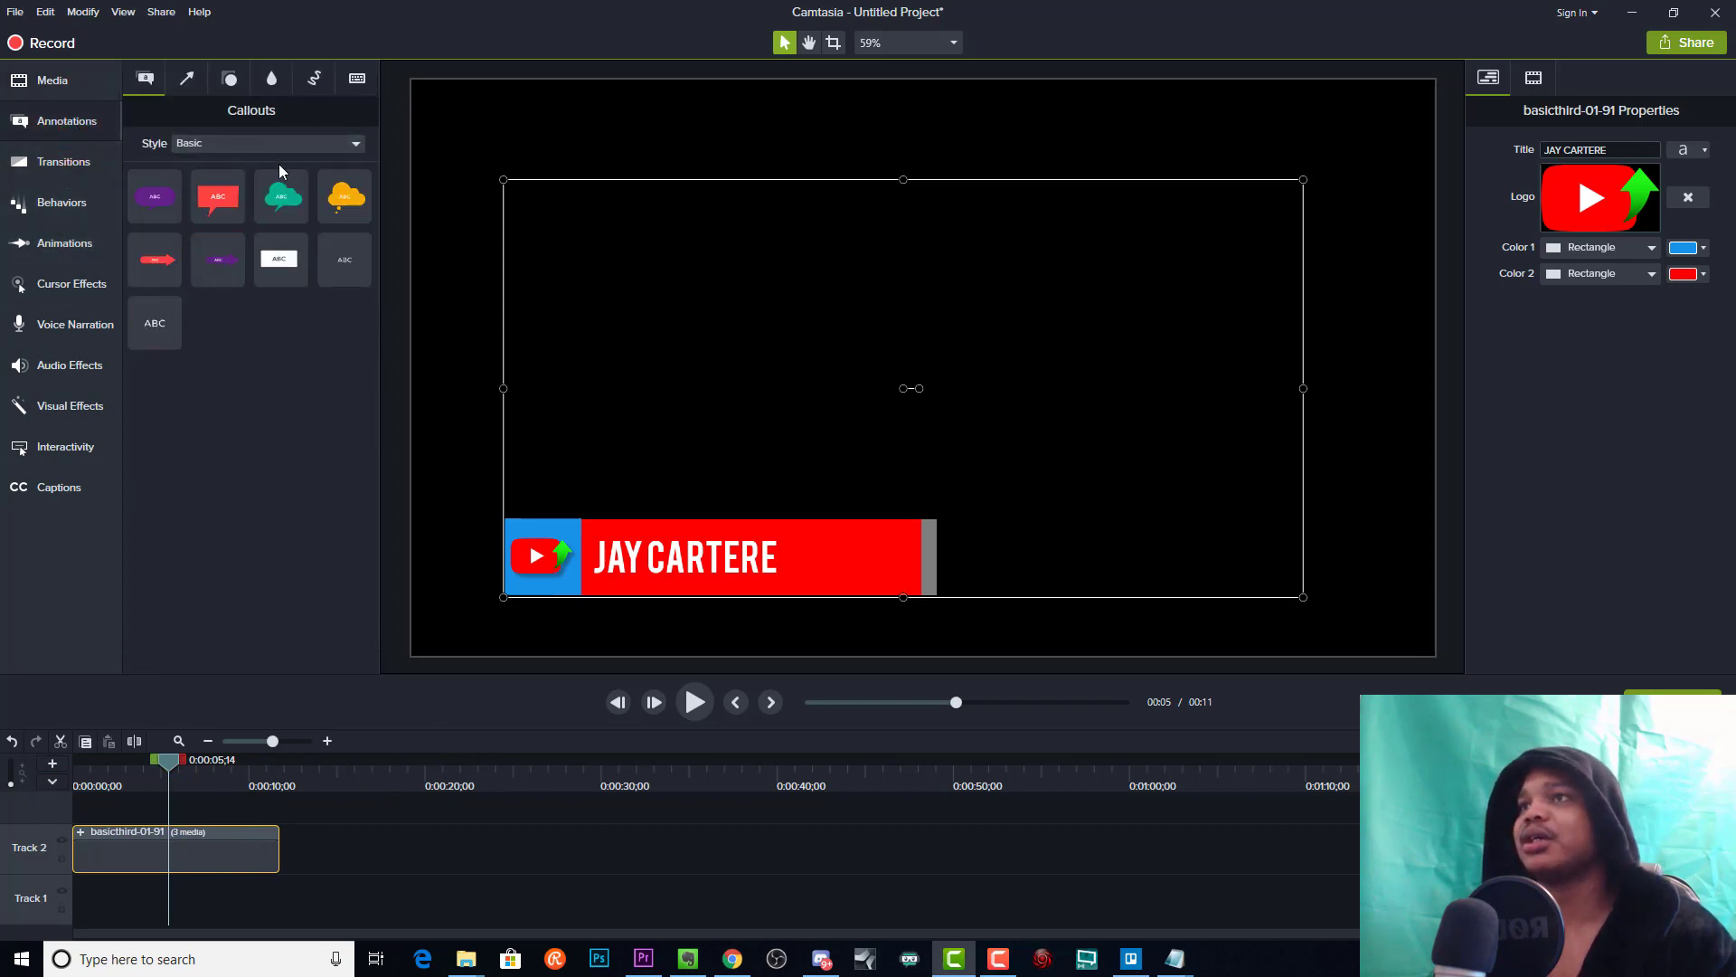
left_click(288, 143)
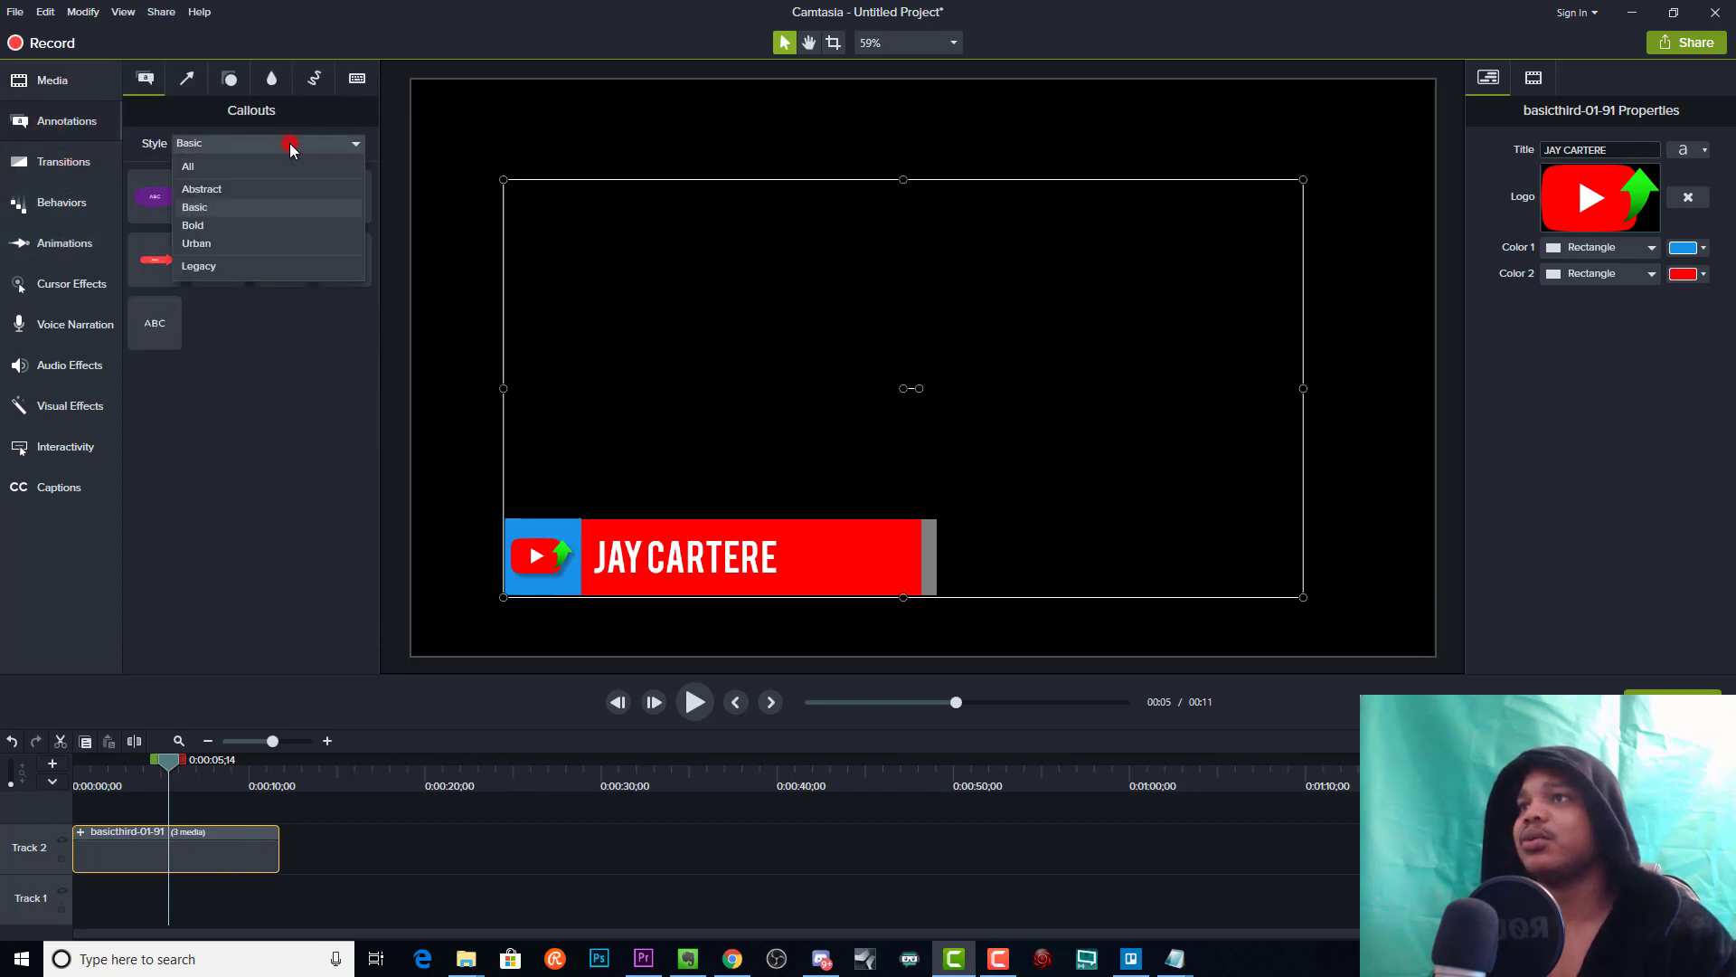
left_click(227, 423)
left_click(275, 268)
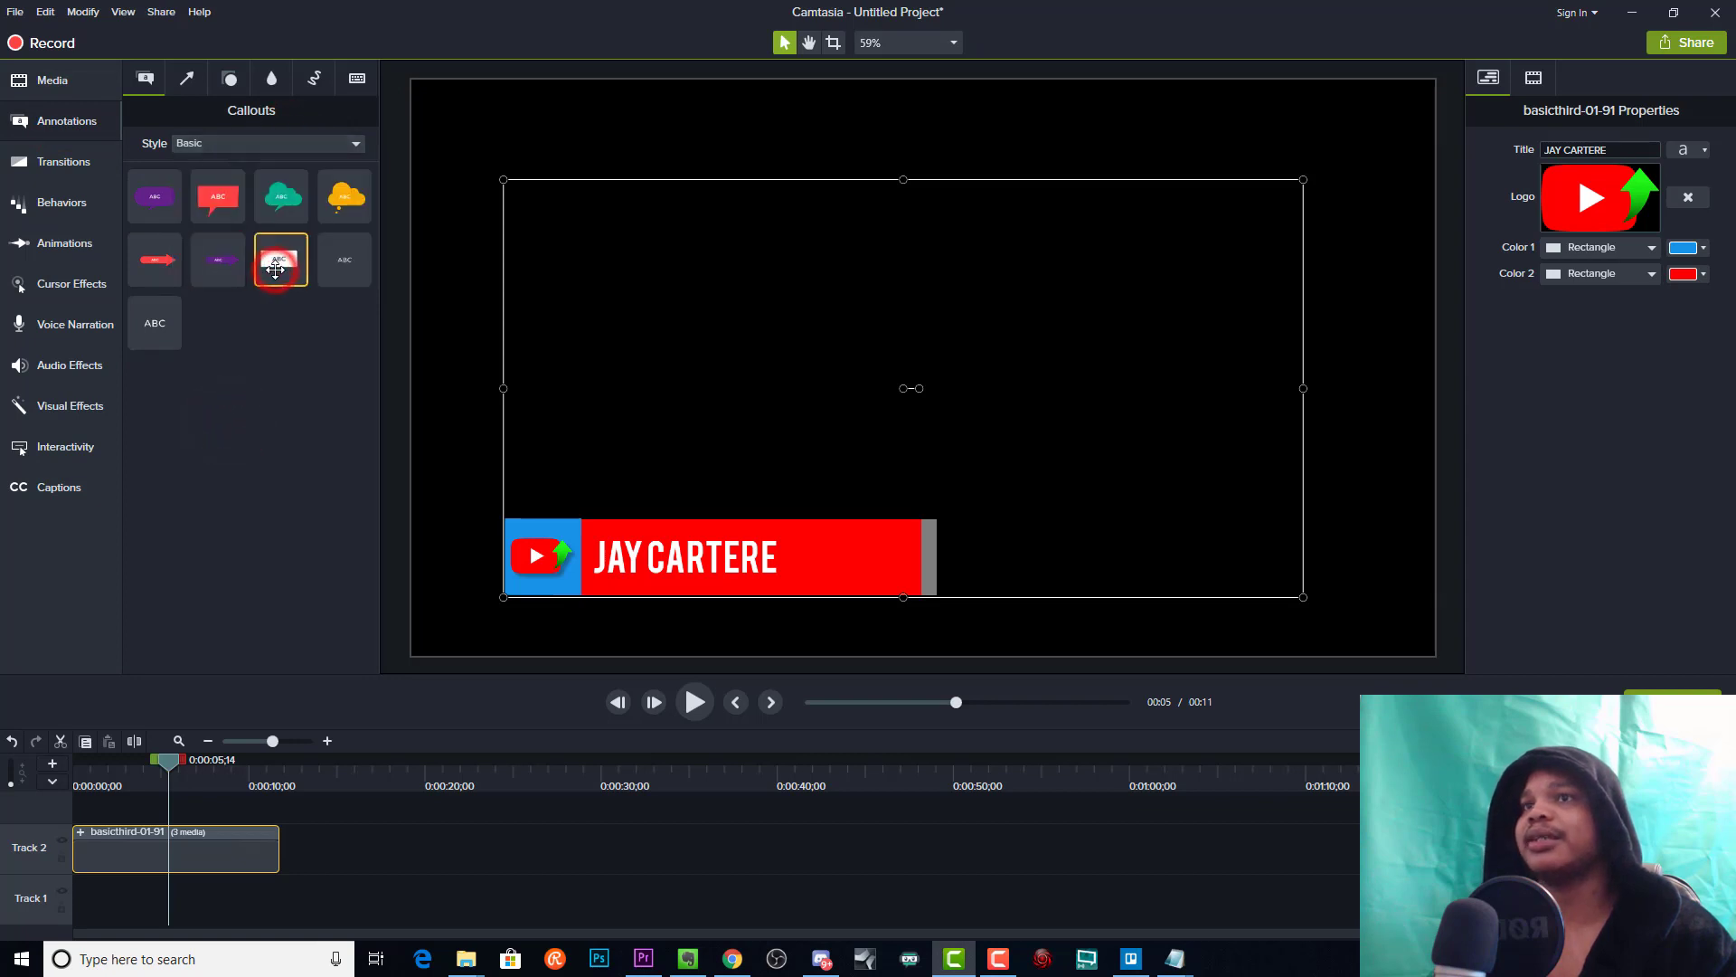
left_click_drag(275, 268, 579, 333)
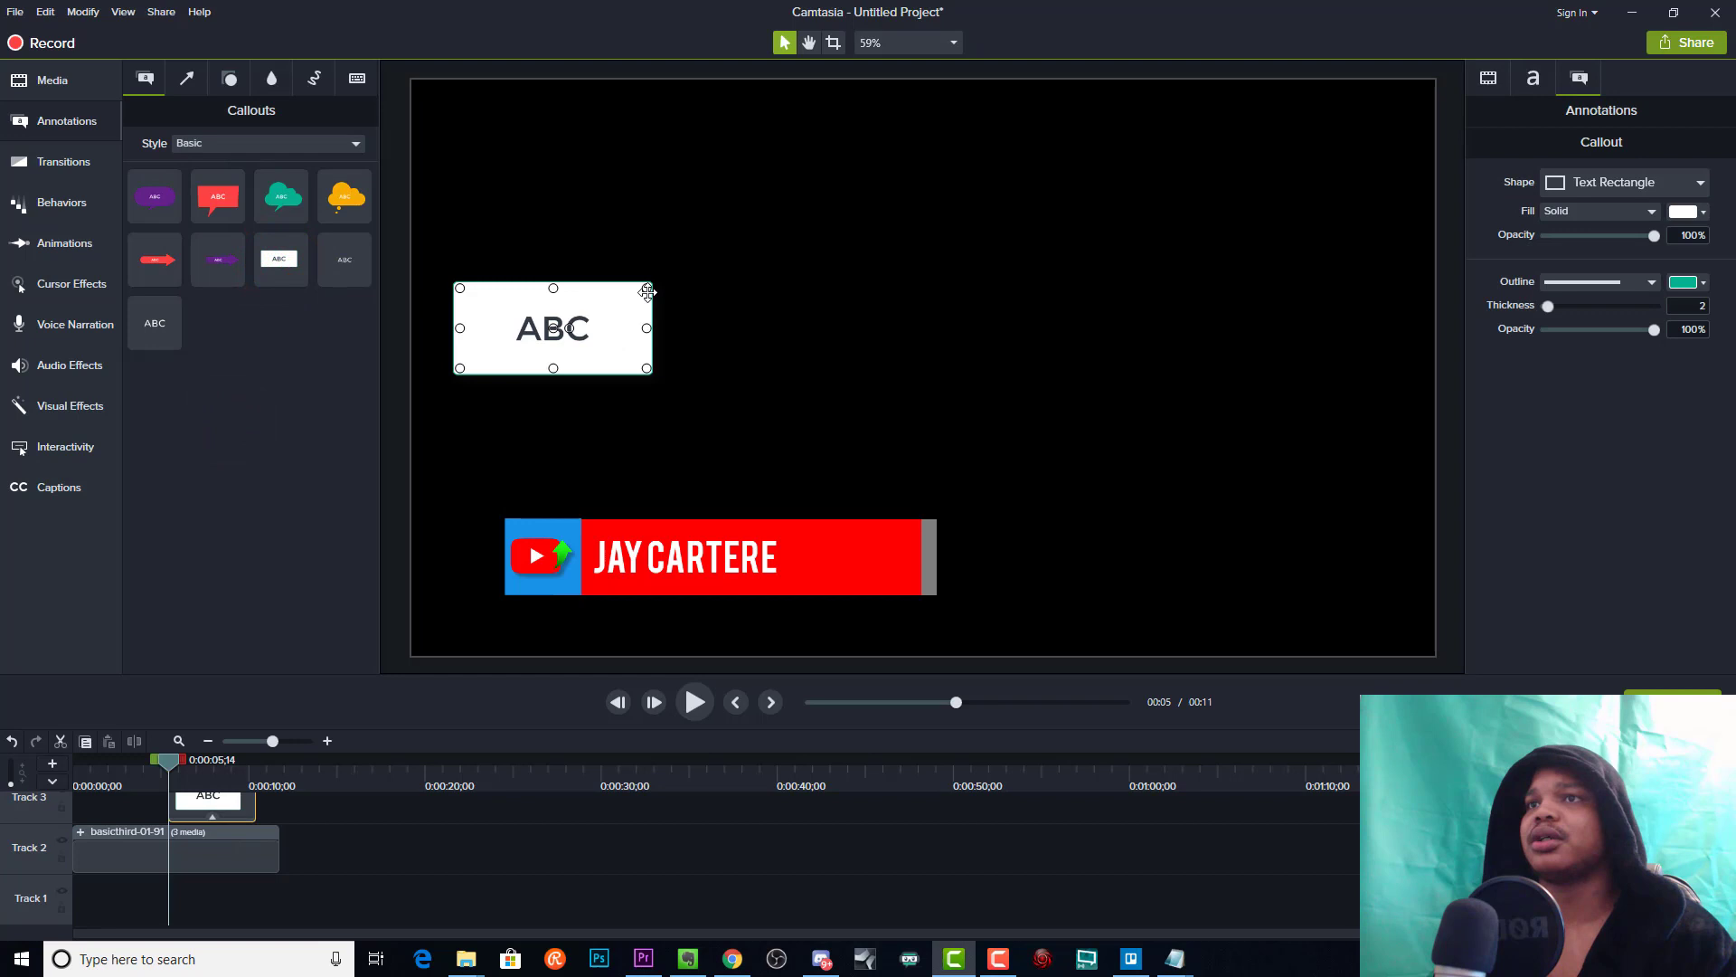
left_click_drag(647, 288, 1539, 5)
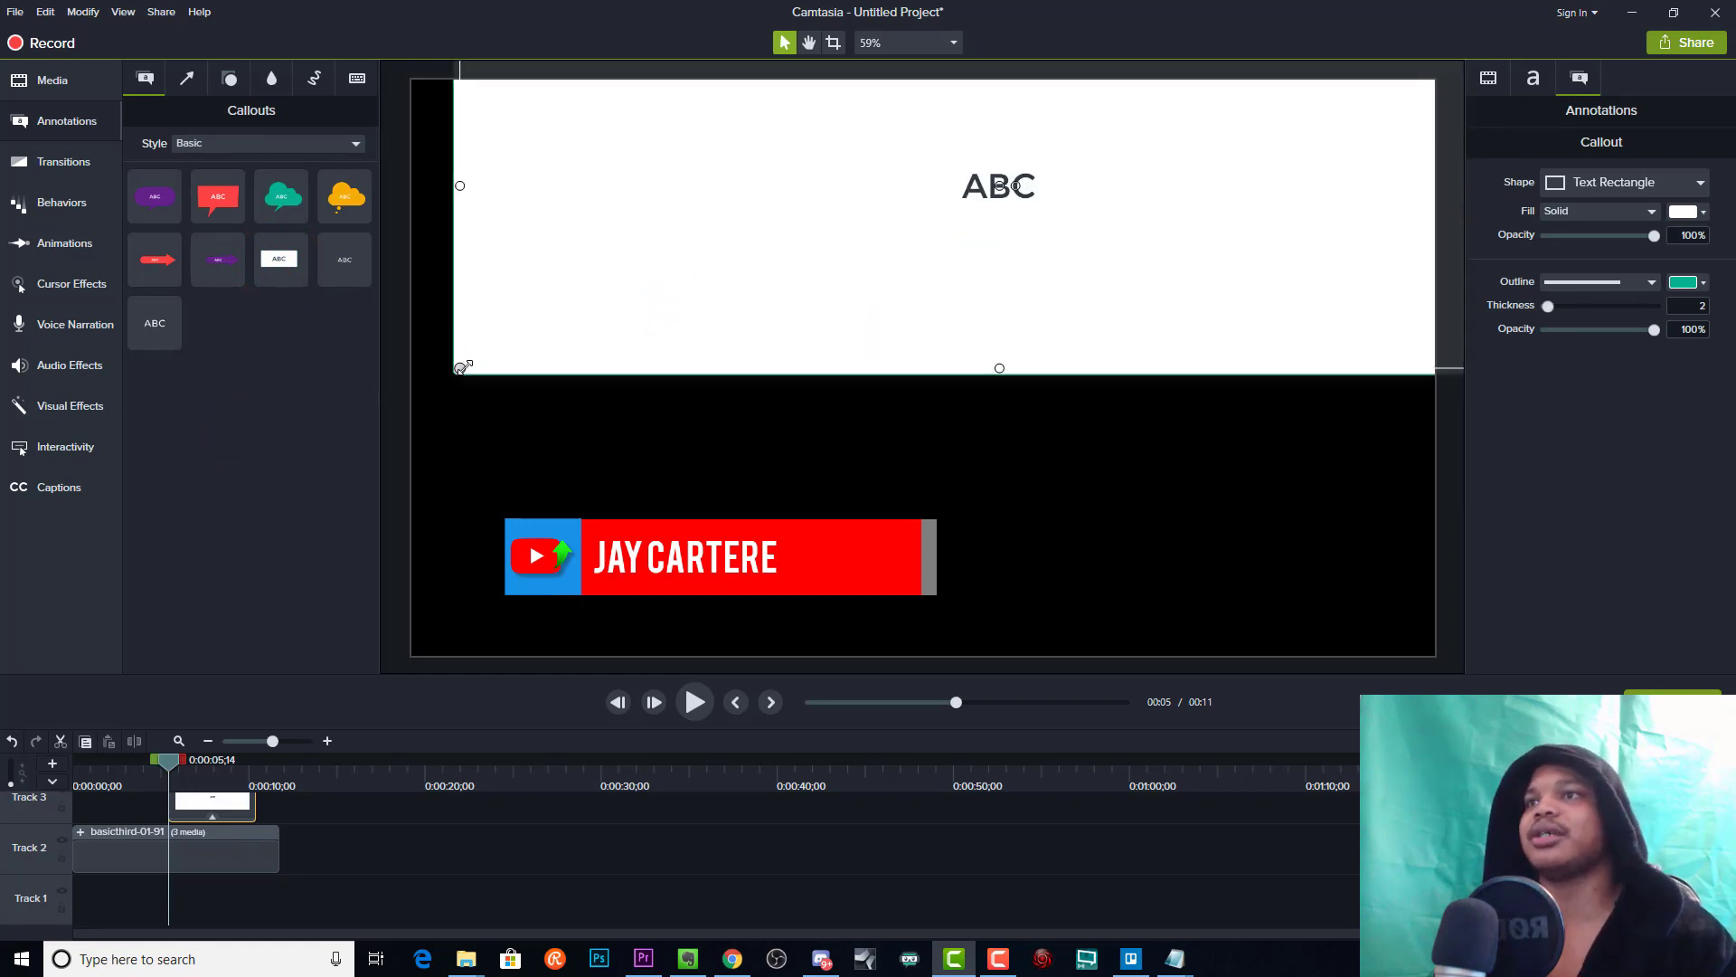
left_click_drag(460, 368, 321, 809)
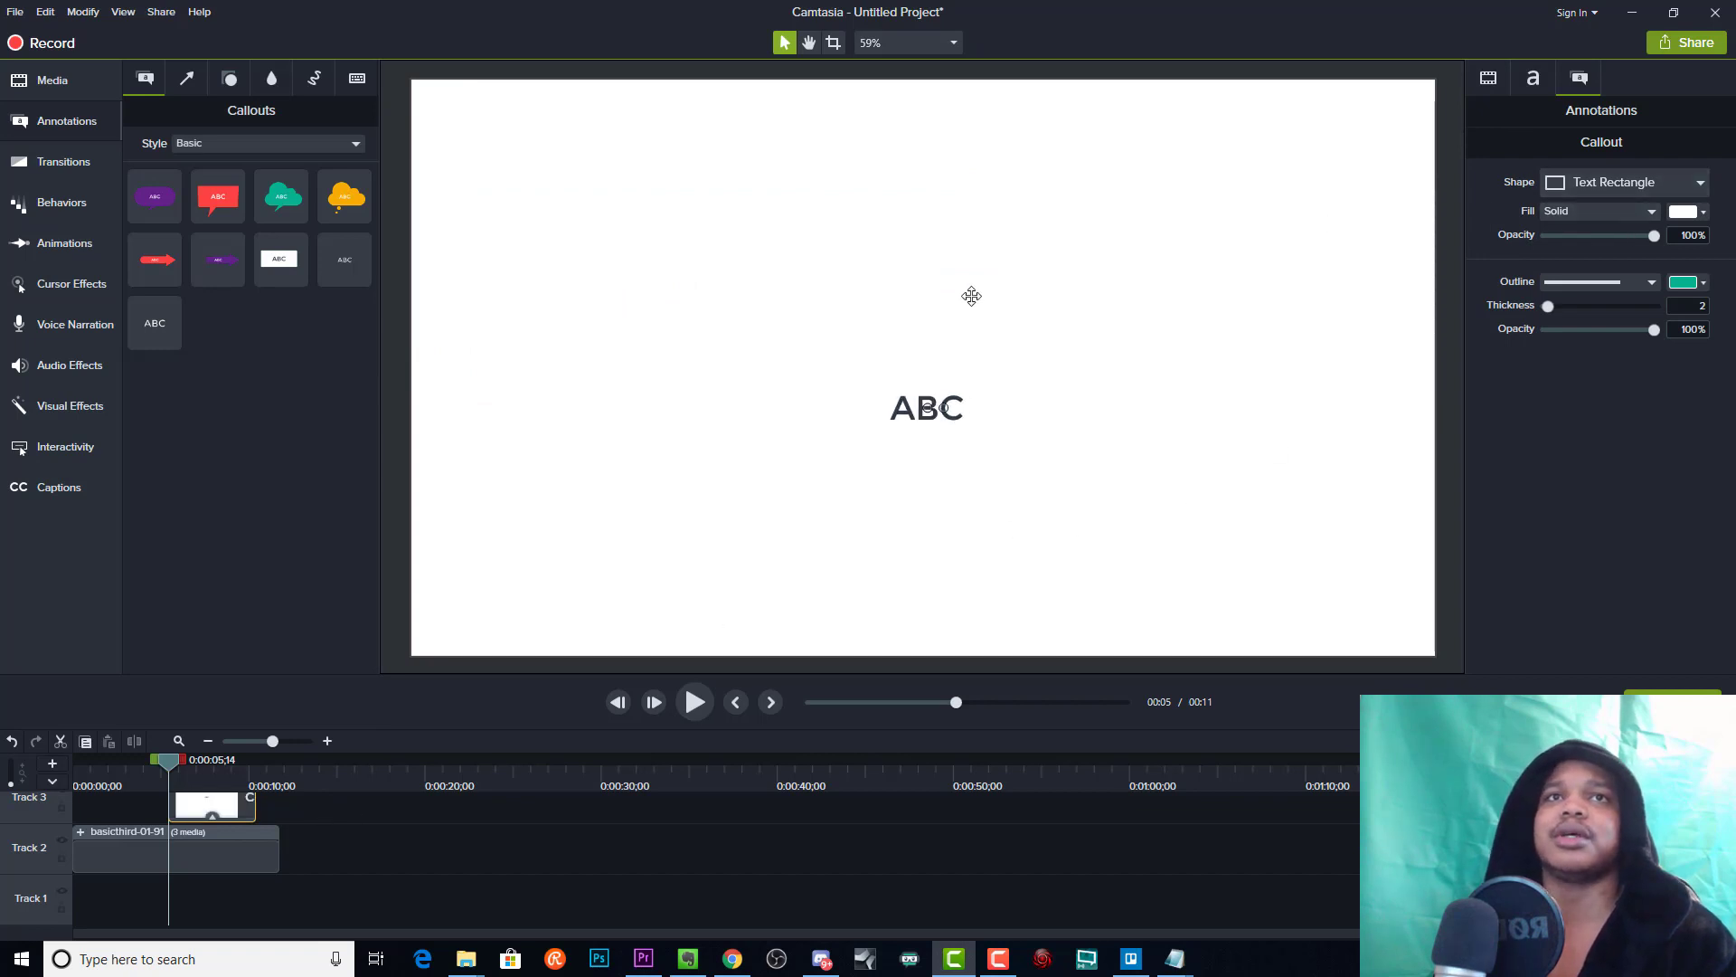
double_click(956, 408)
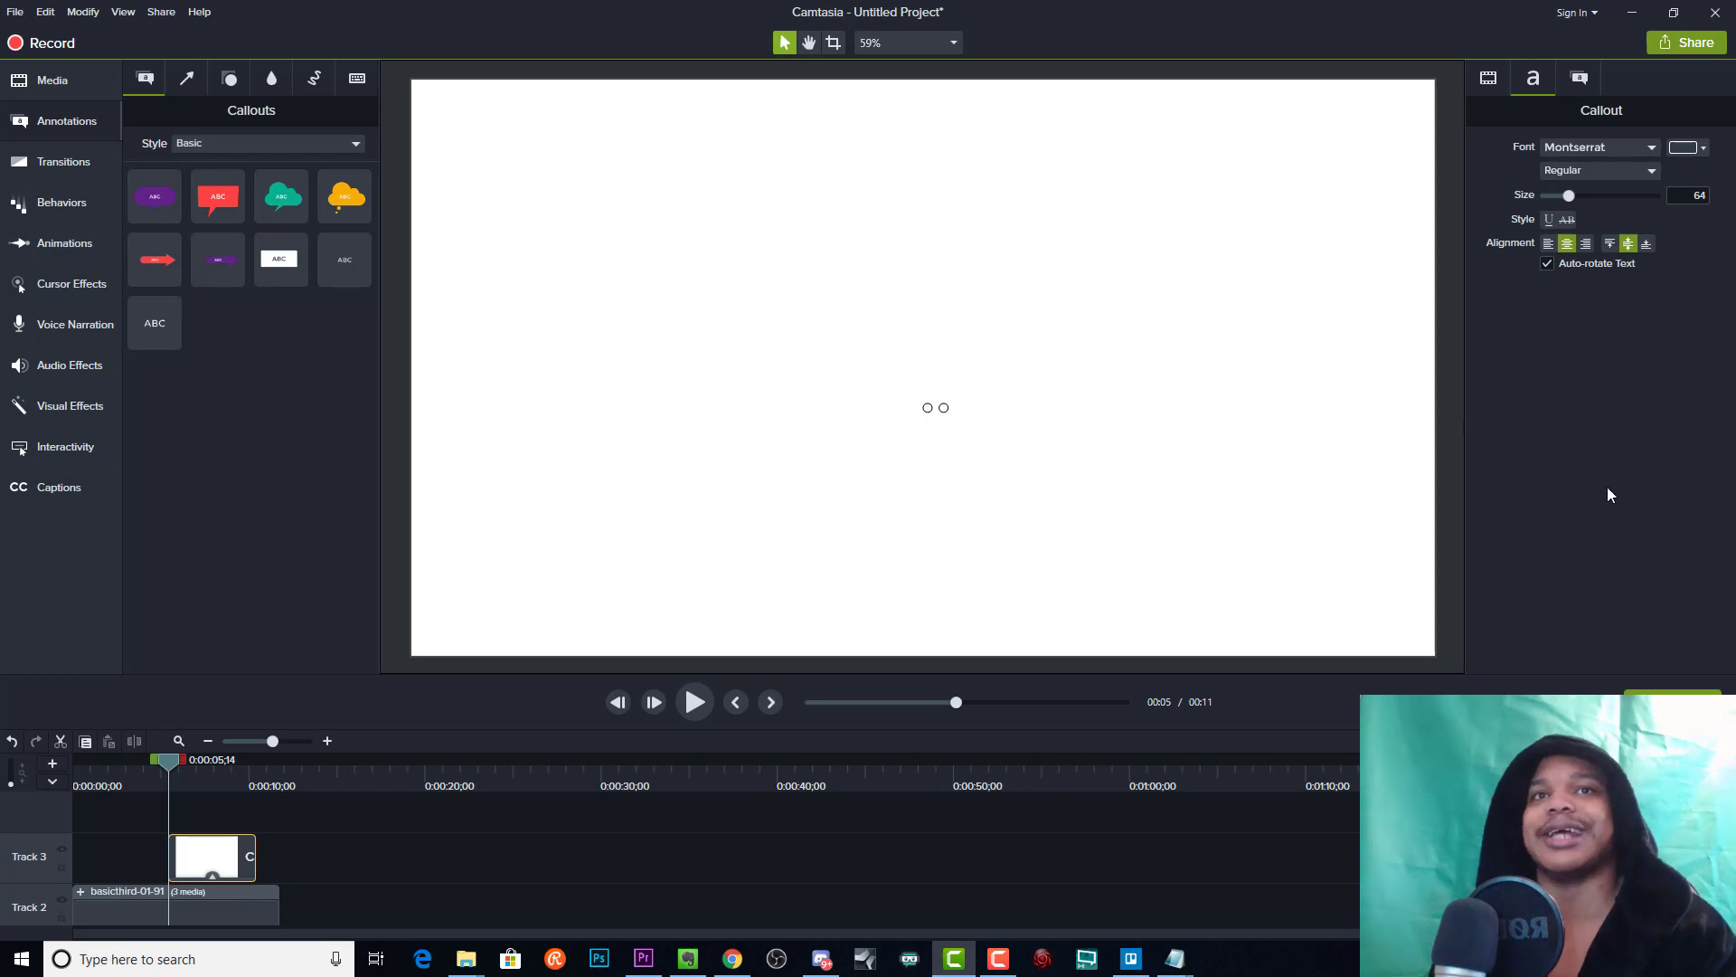
Move the white callout clip from Track 3 down to Track 1 beneath the lower third
left_click(1643, 465)
scroll(265, 896, "down", 1)
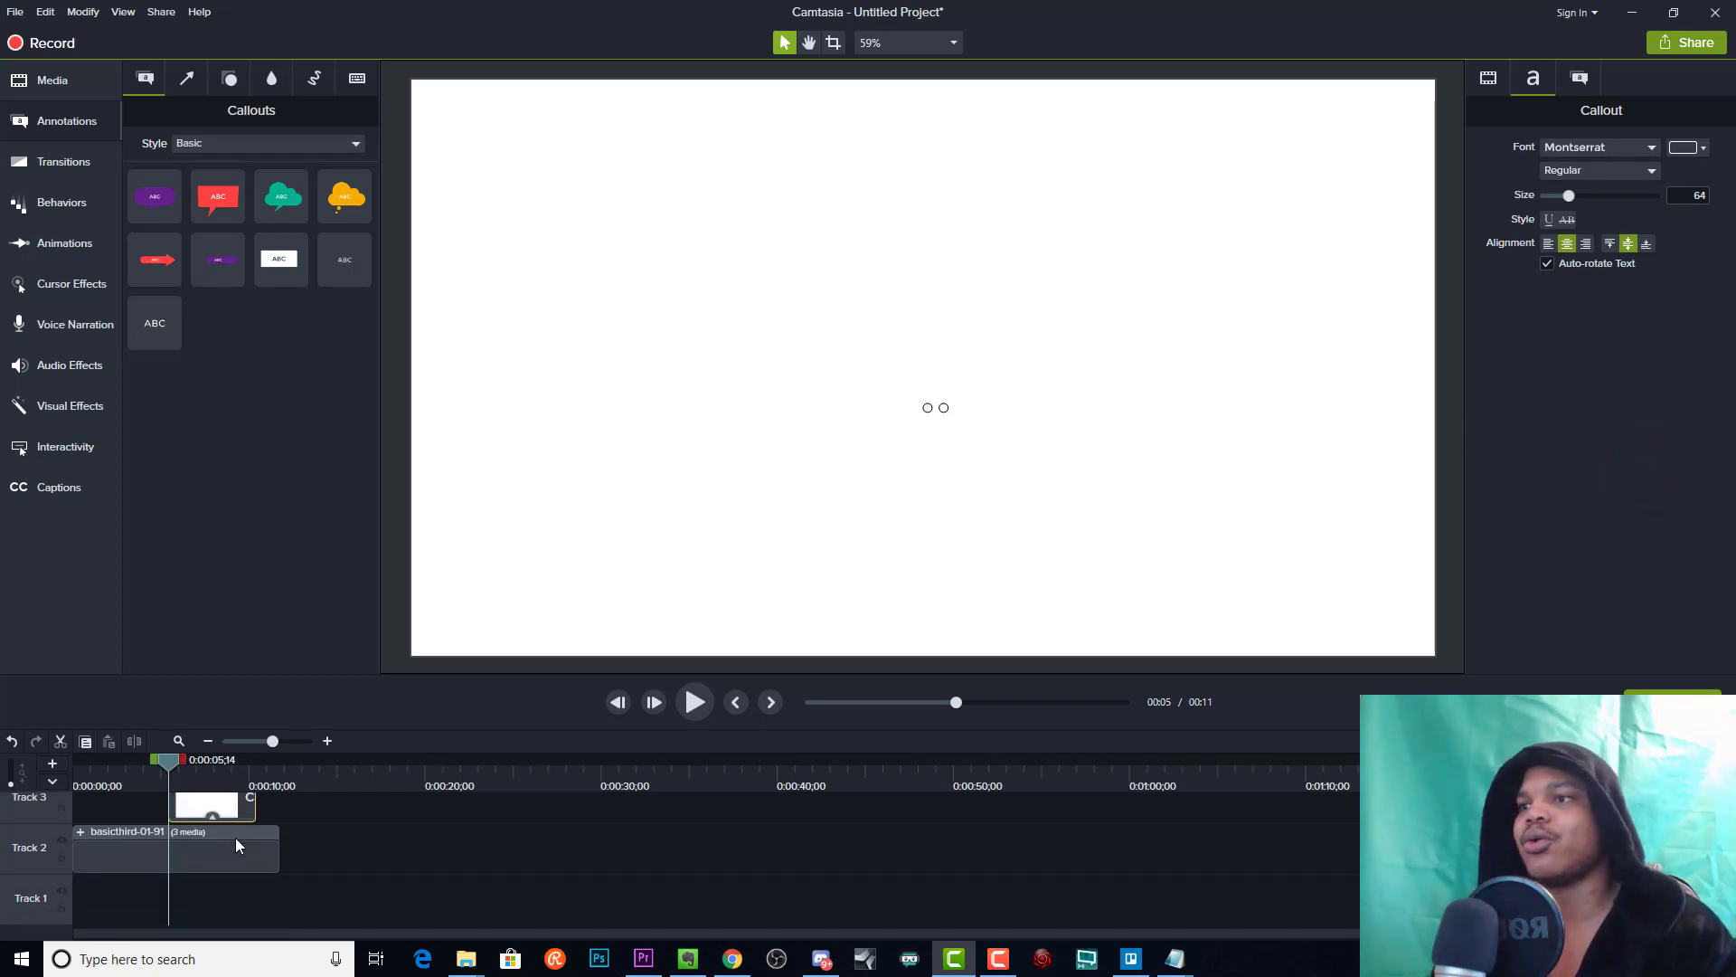
left_click_drag(226, 804, 271, 905)
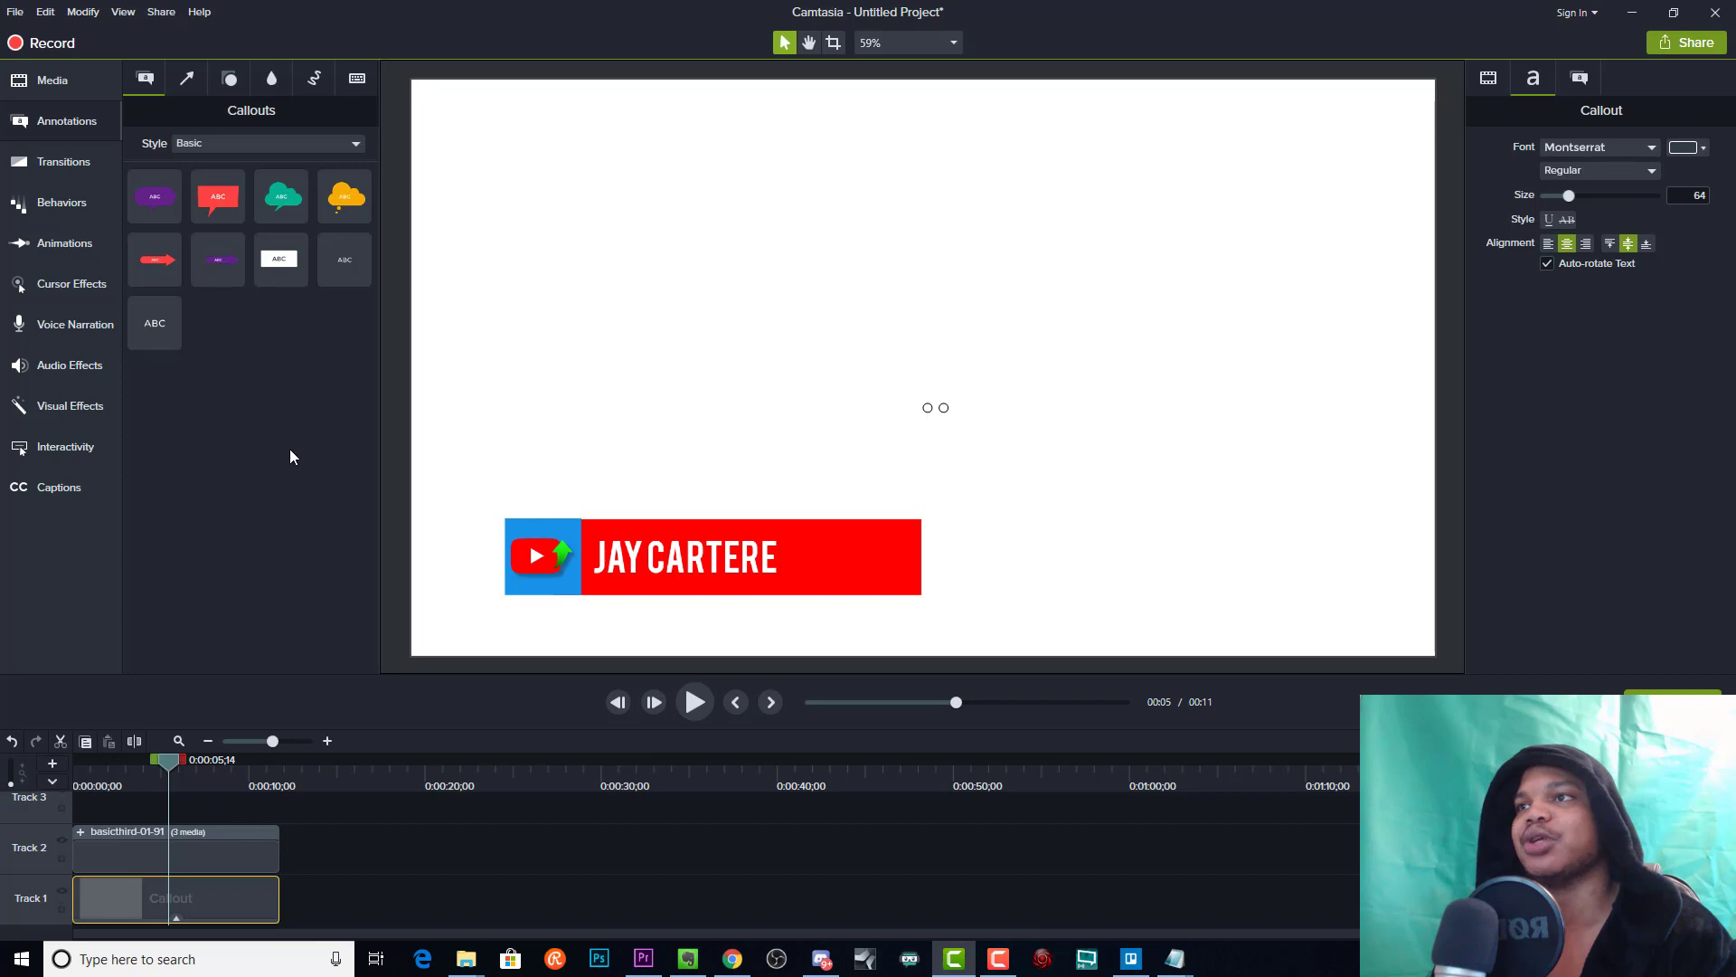
Change the JAY CARTERE lower third's Color 1 logo box from blue to white
left_click(523, 556)
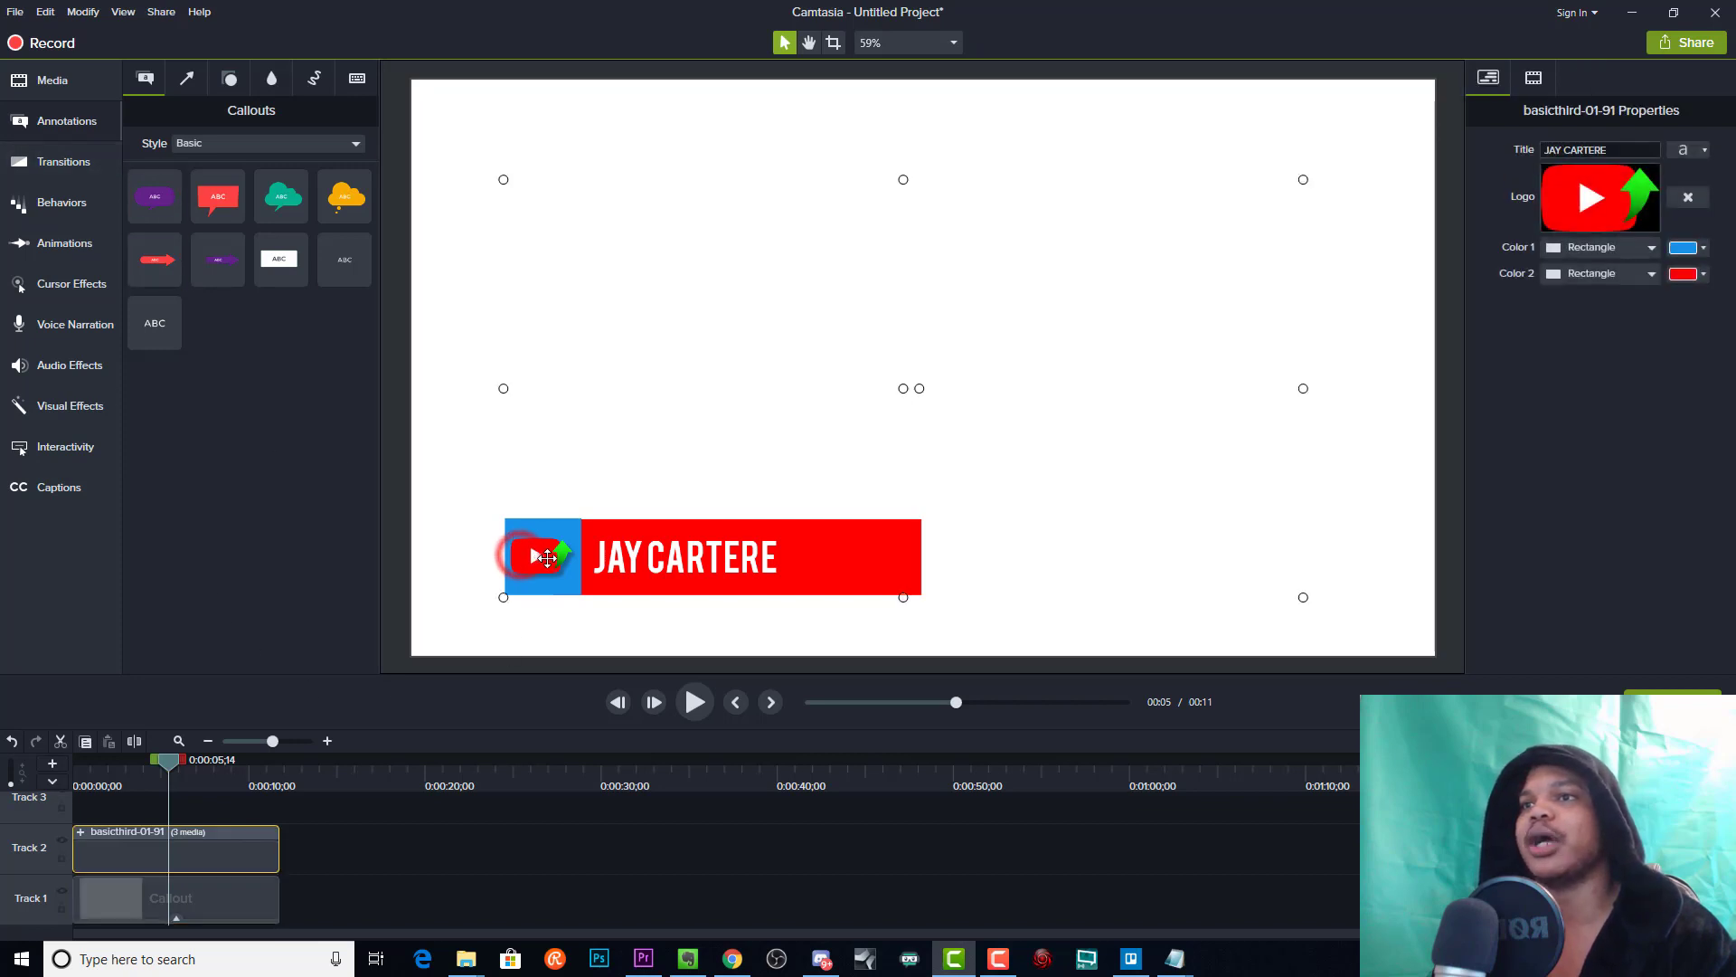
left_click(1704, 250)
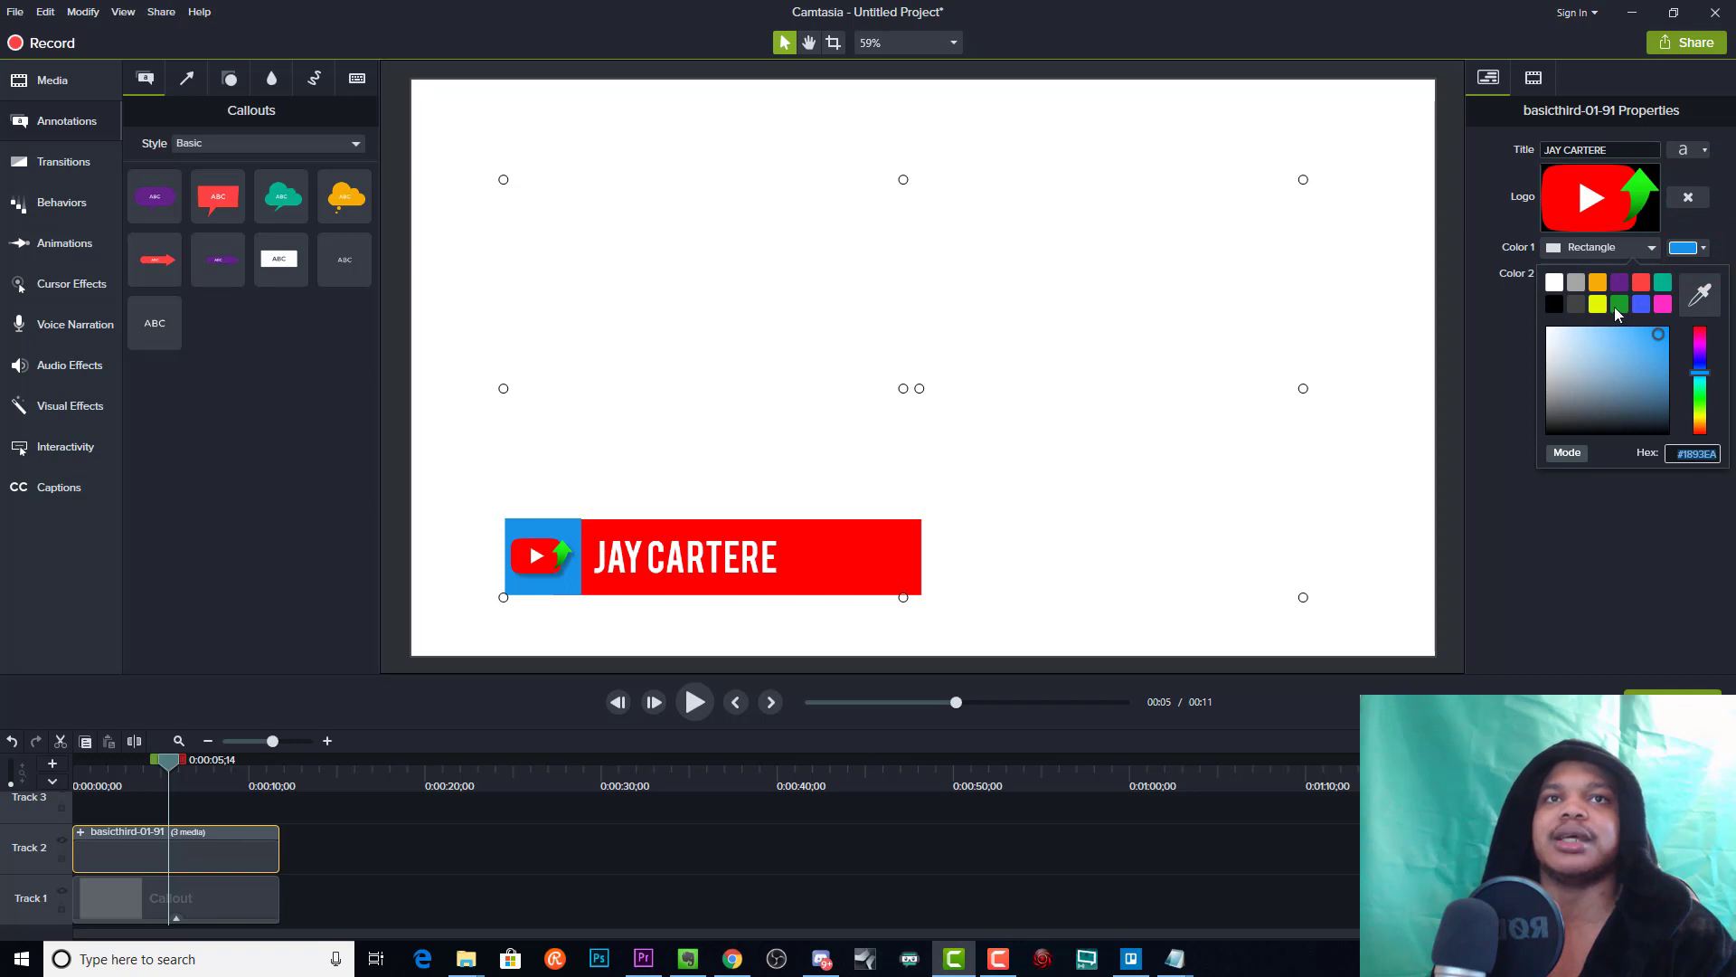
left_click(1597, 306)
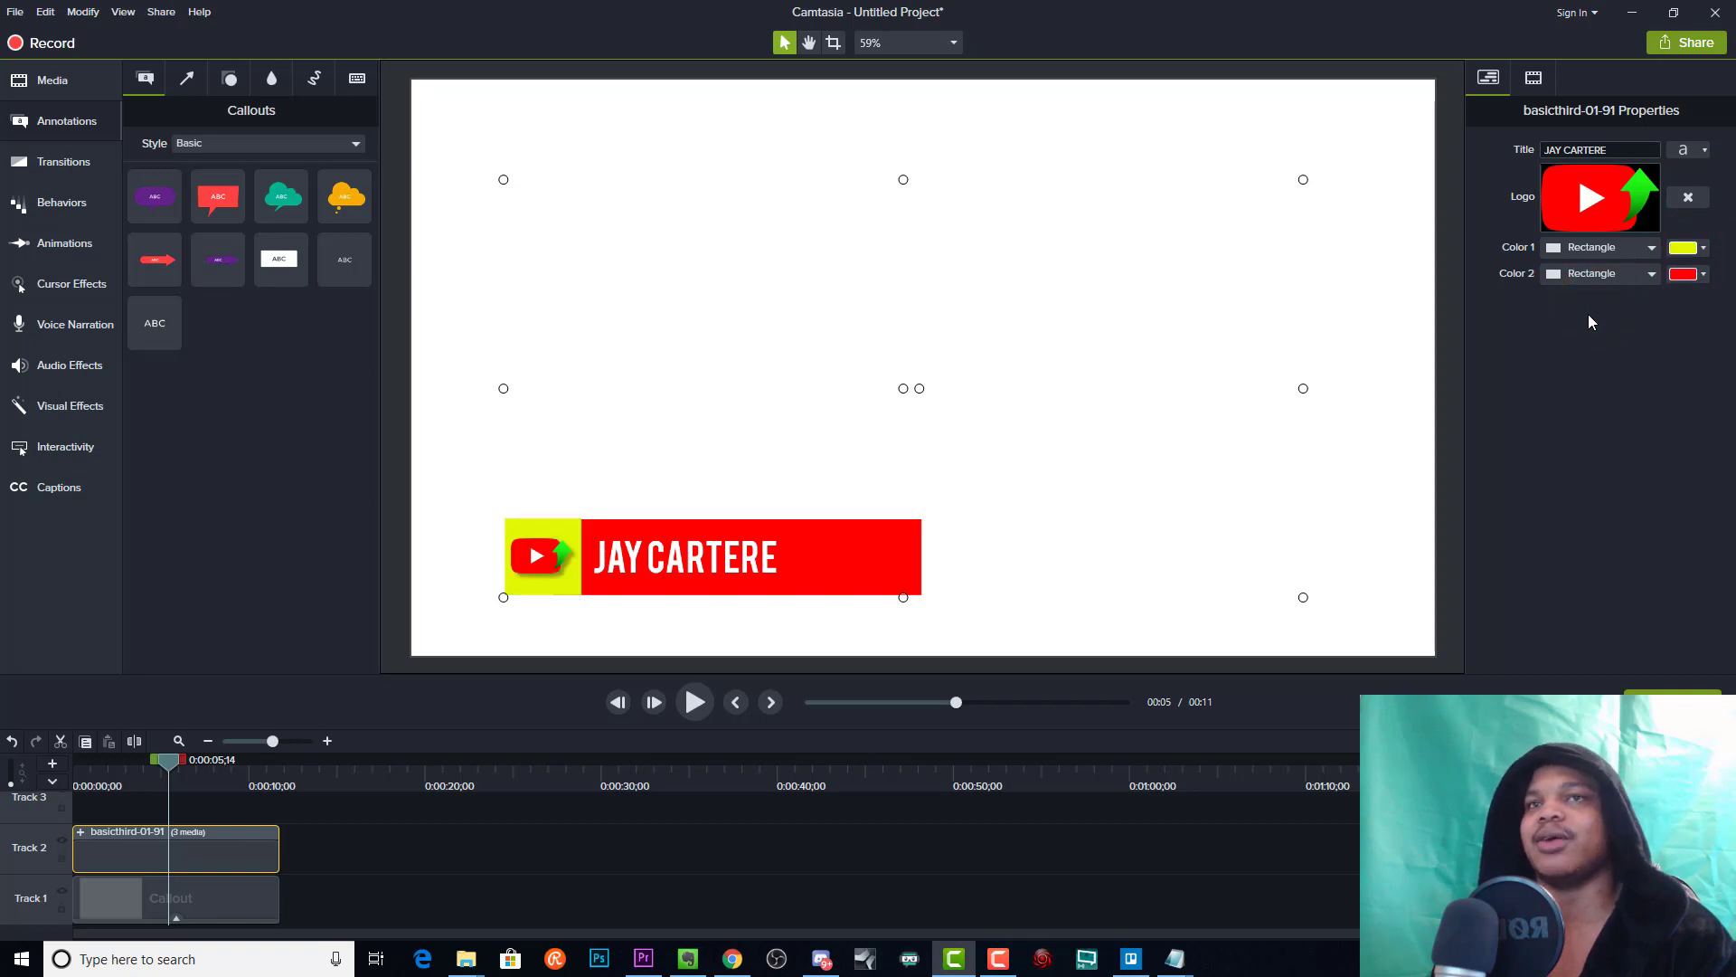
left_click(1703, 251)
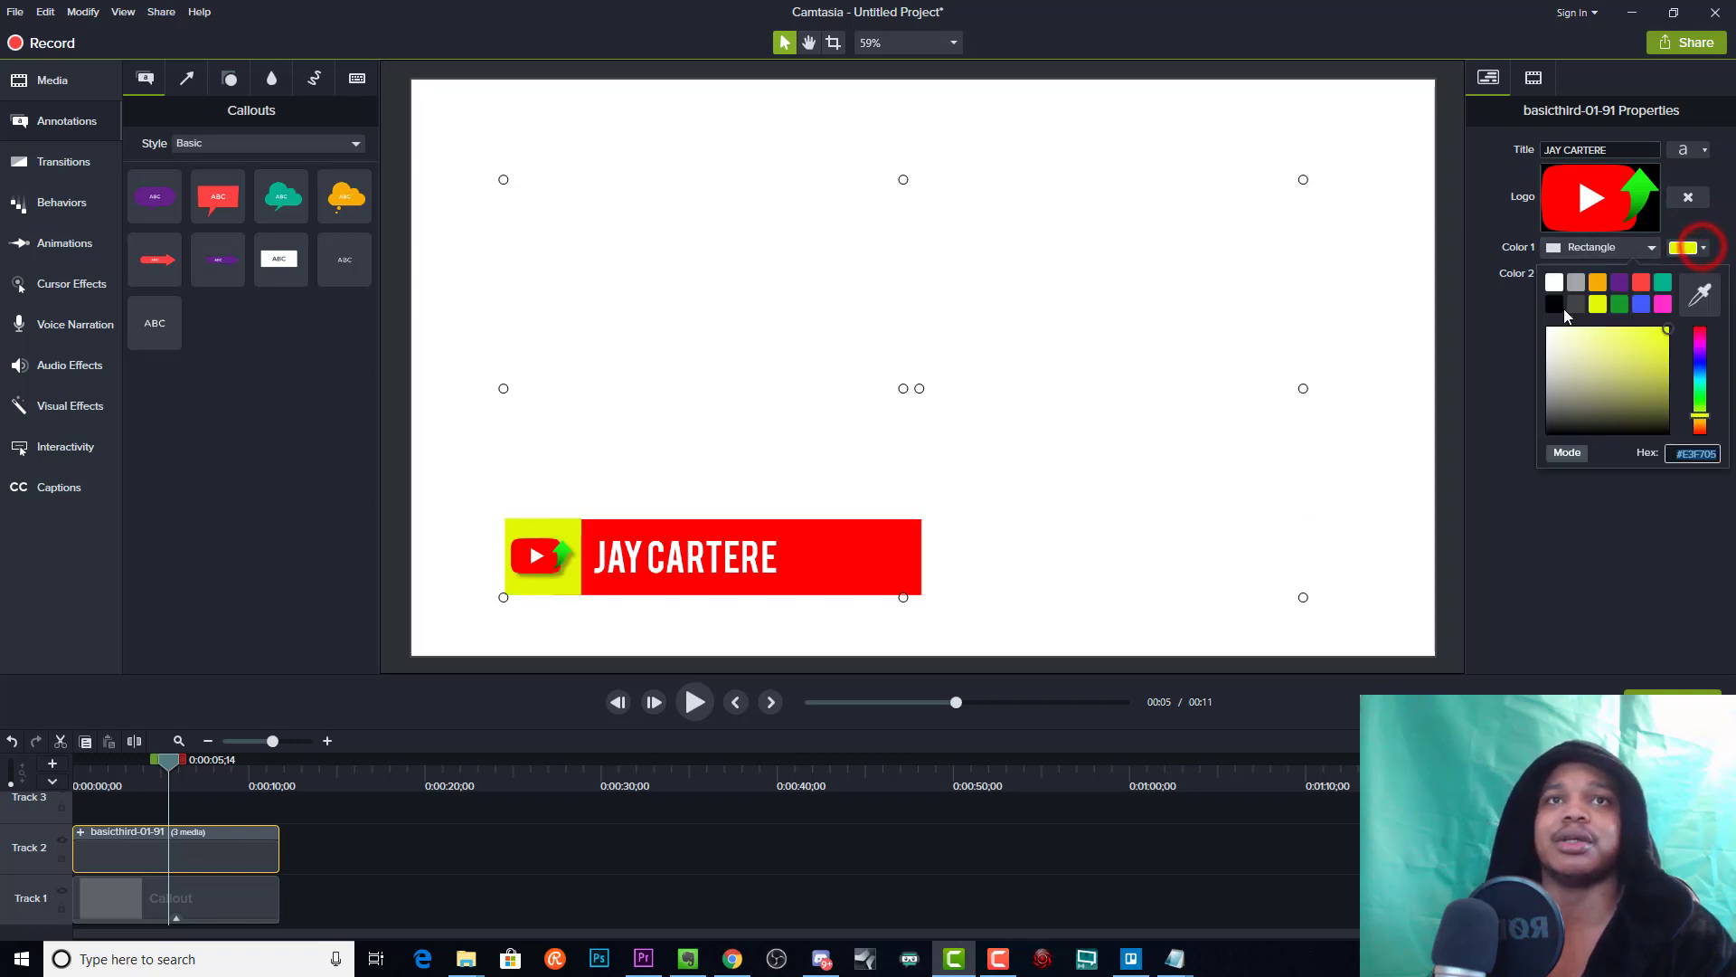
left_click(1554, 289)
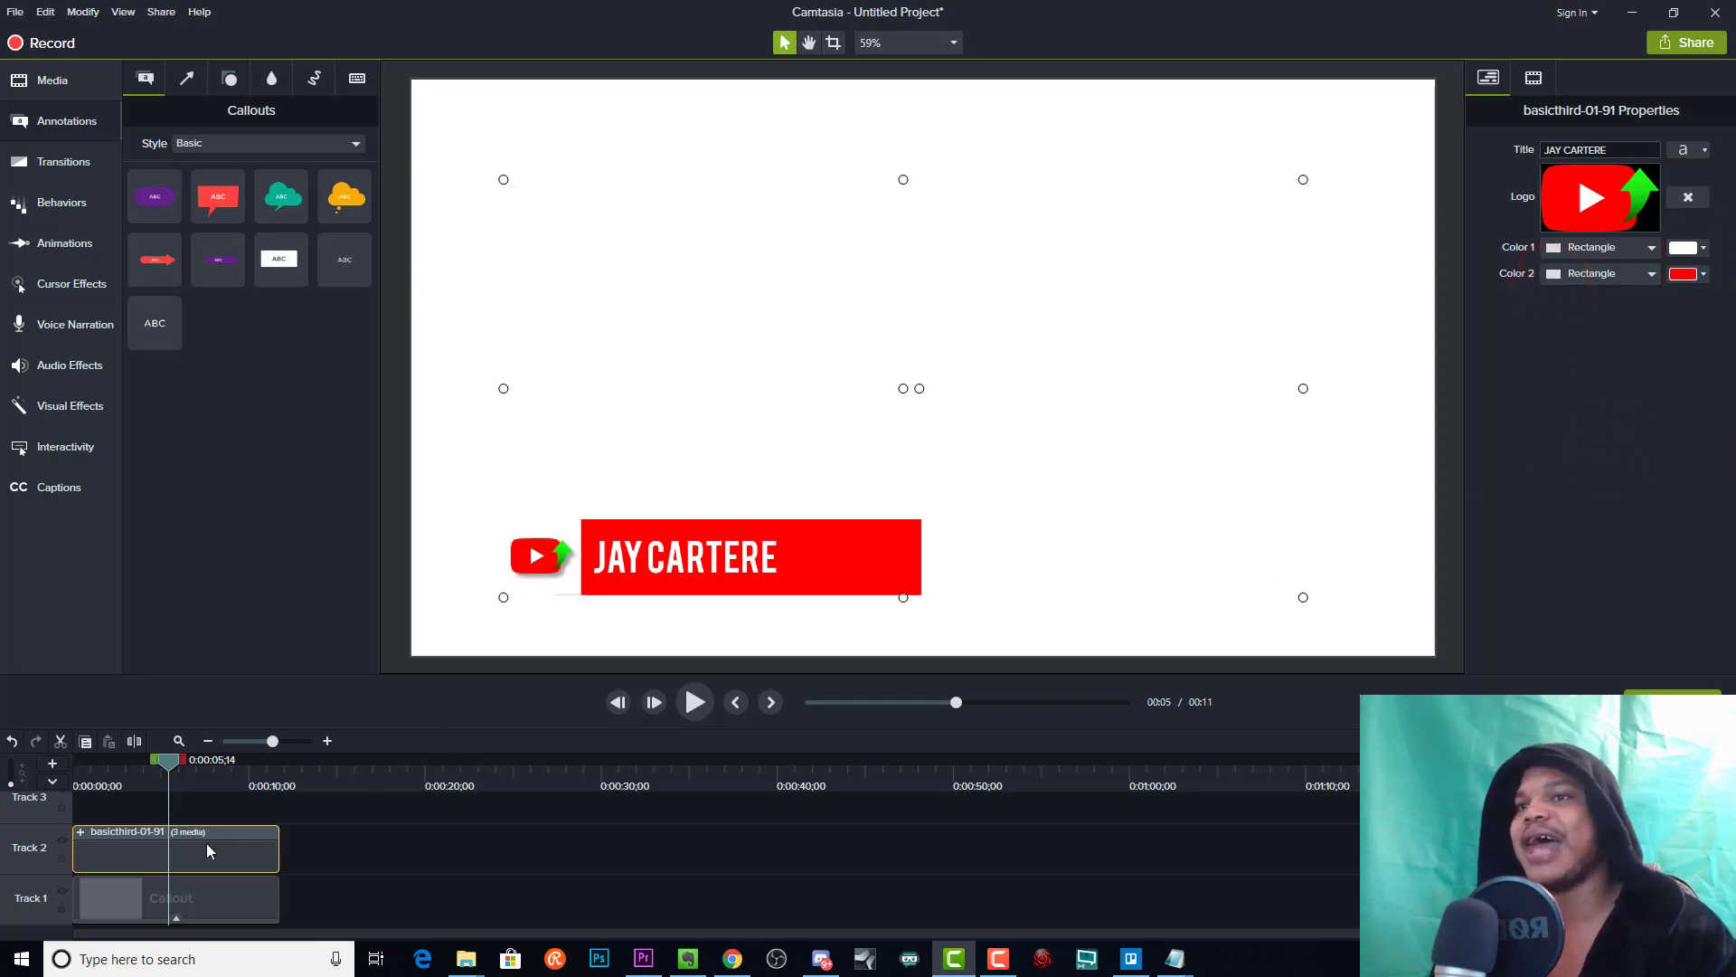
left_click(220, 902)
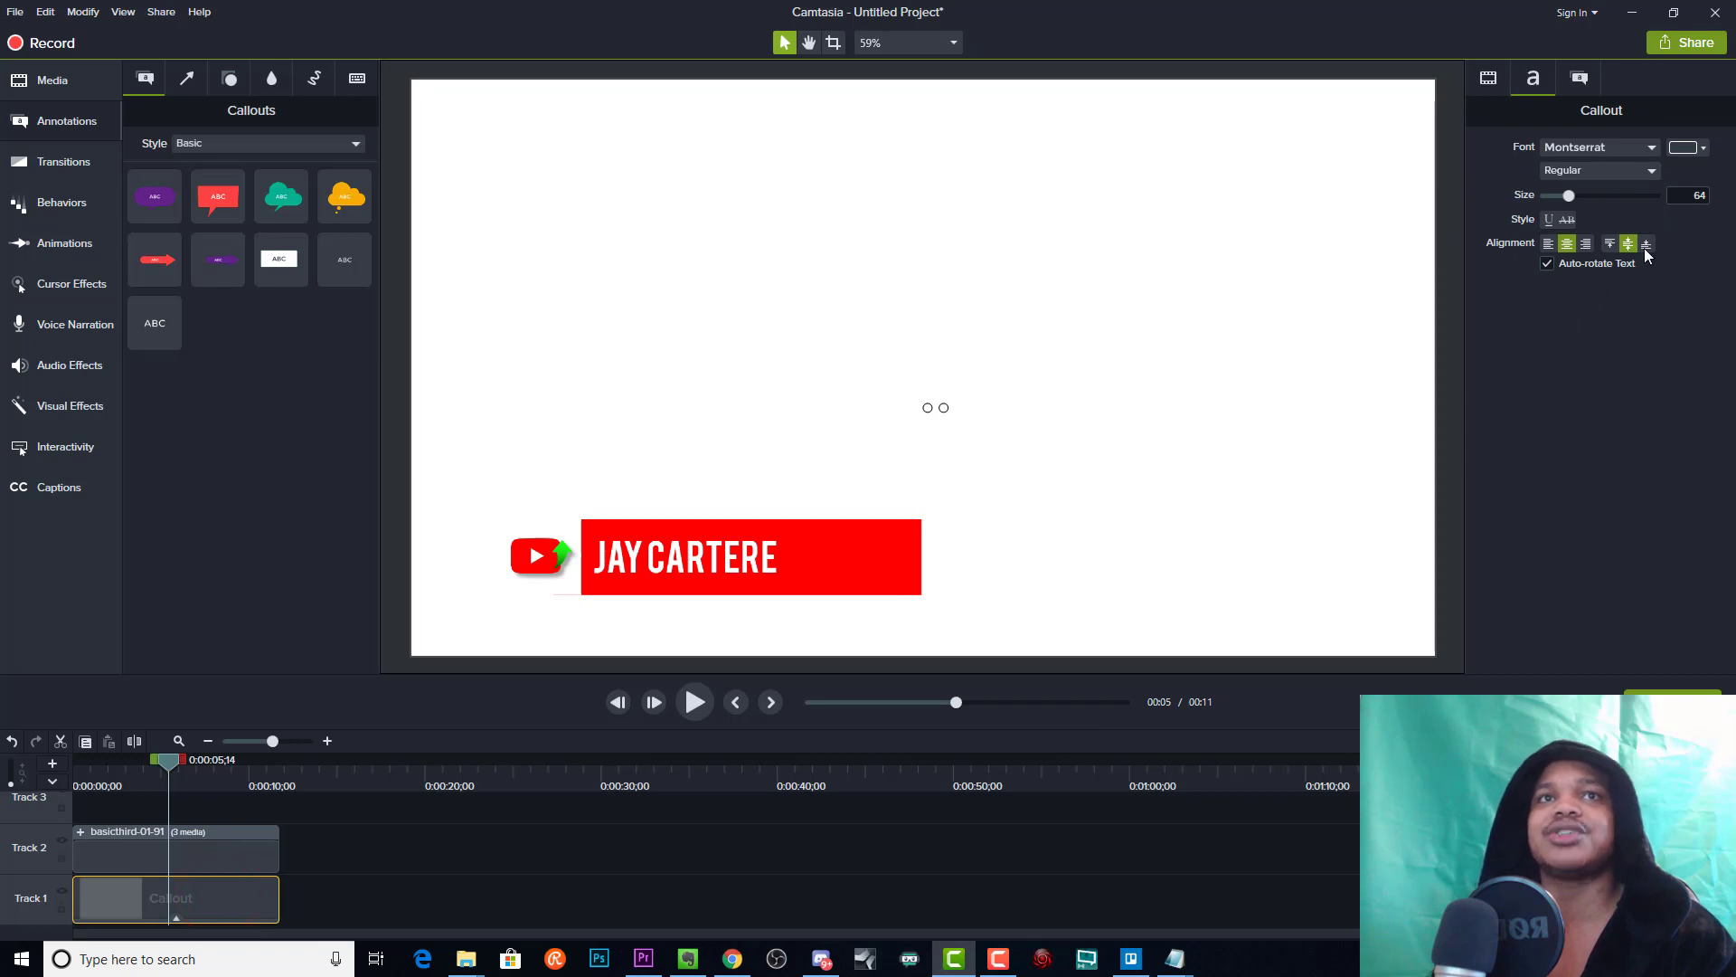
Fill the full-canvas background callout with blue and preview the lower third animating in
left_click(1487, 78)
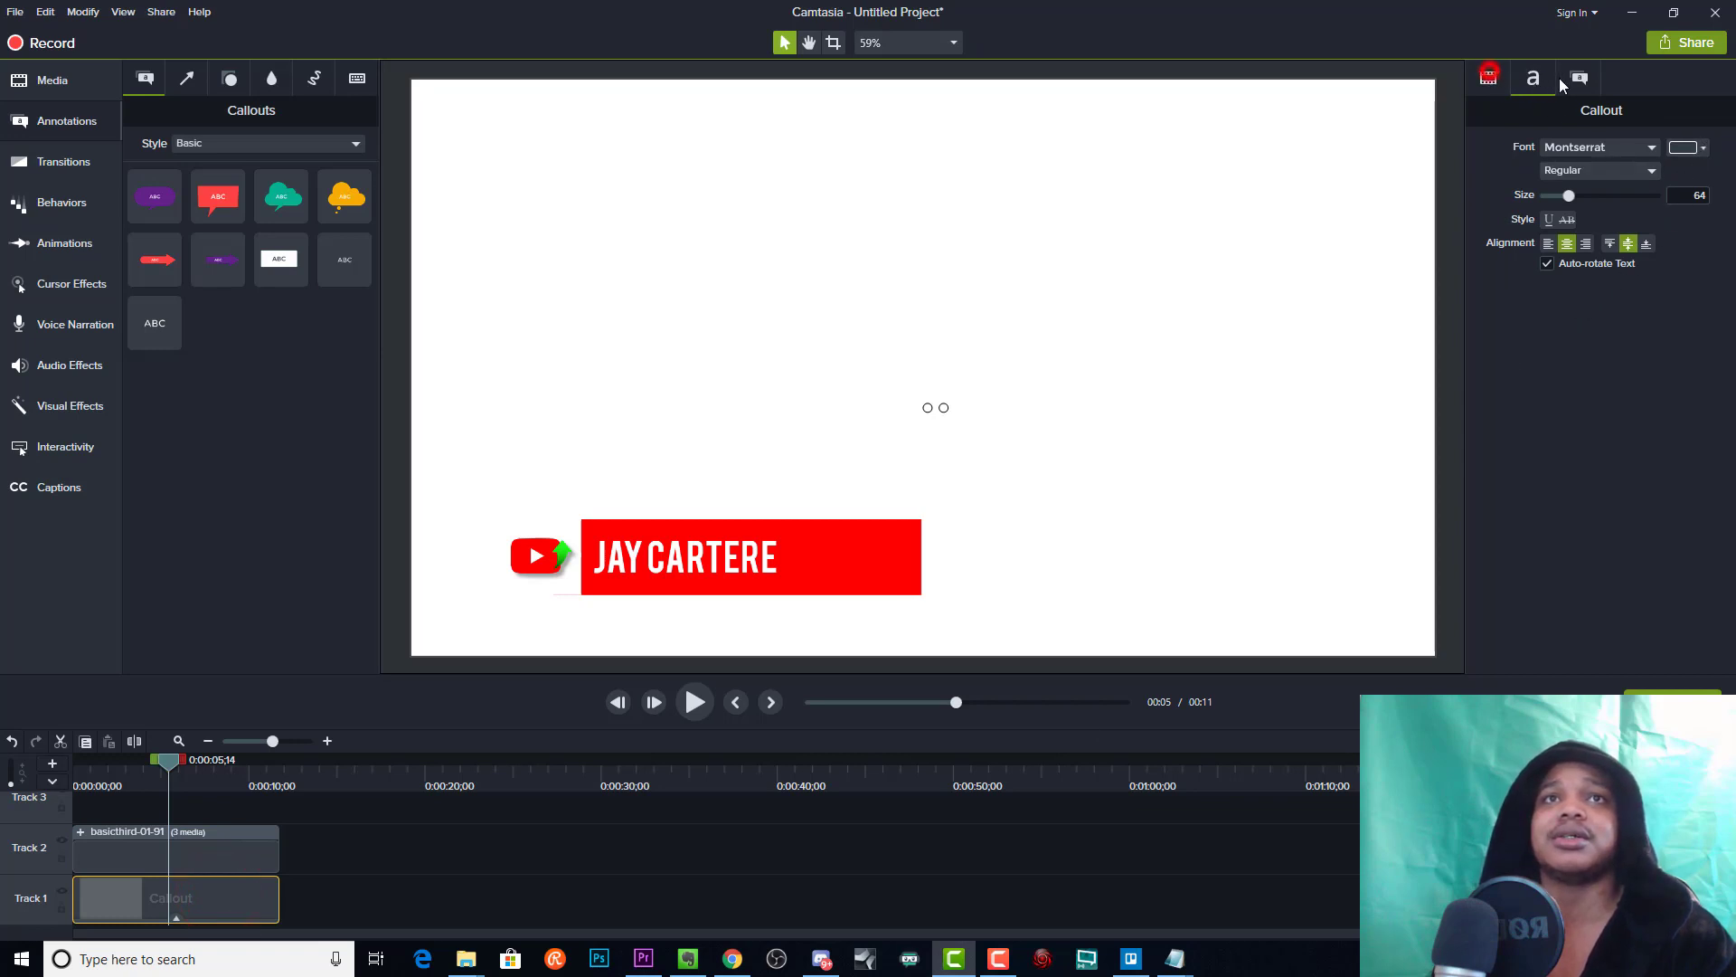
left_click(1579, 78)
left_click(1703, 212)
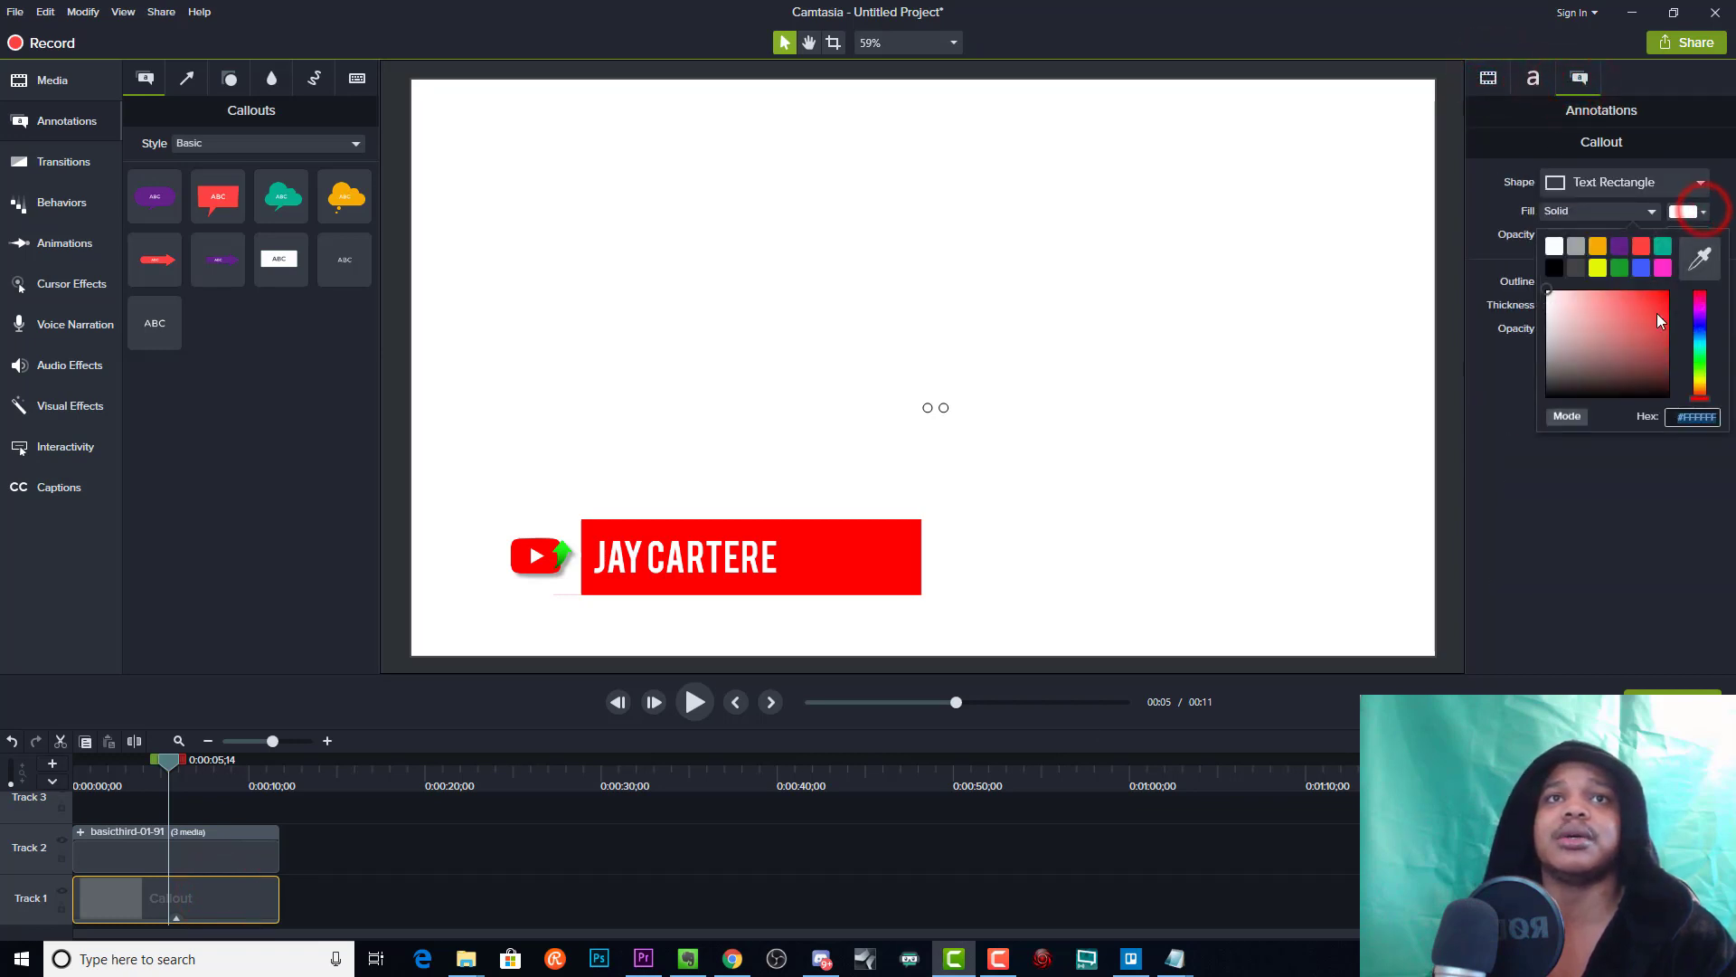
left_click(1641, 268)
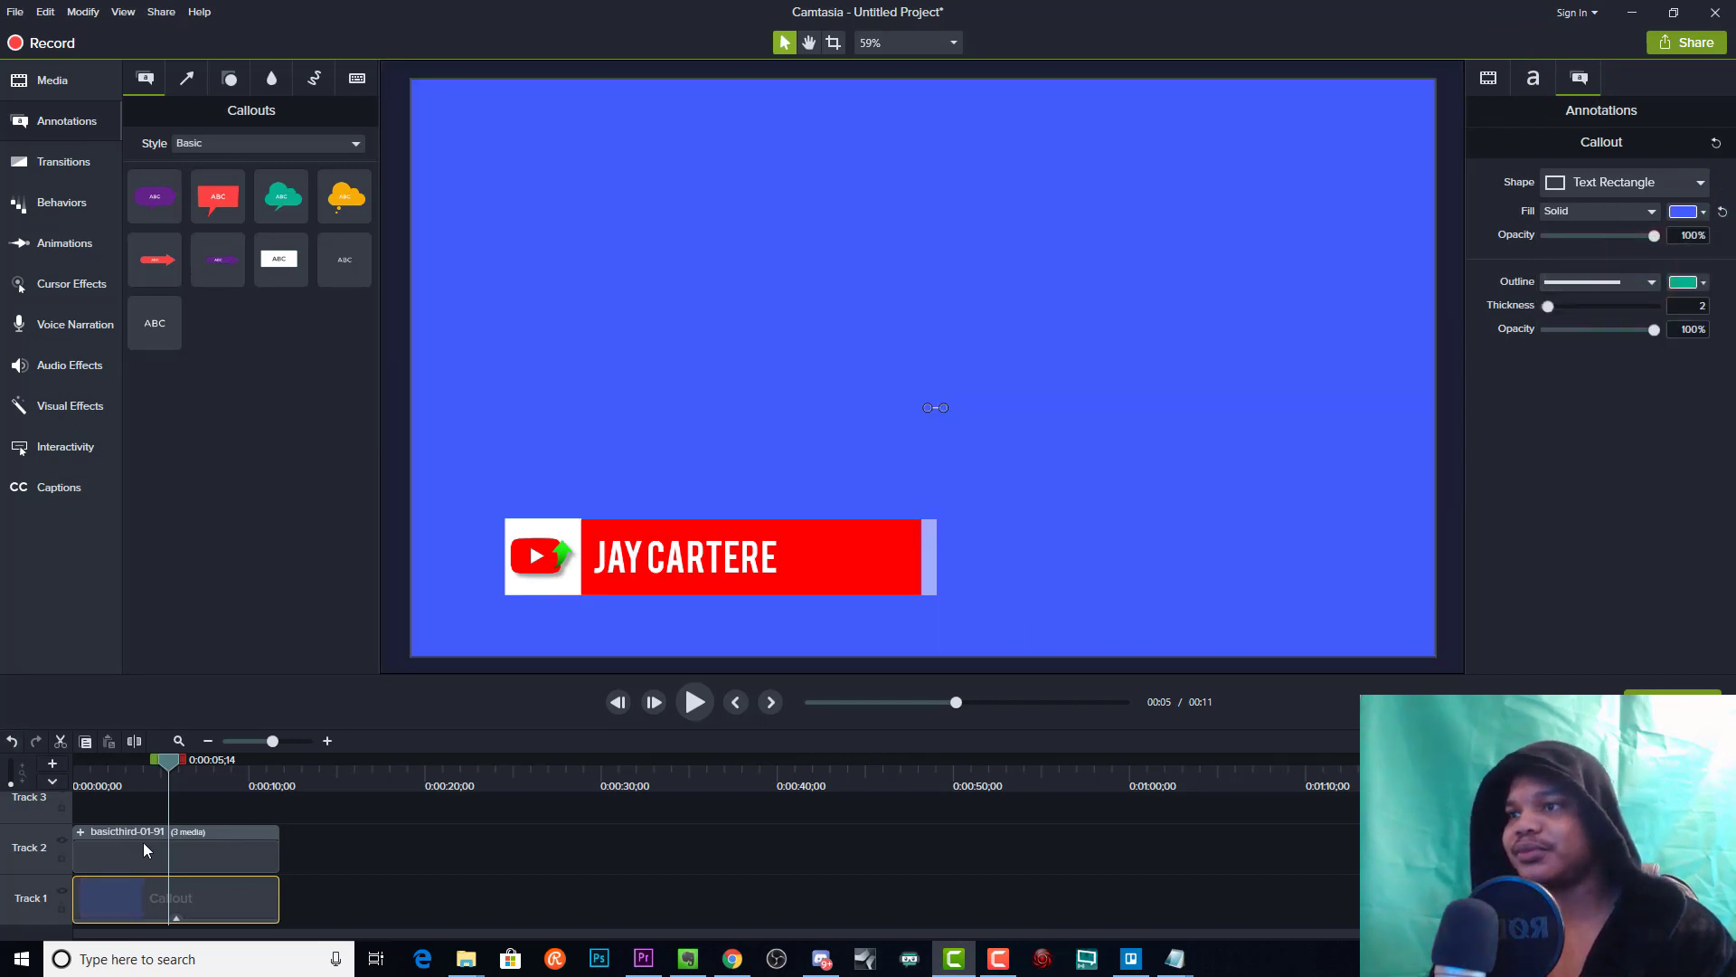
left_click_drag(175, 769, 203, 790)
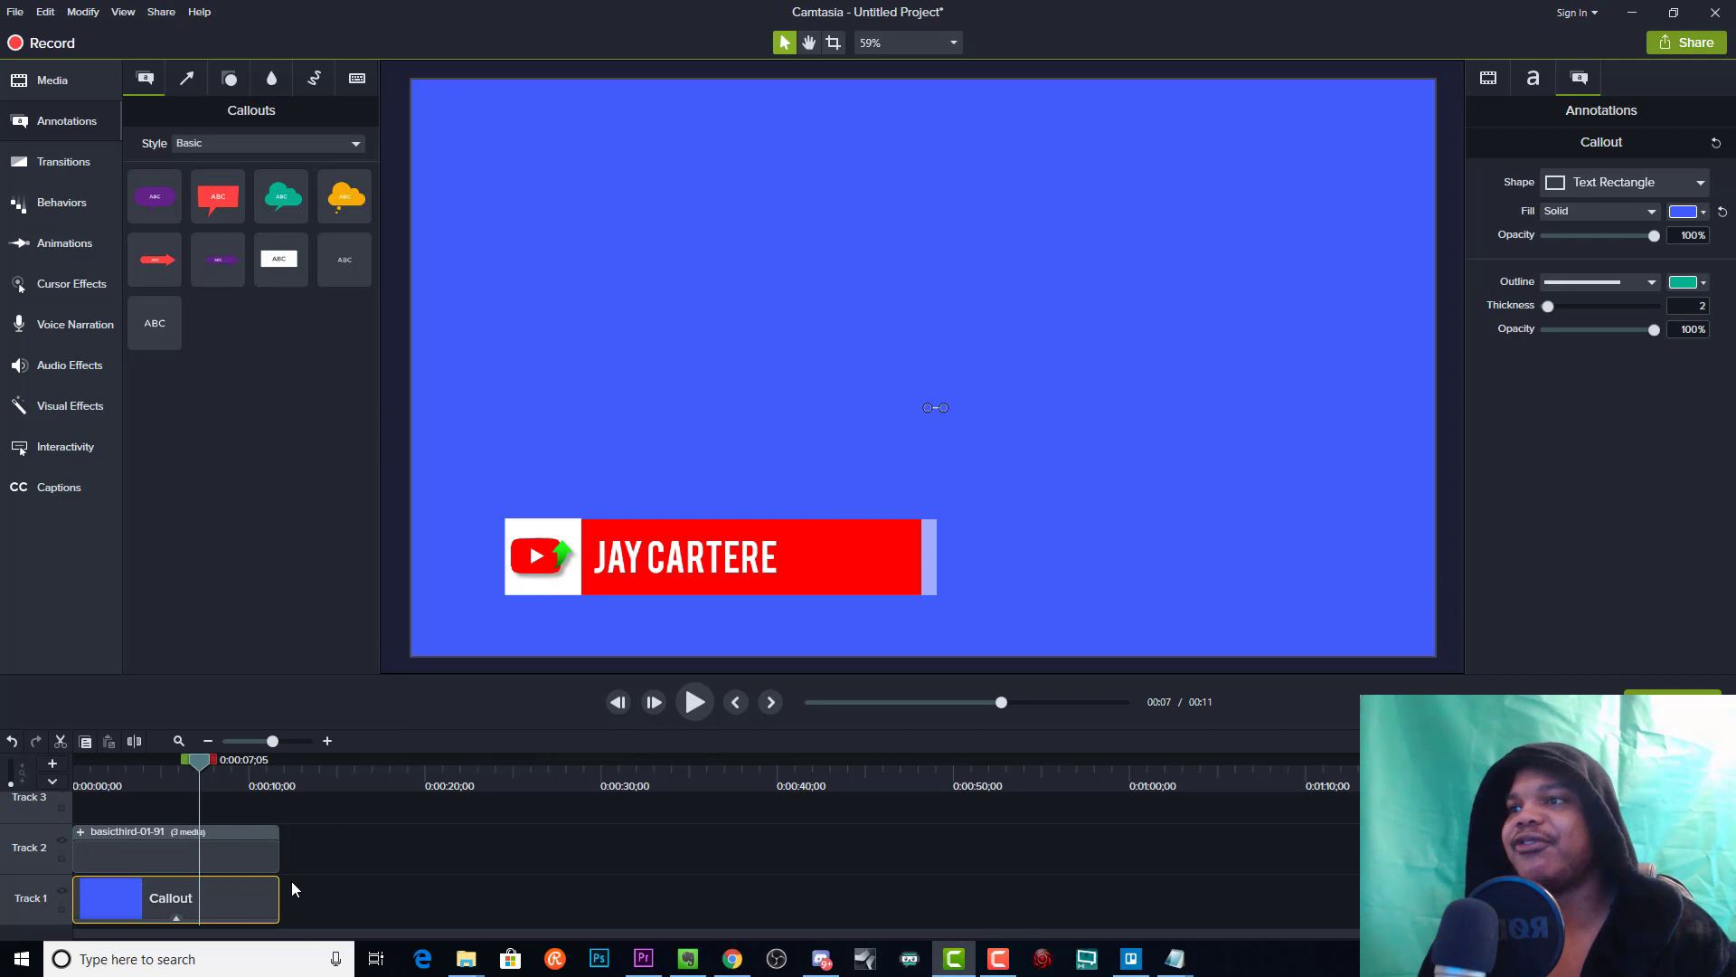
Hide Track 1's blue background and preview the lower third from the start over black
left_click(62, 892)
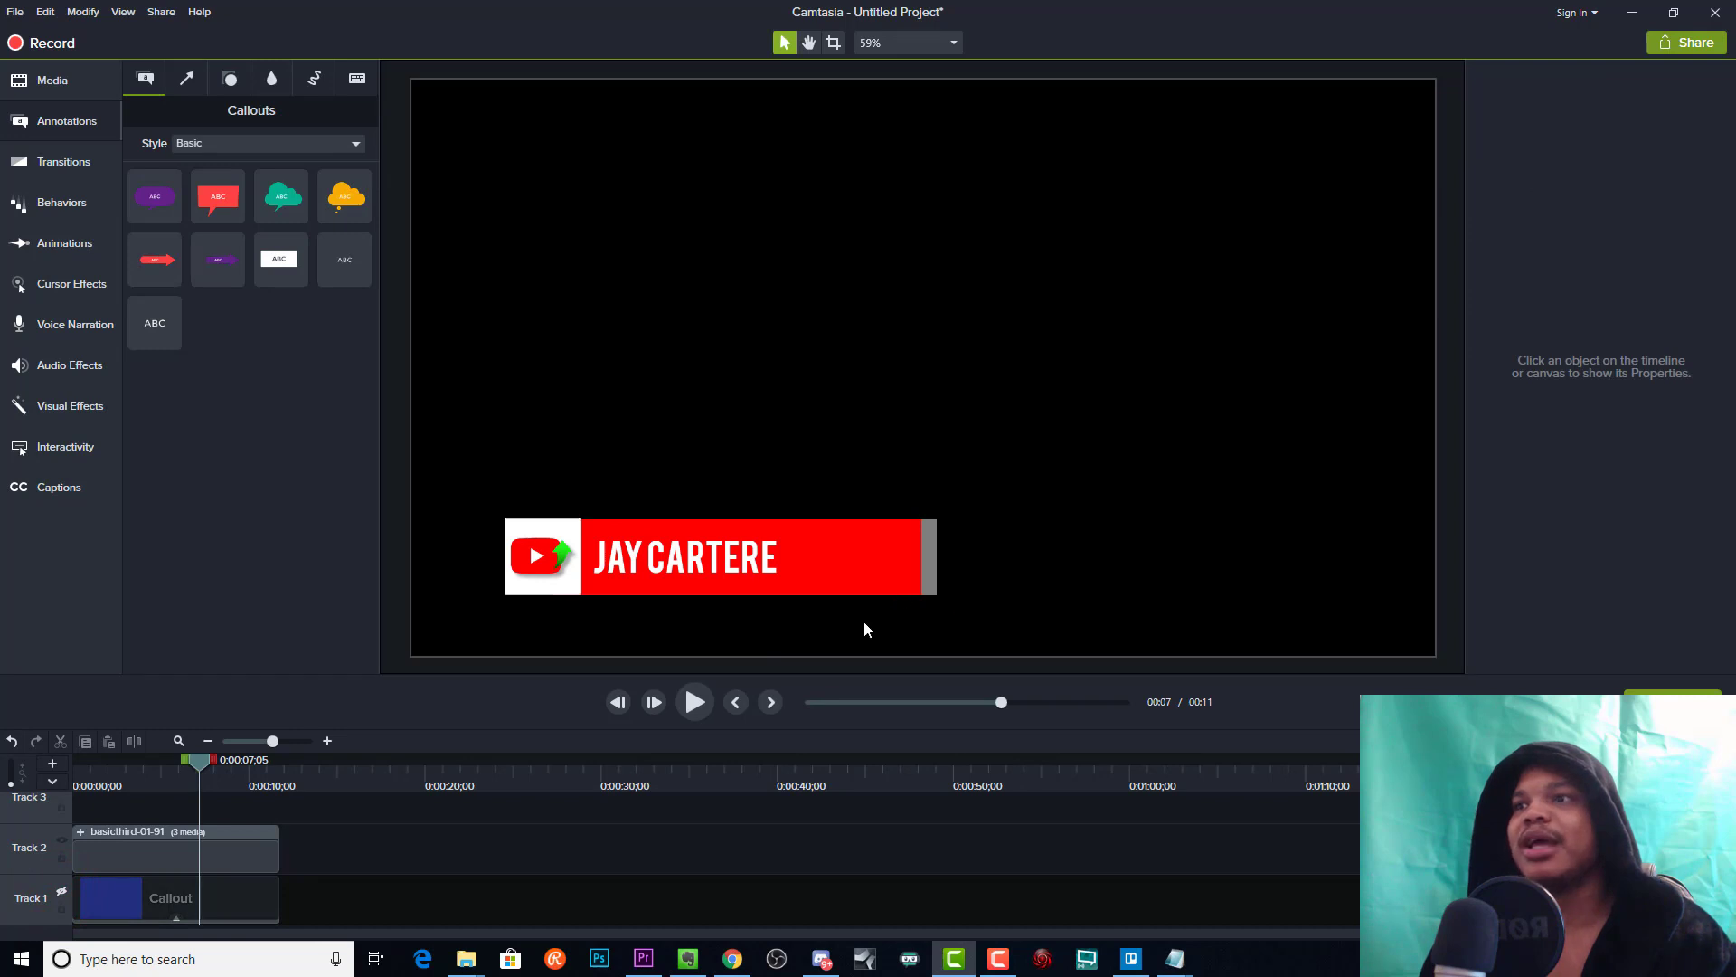
left_click_drag(191, 773, 45, 766)
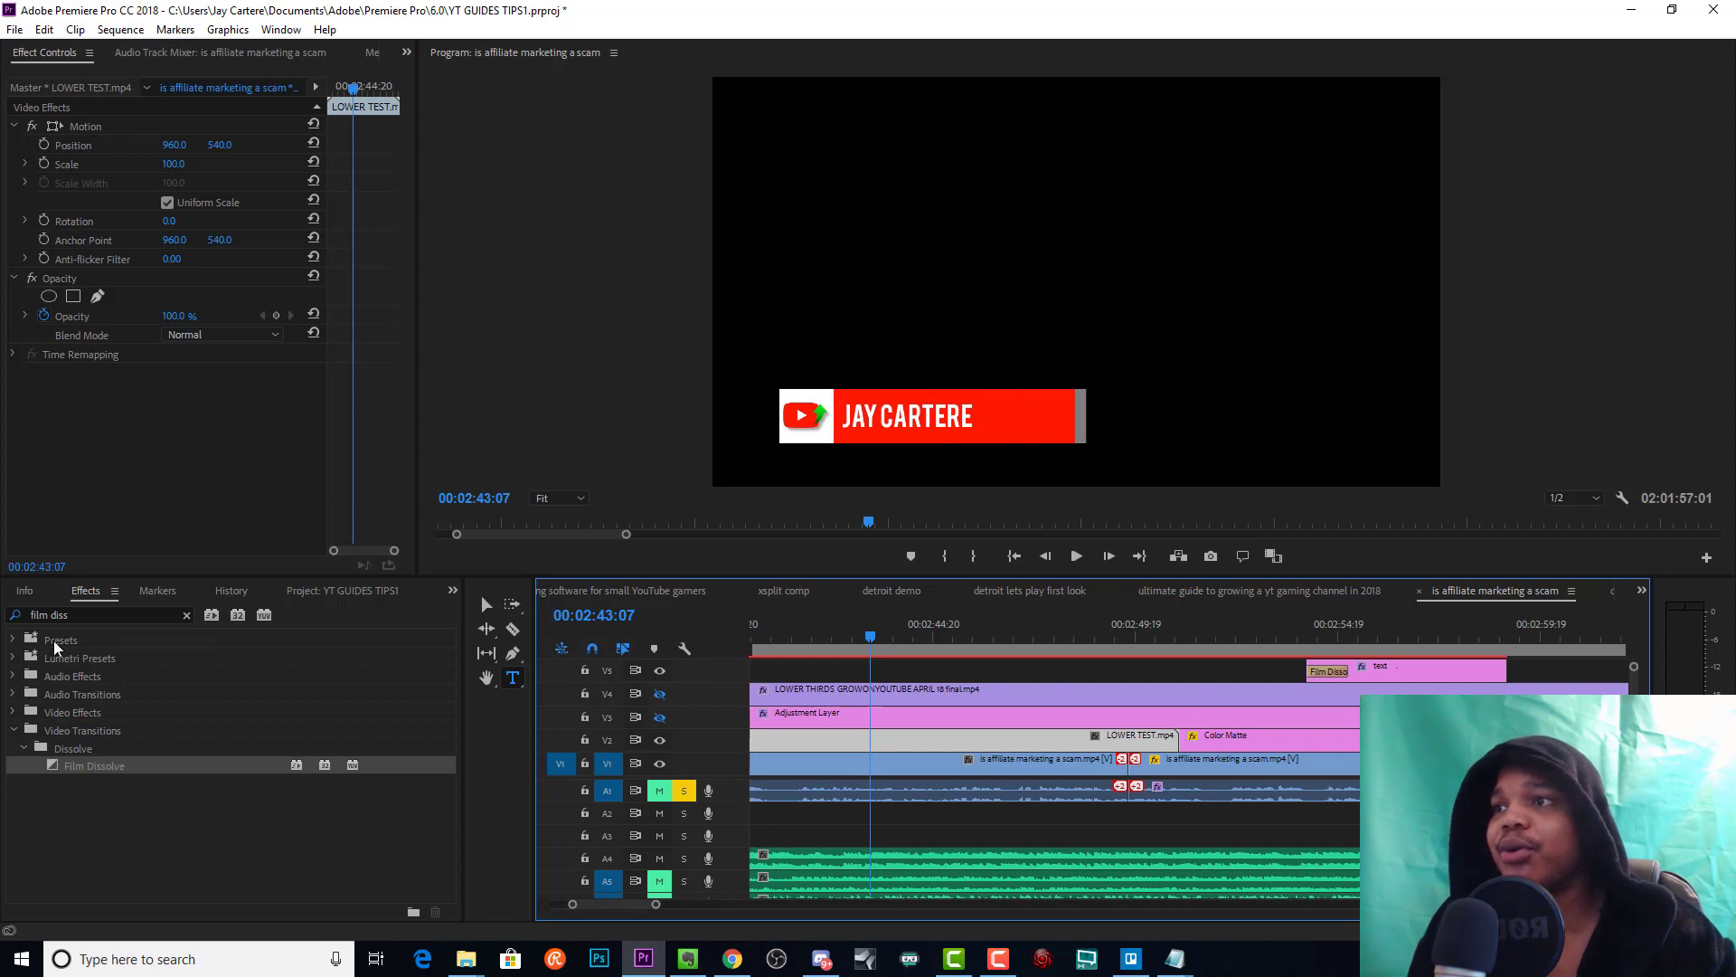
Search the effects for 'KEY' and apply Color Key to the LOWER TEST clip
left_click(78, 614)
type("K")
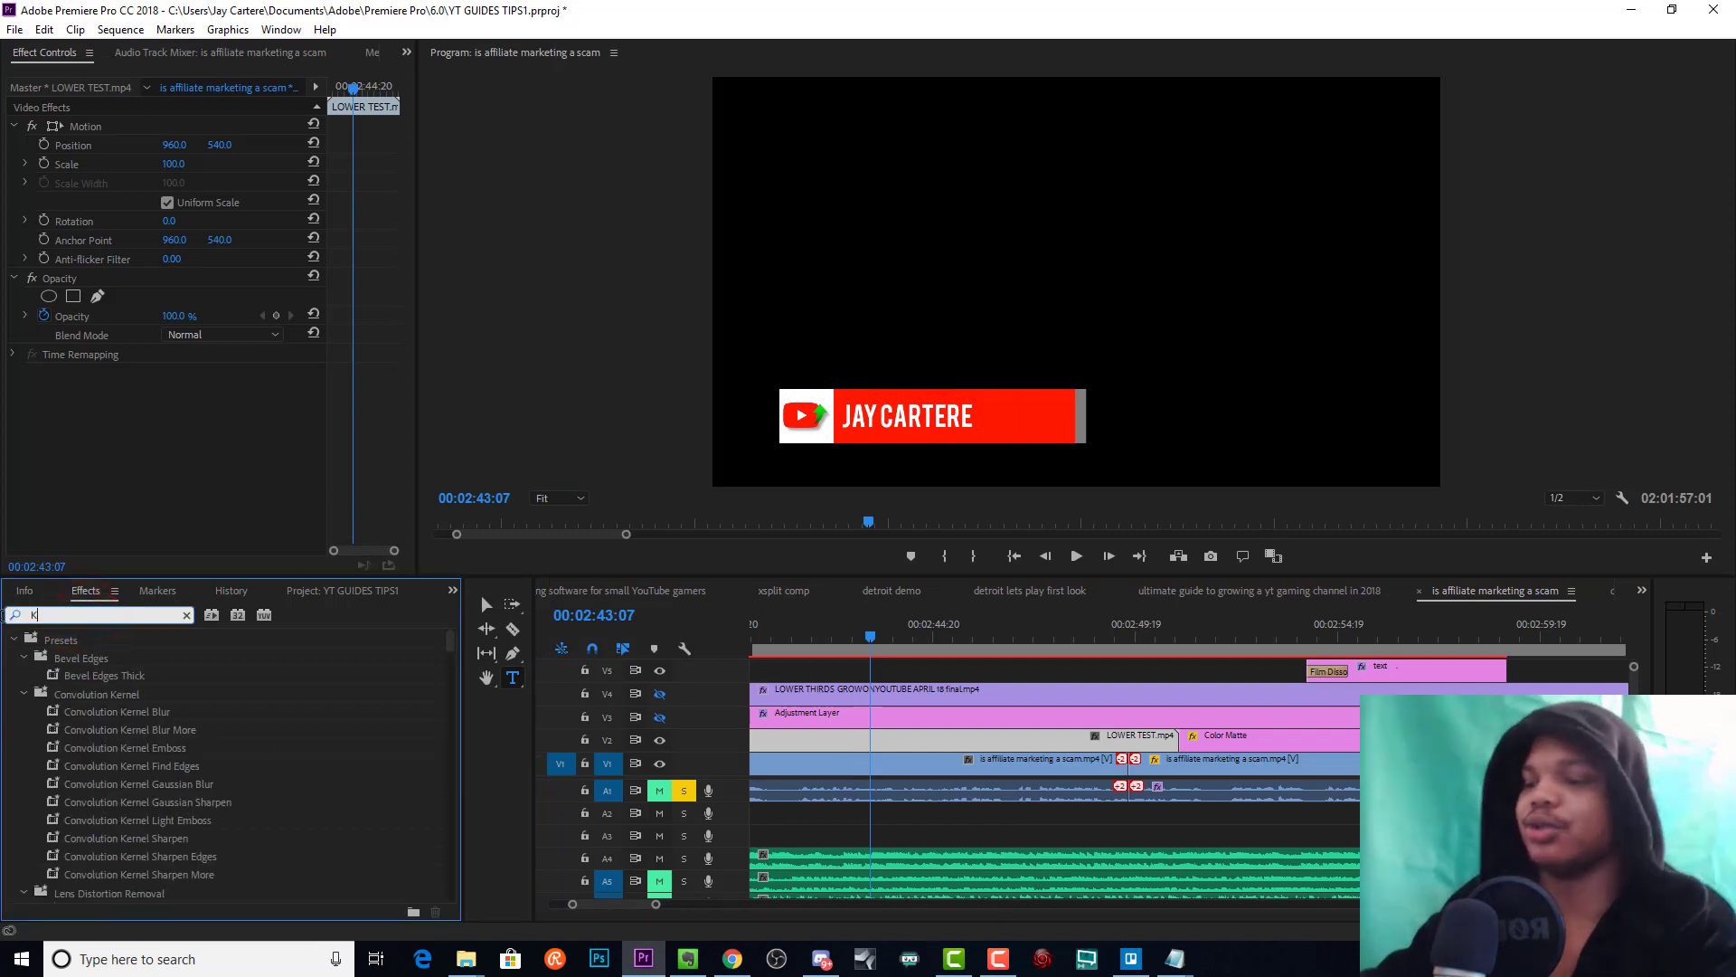
type("EY")
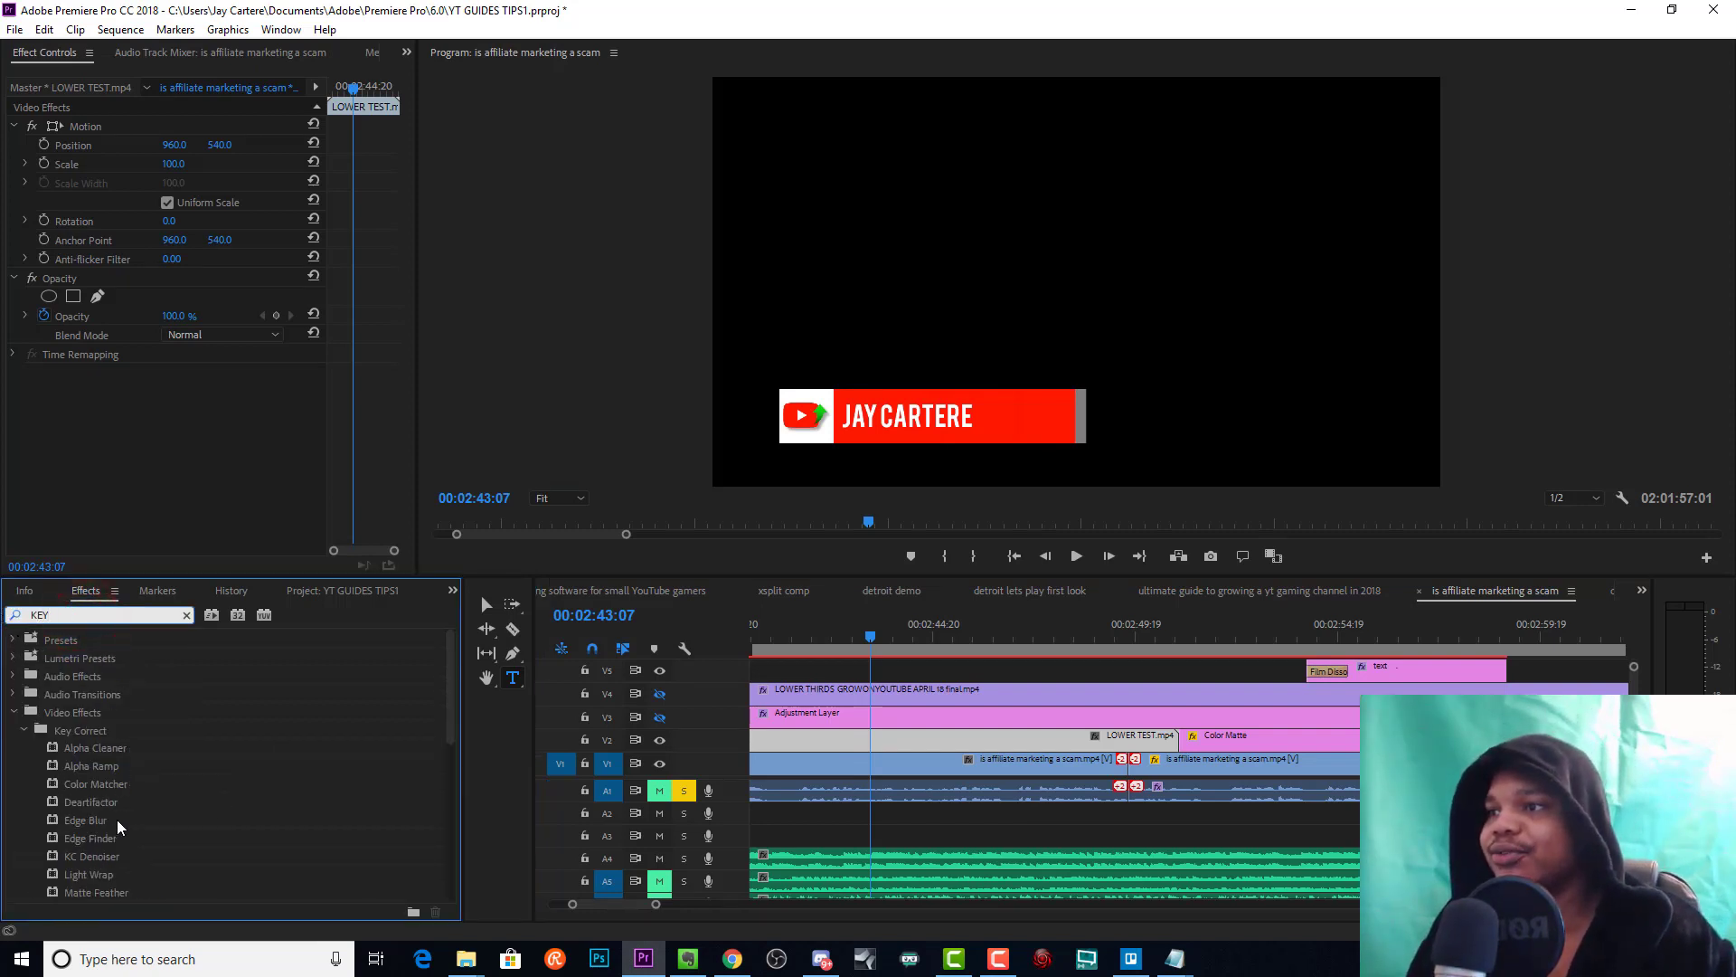
scroll(117, 818, "down", 1)
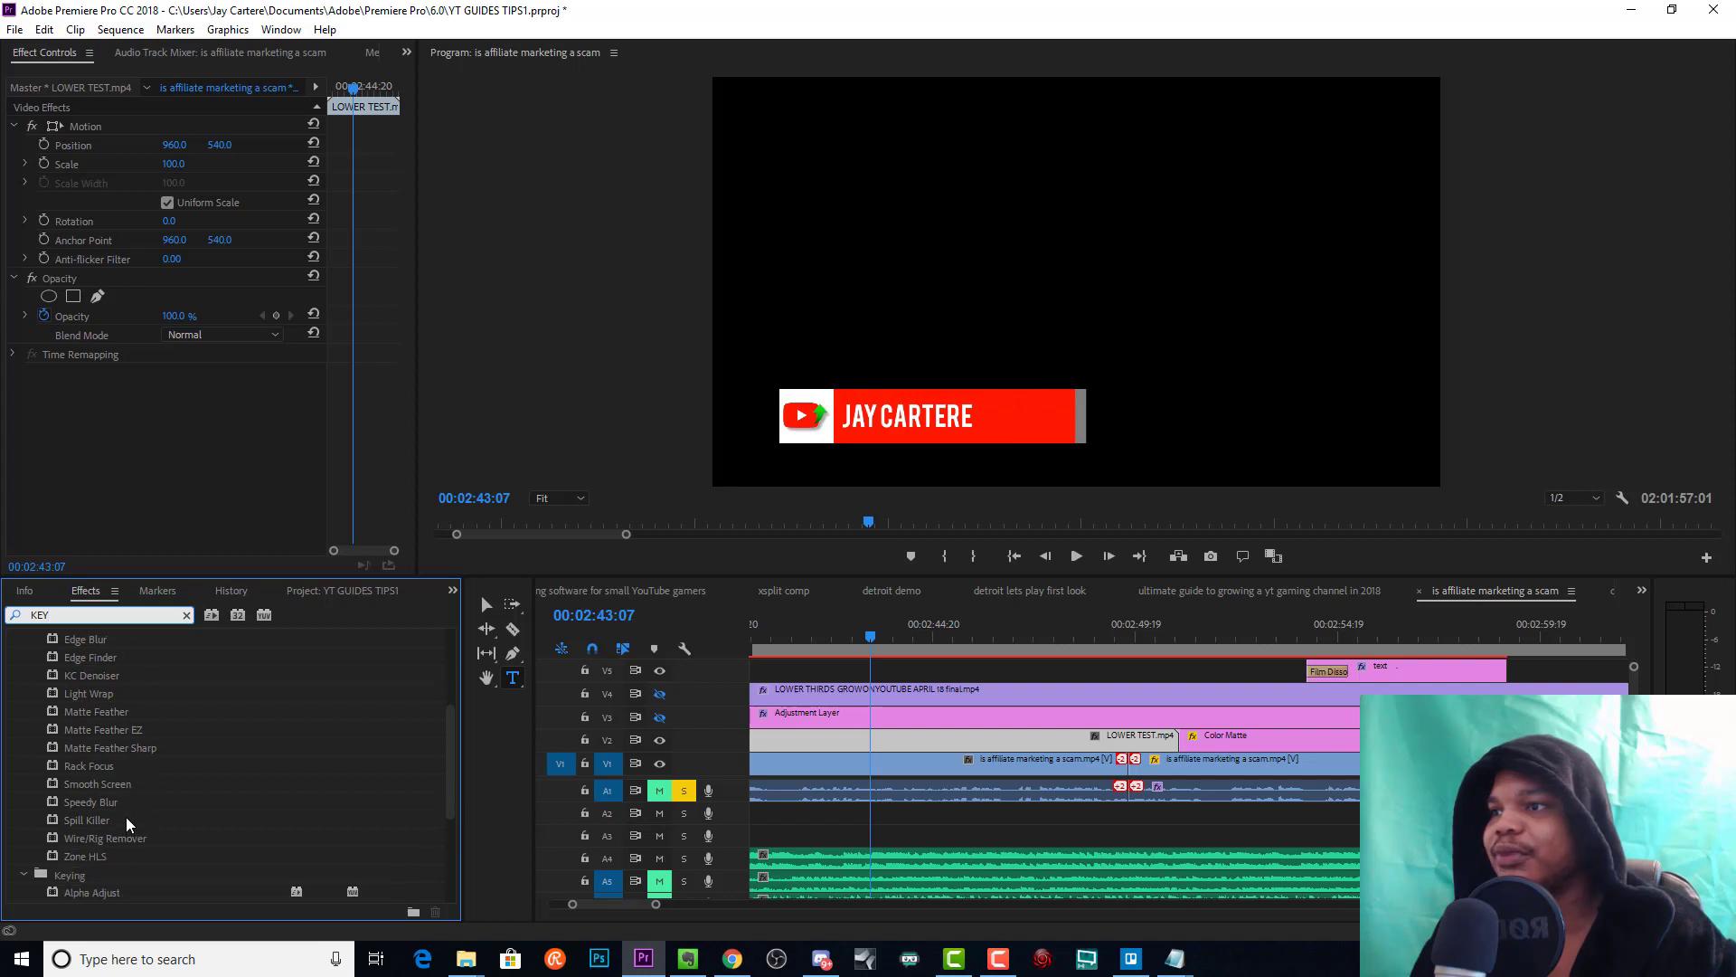
scroll(127, 817, "up", 2)
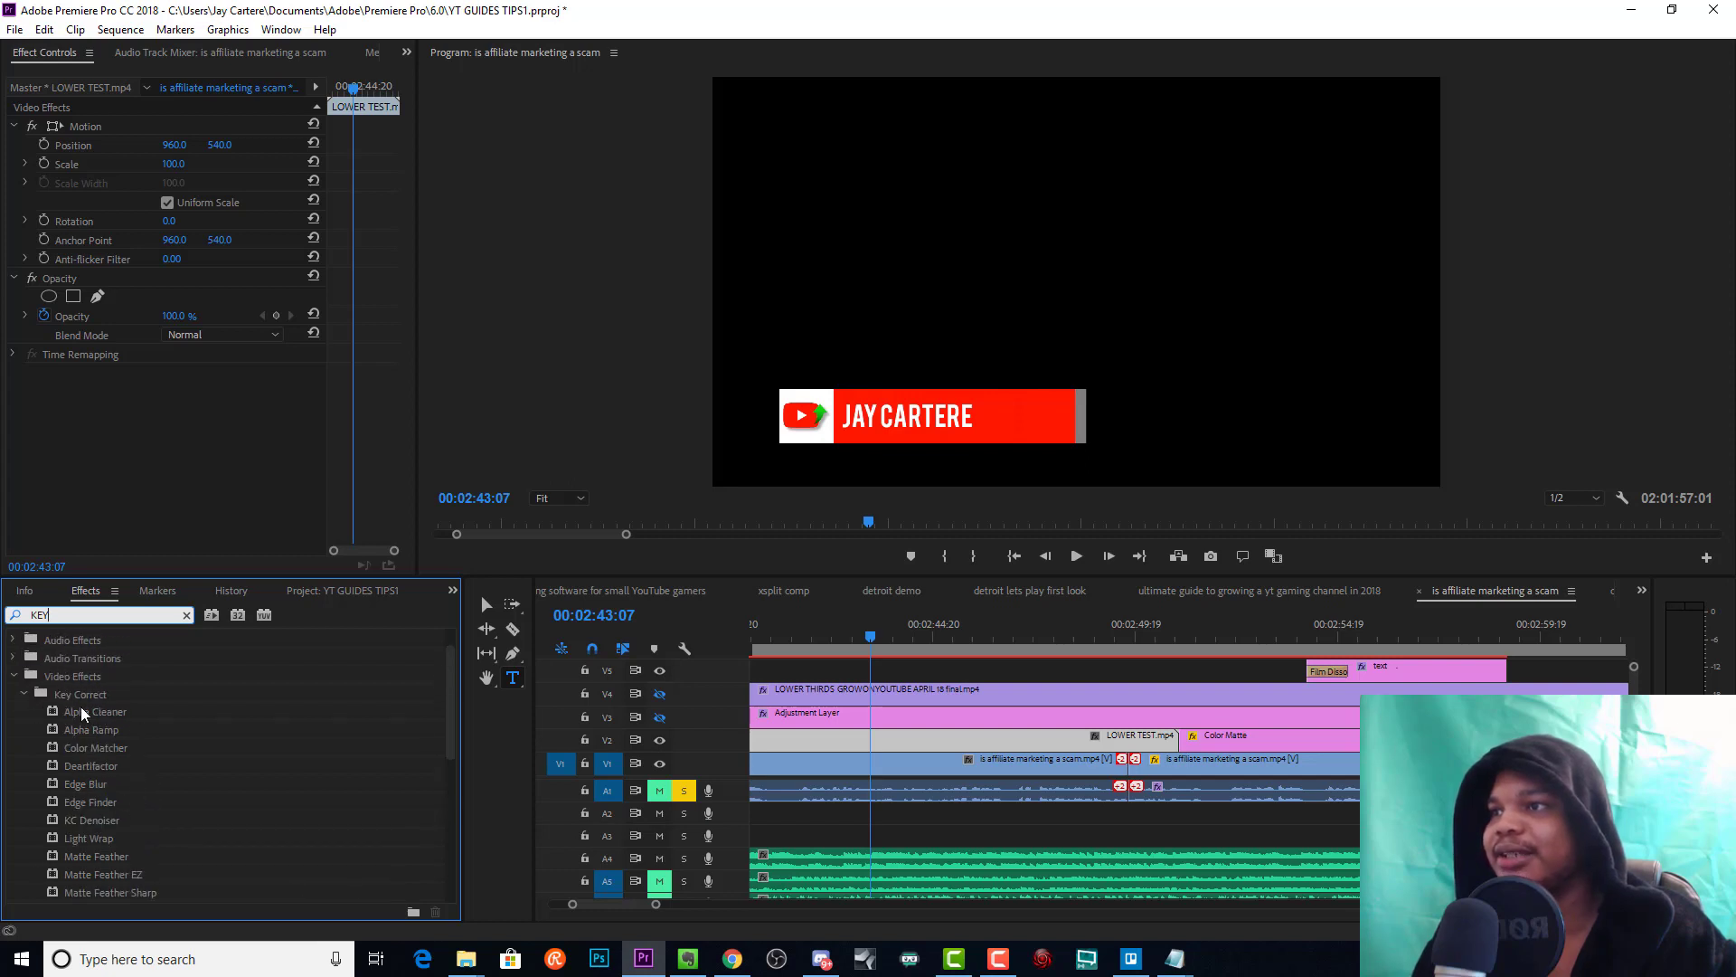
scroll(100, 719, "down", 1)
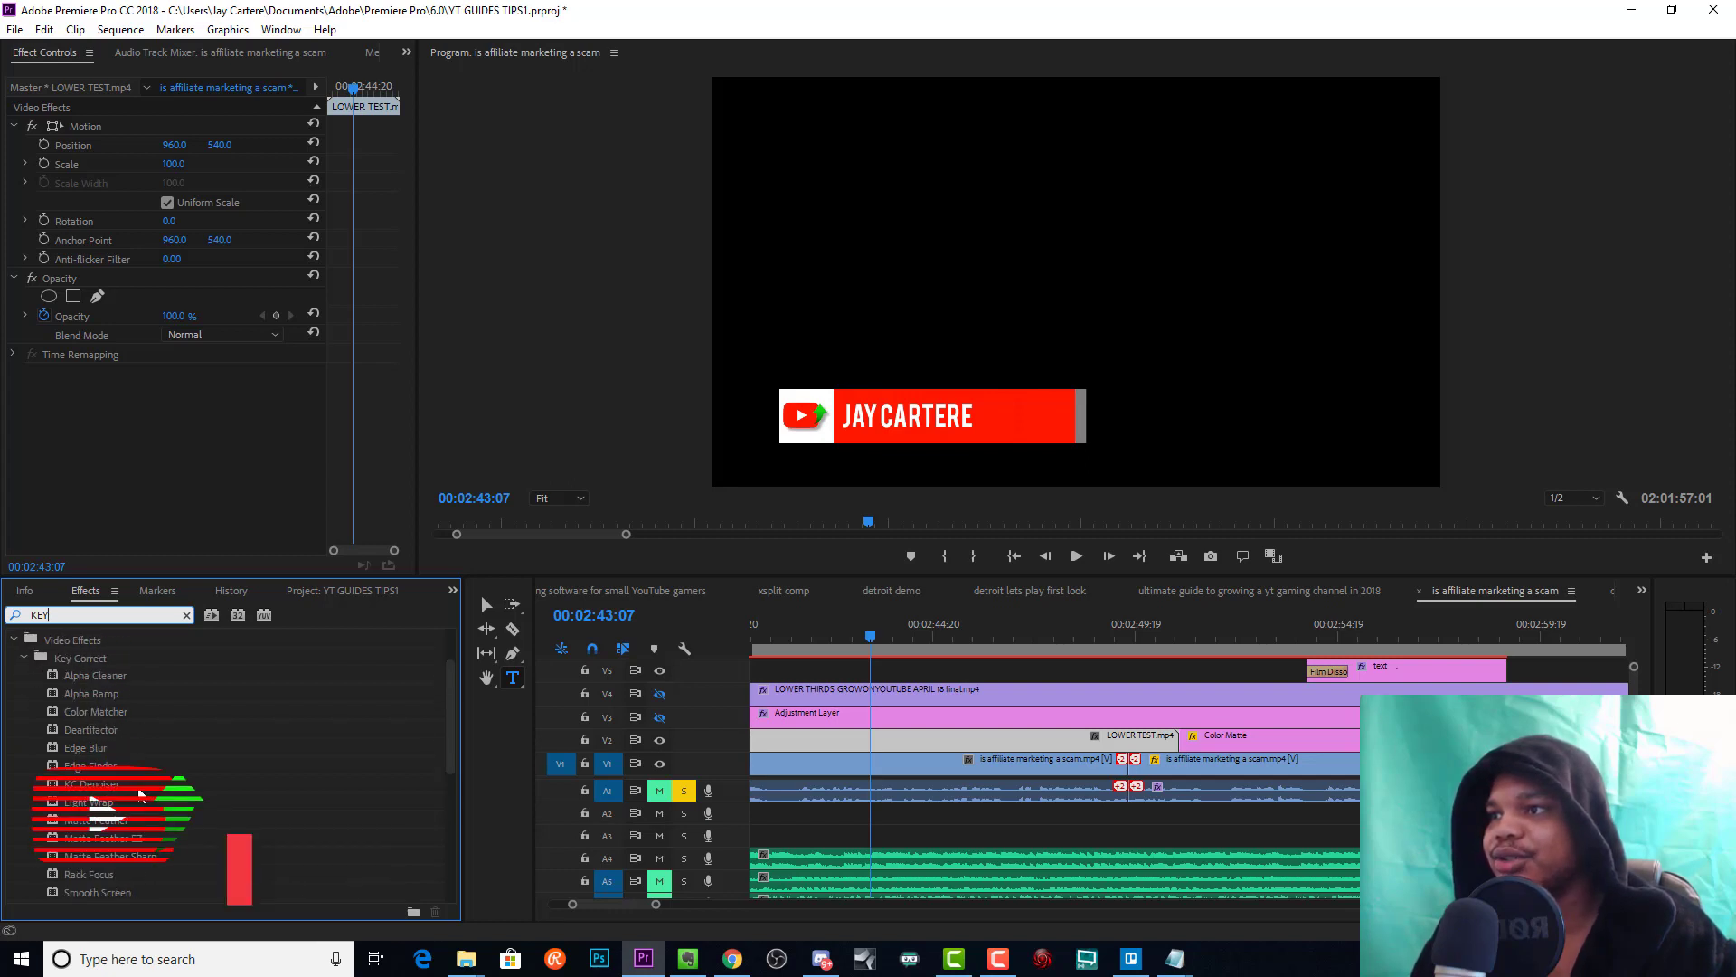
scroll(140, 794, "down", 4)
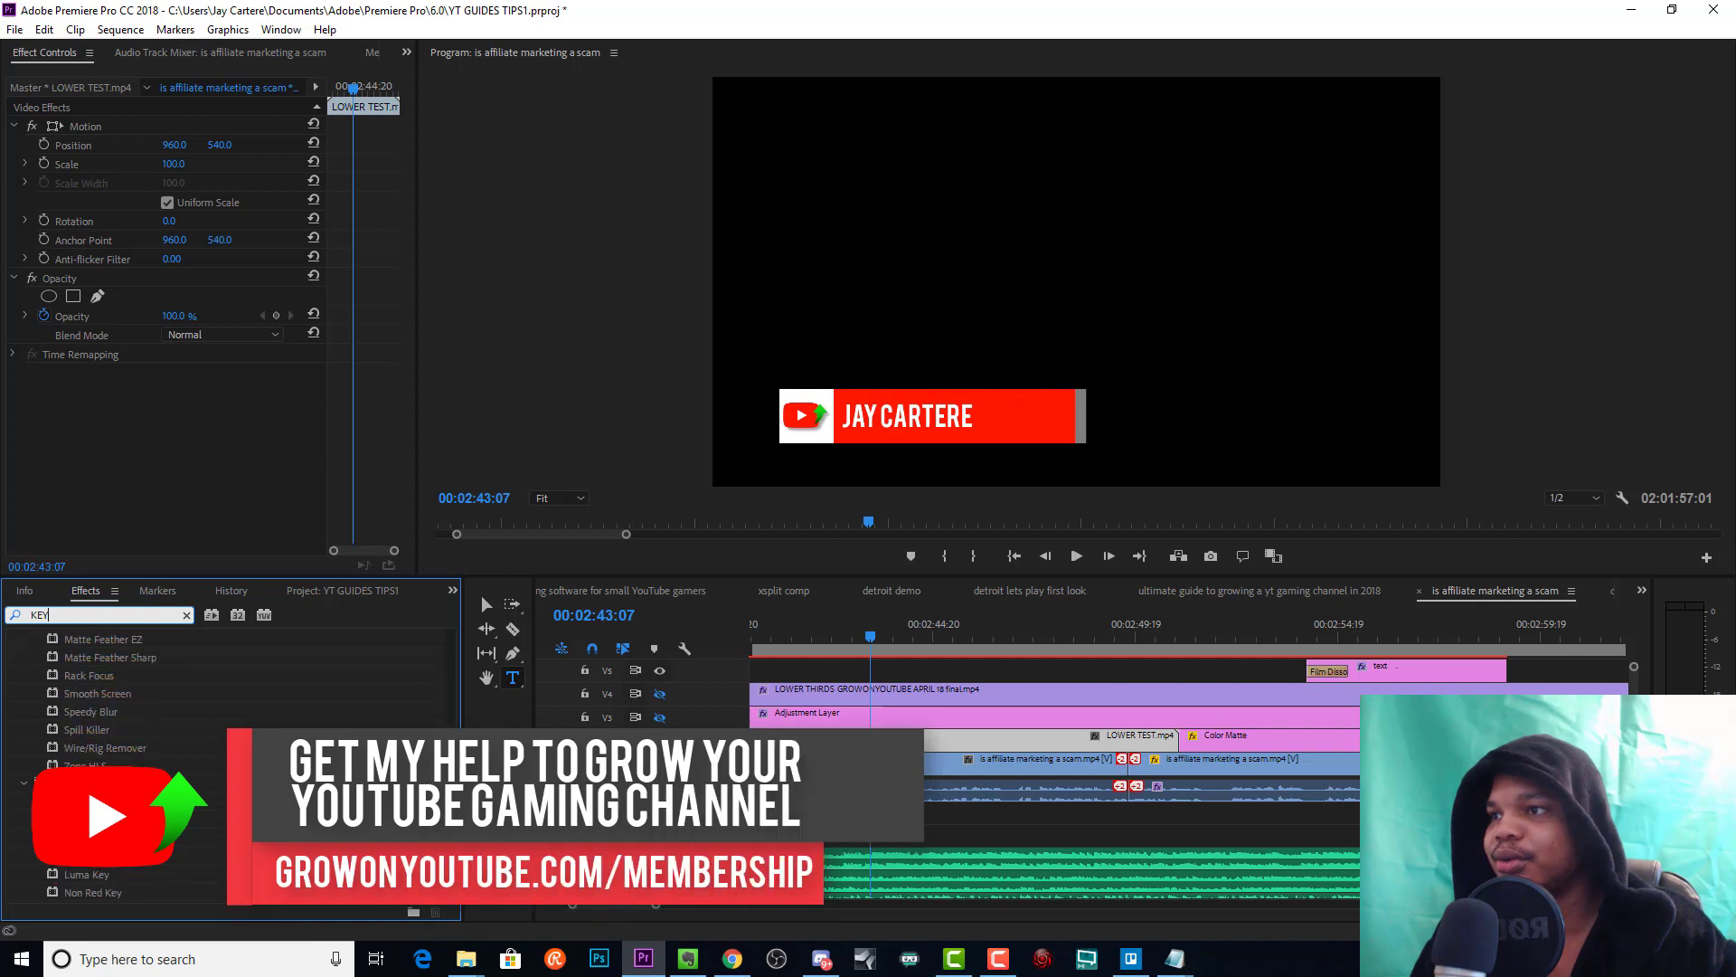
left_click(85, 819)
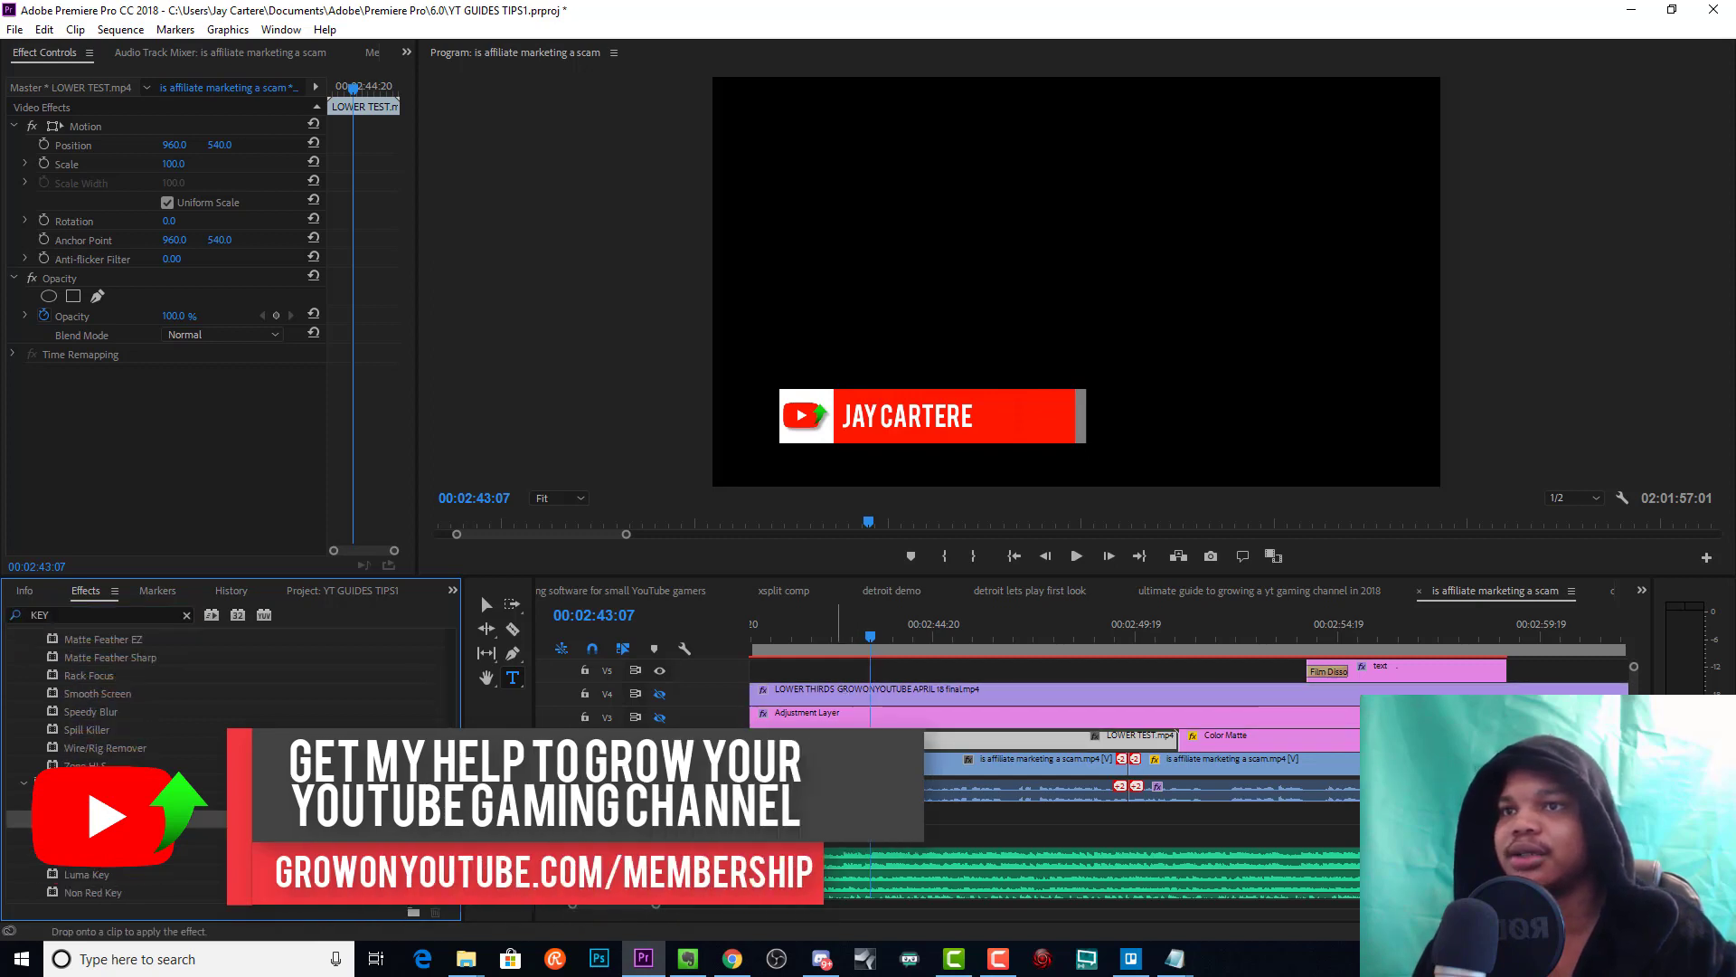
left_click_drag(86, 819, 160, 415)
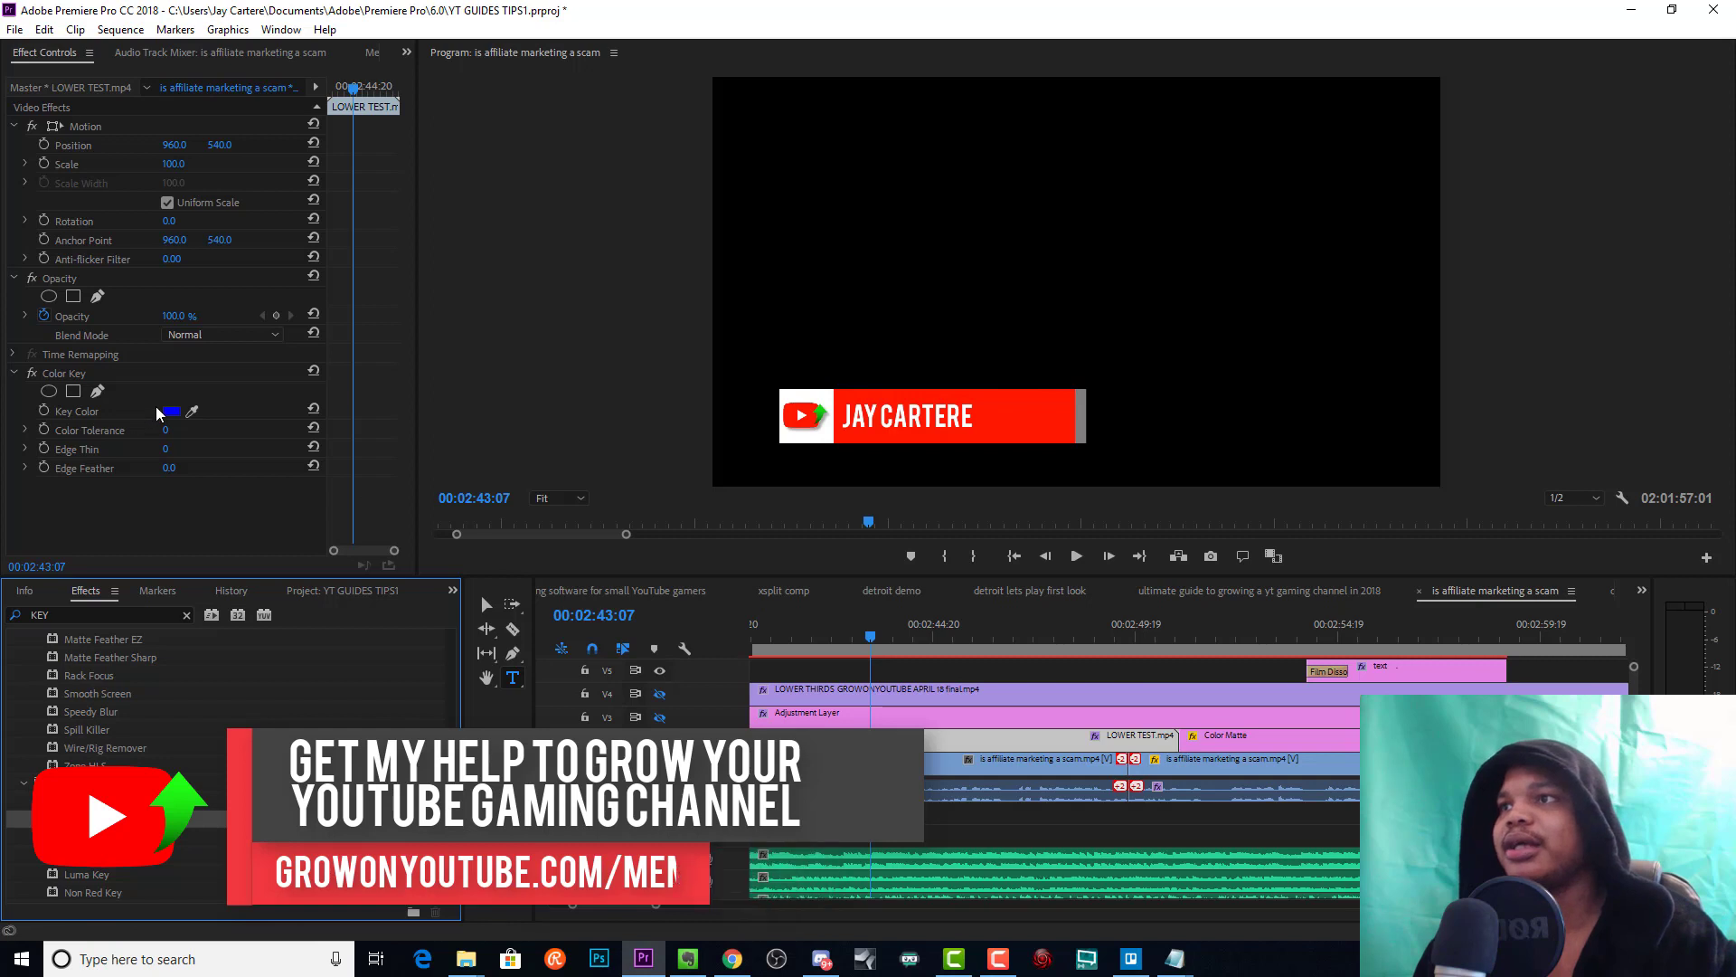
Set black as the key colour, raise Color Tolerance to 47, and scrub to check
left_click(192, 409)
left_click(1027, 221)
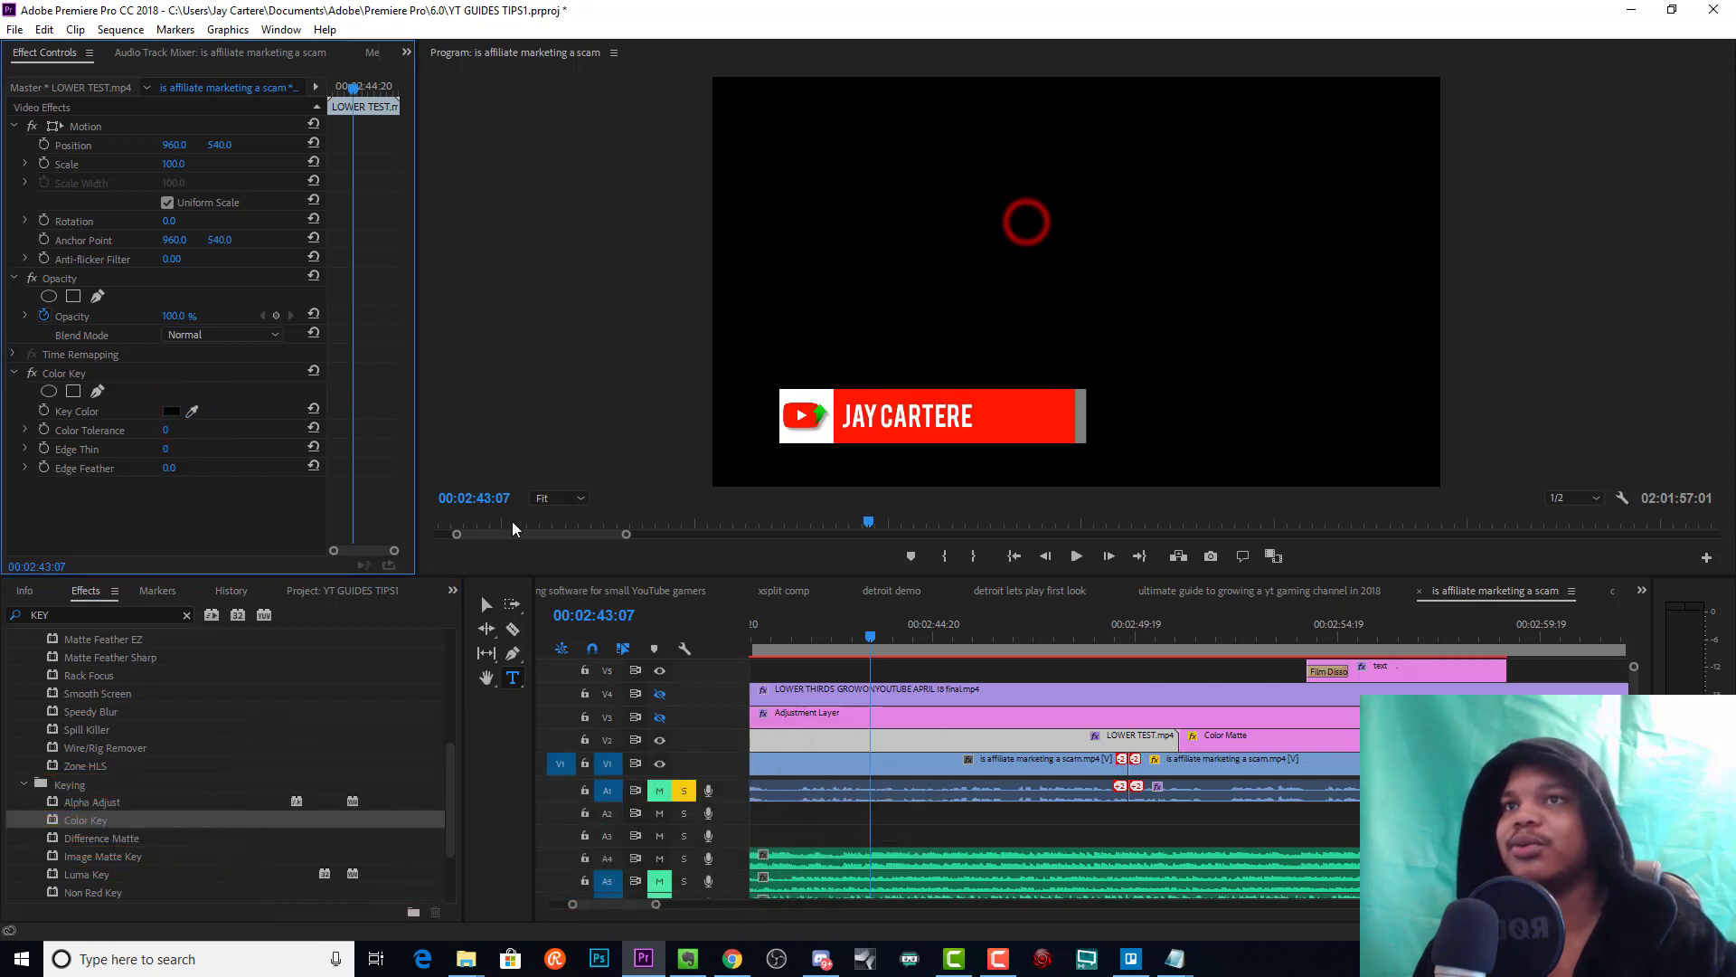
left_click(164, 429)
left_click_drag(164, 430, 199, 429)
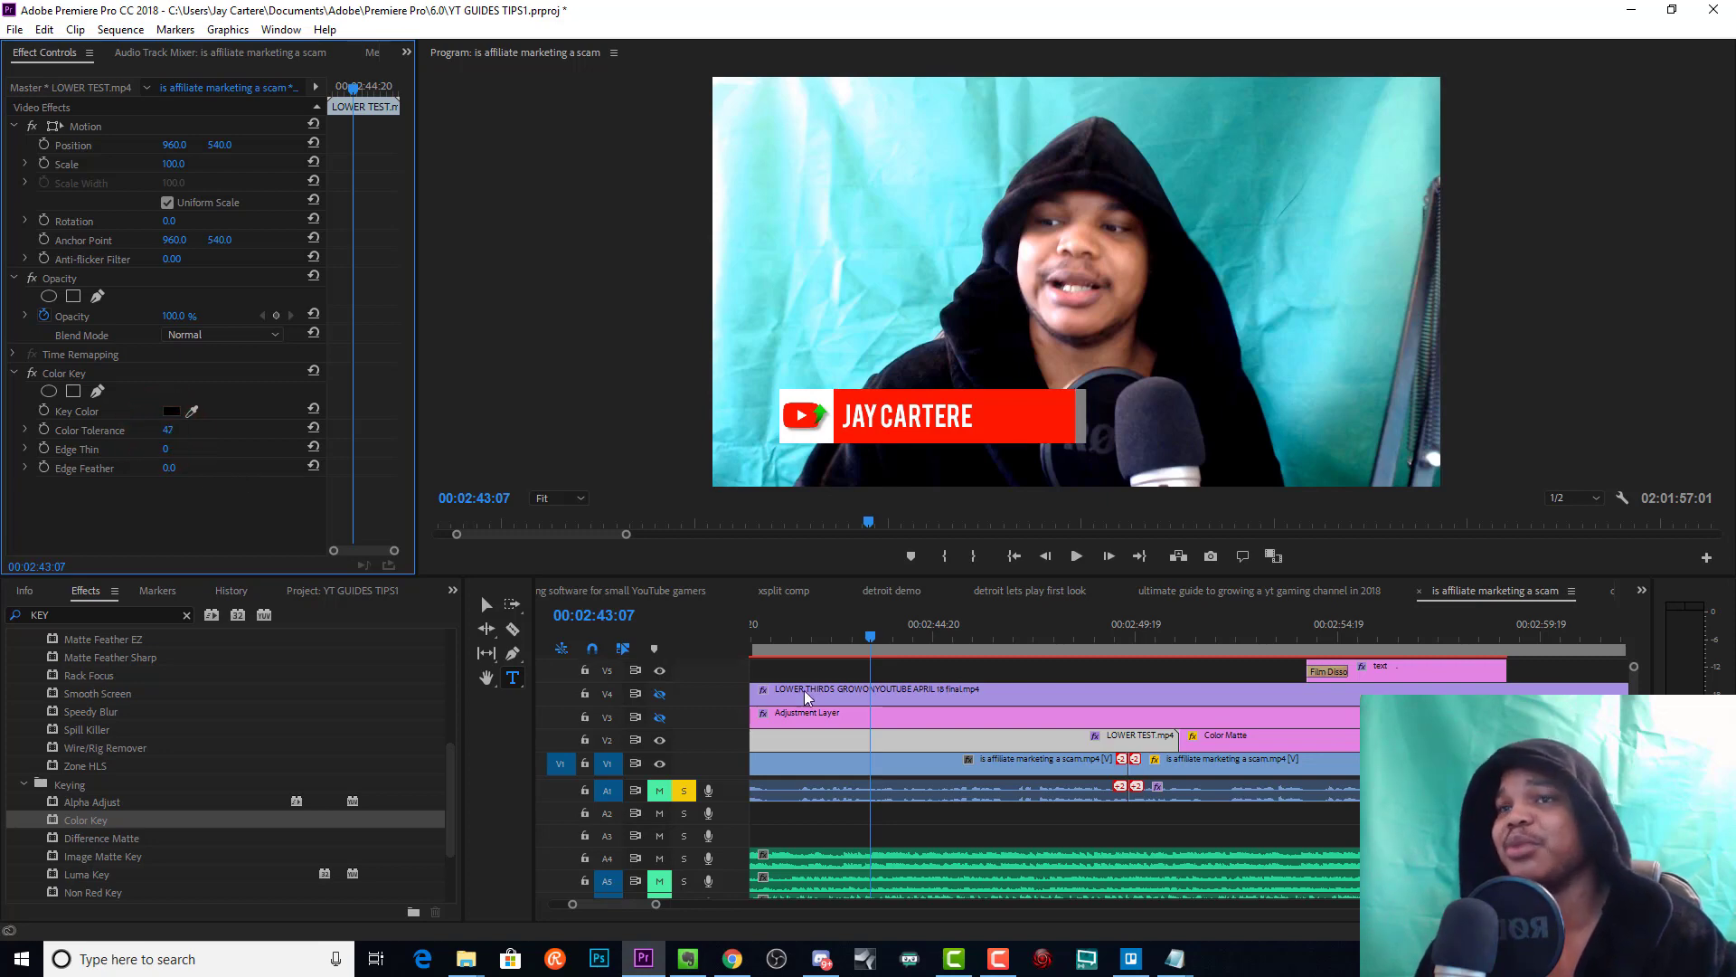
left_click(868, 634)
left_click_drag(850, 643, 1167, 672)
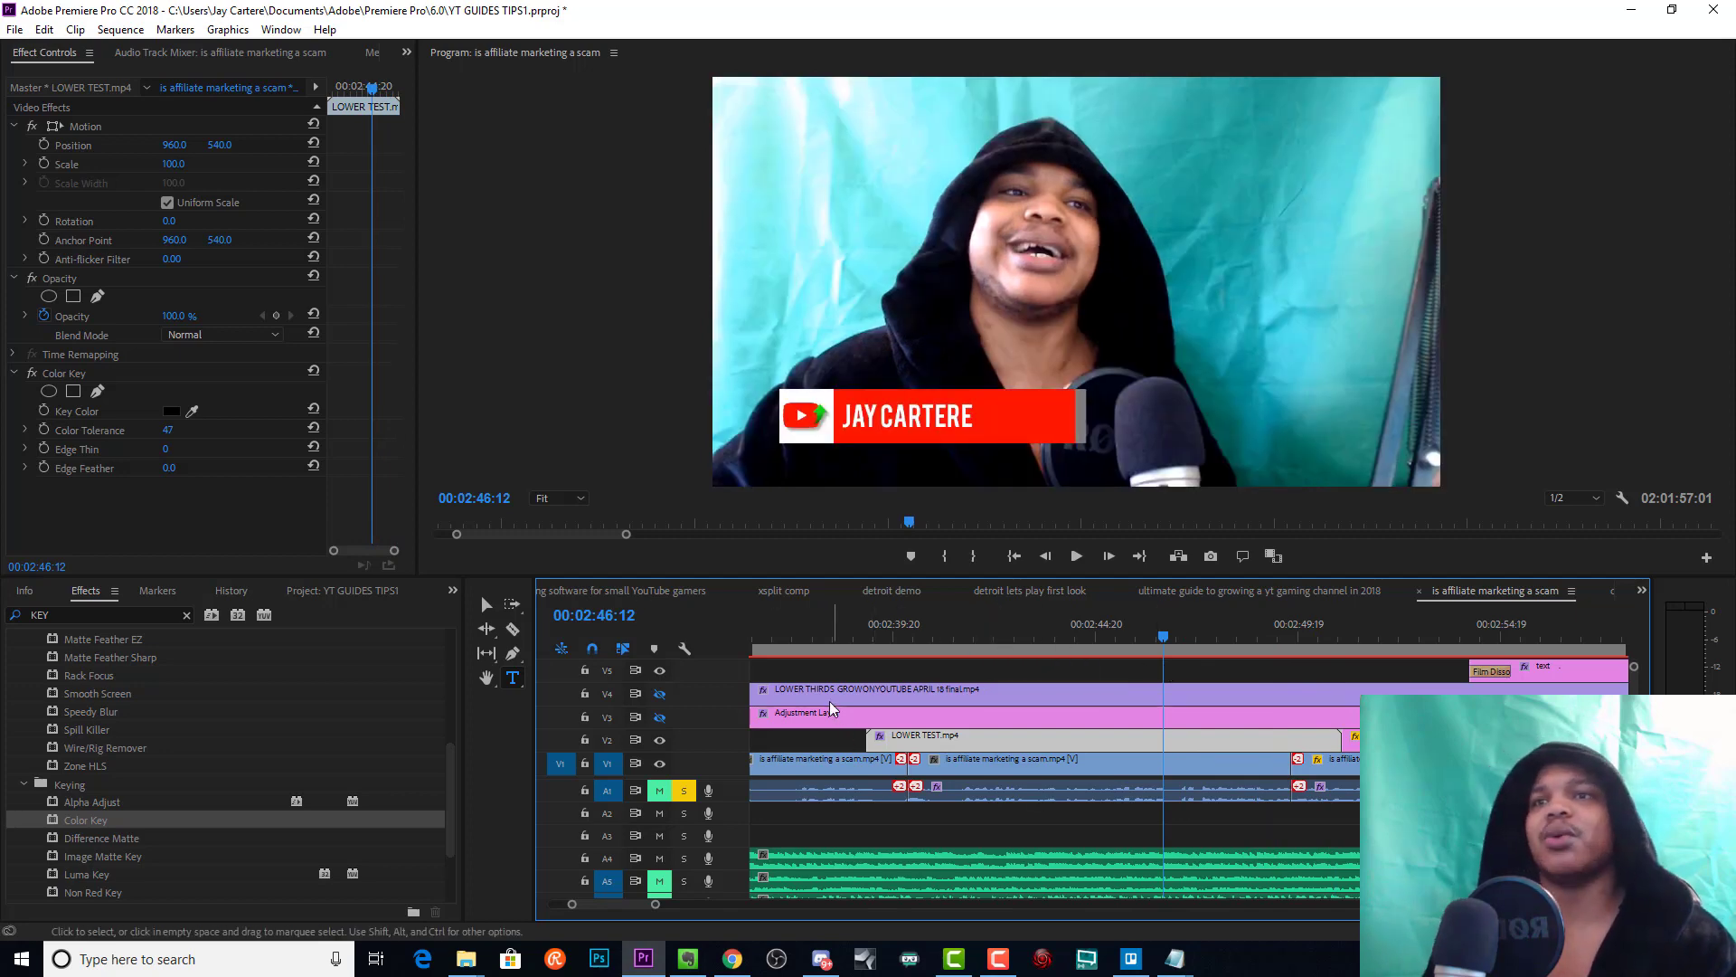
Show track V4, hide webcam track V1, and disable the LOWER THIRDS clip's Color Key
left_click(659, 693)
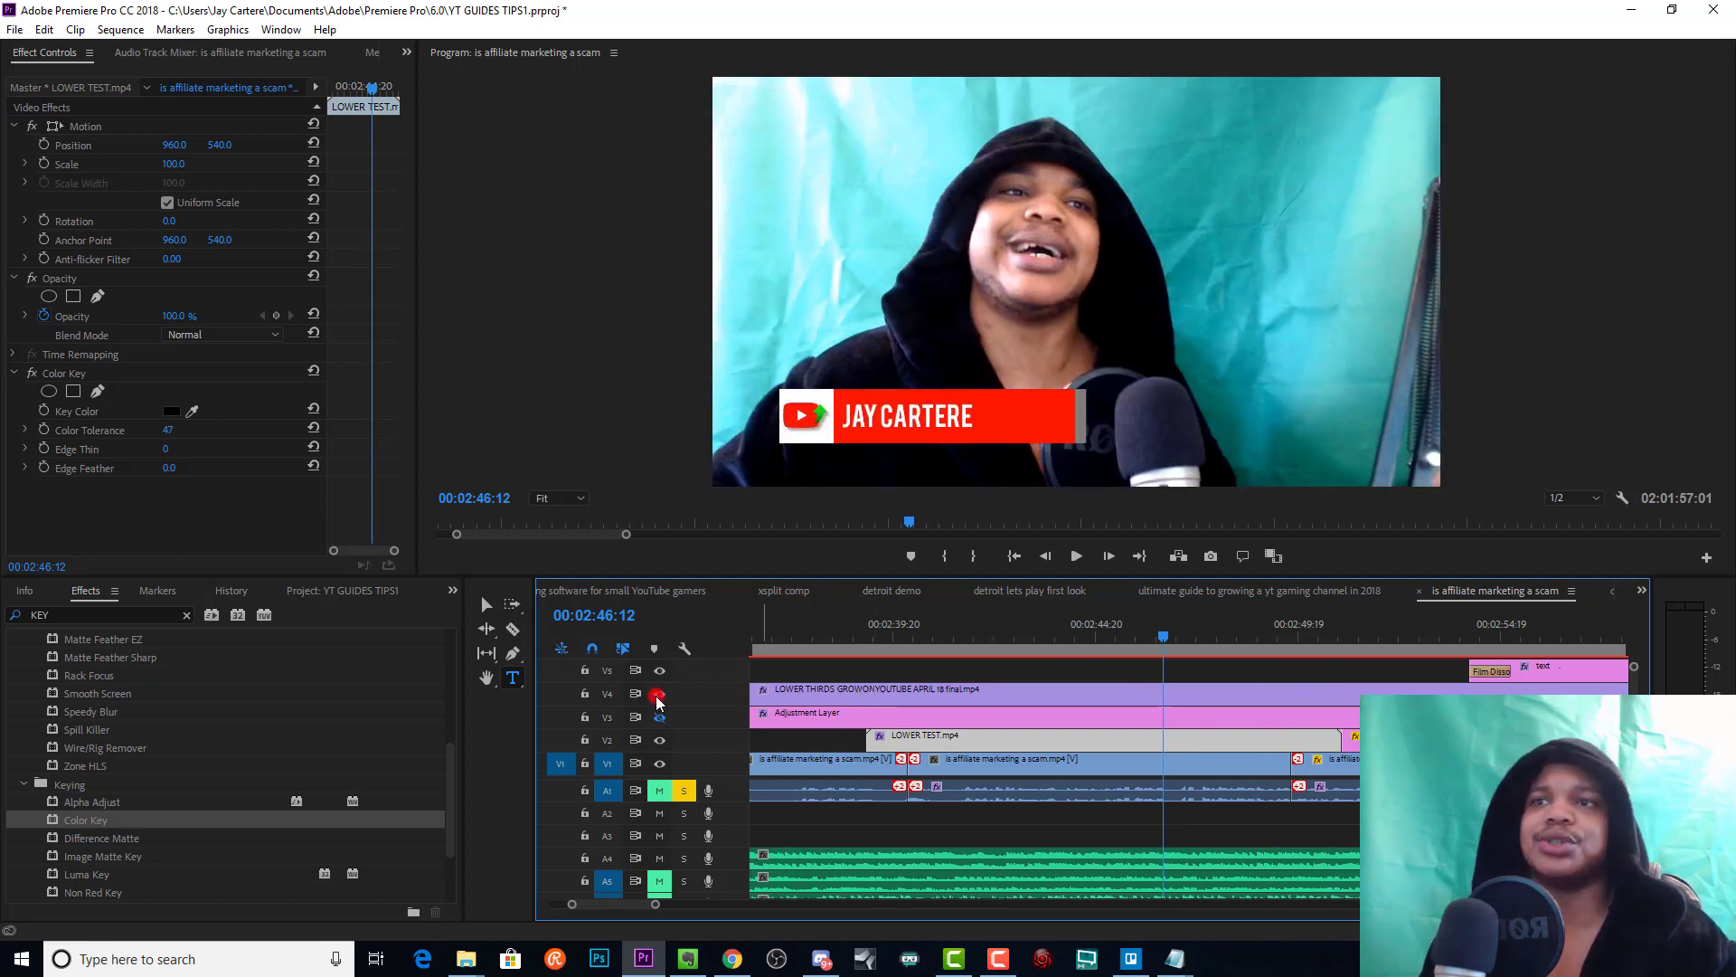
left_click(660, 763)
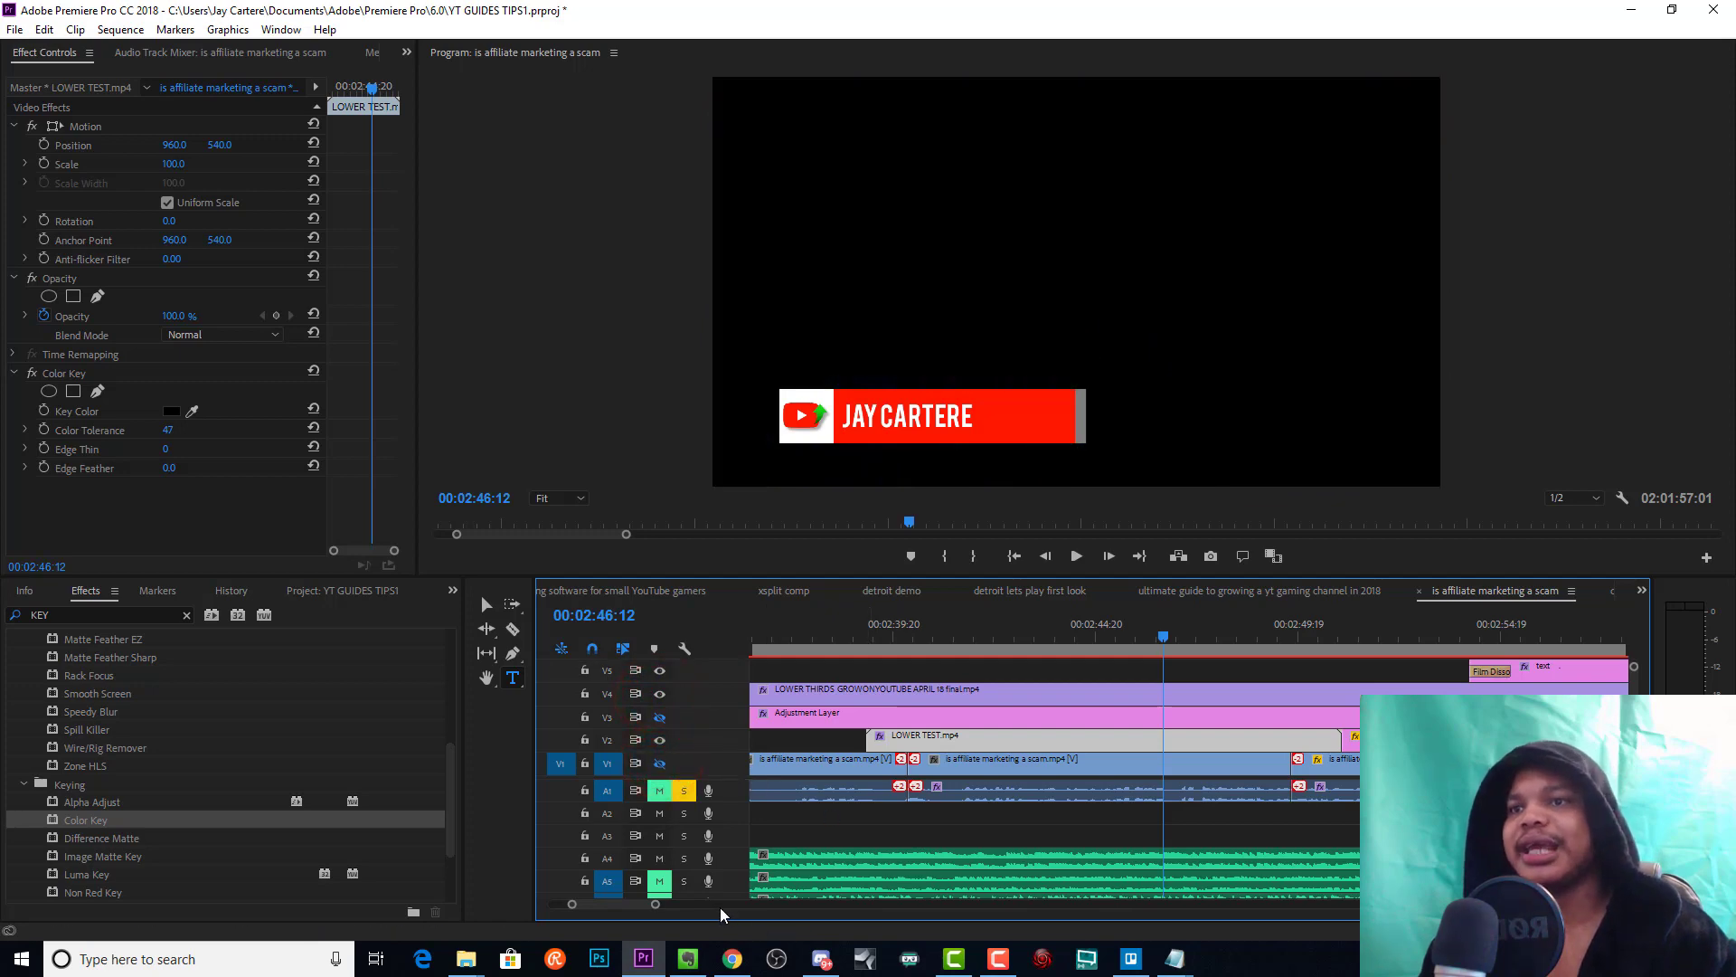
left_click_drag(653, 904, 767, 906)
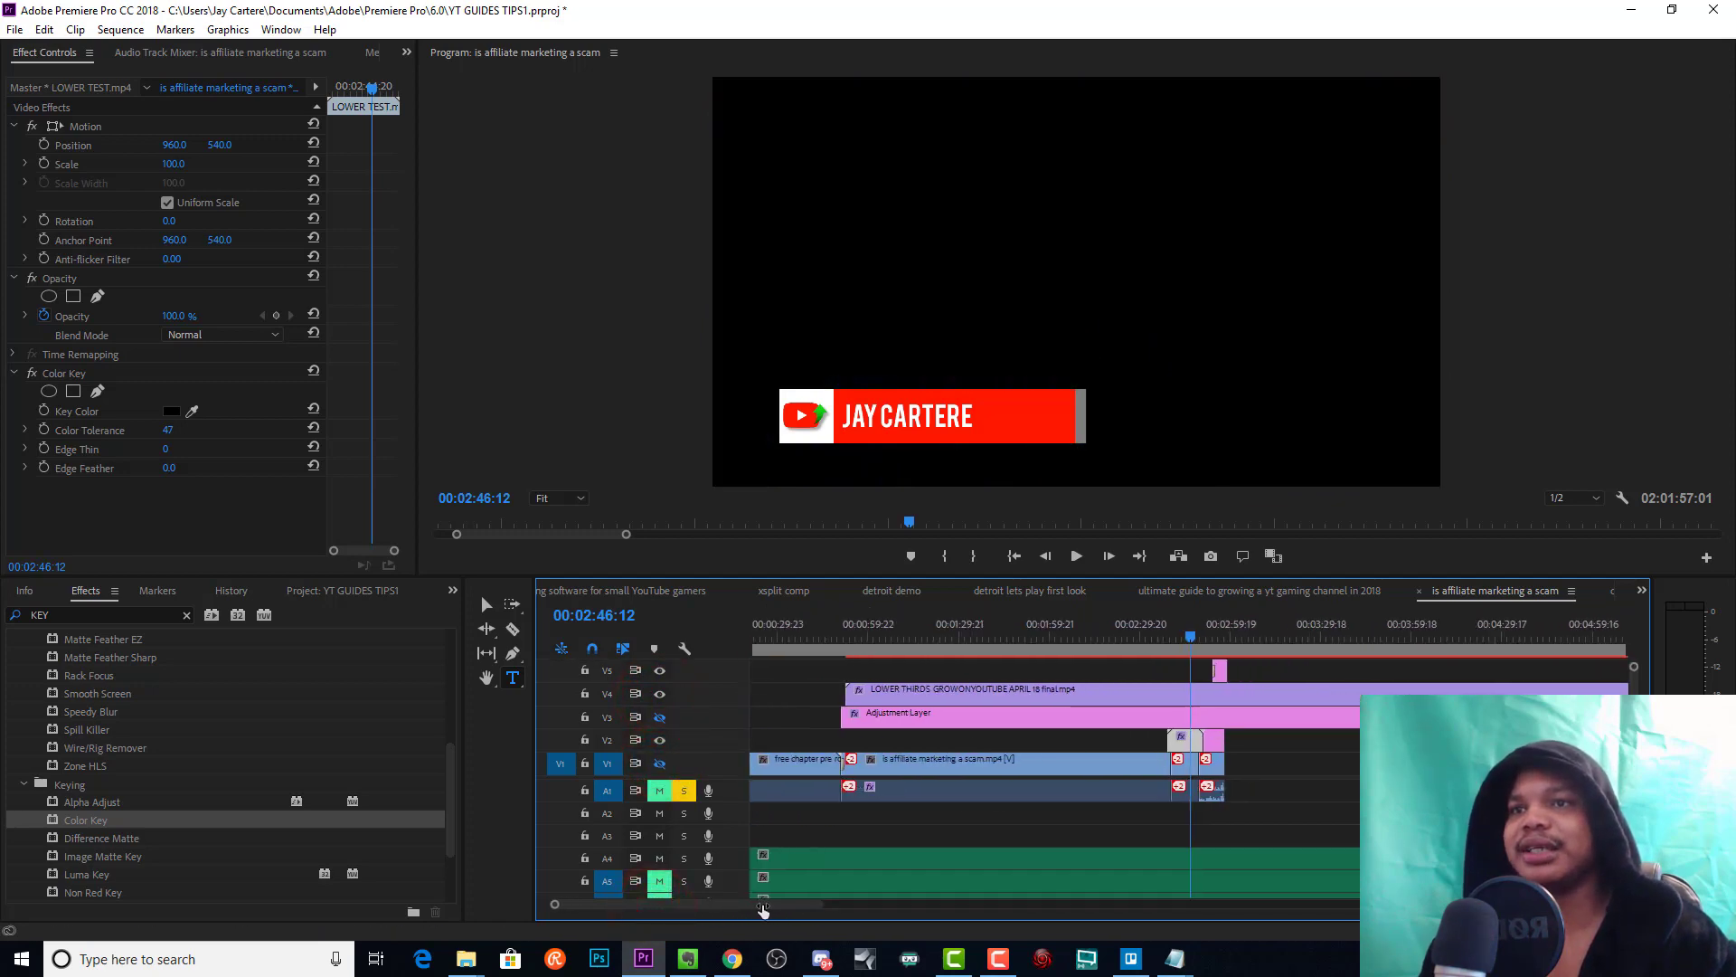
left_click(911, 694)
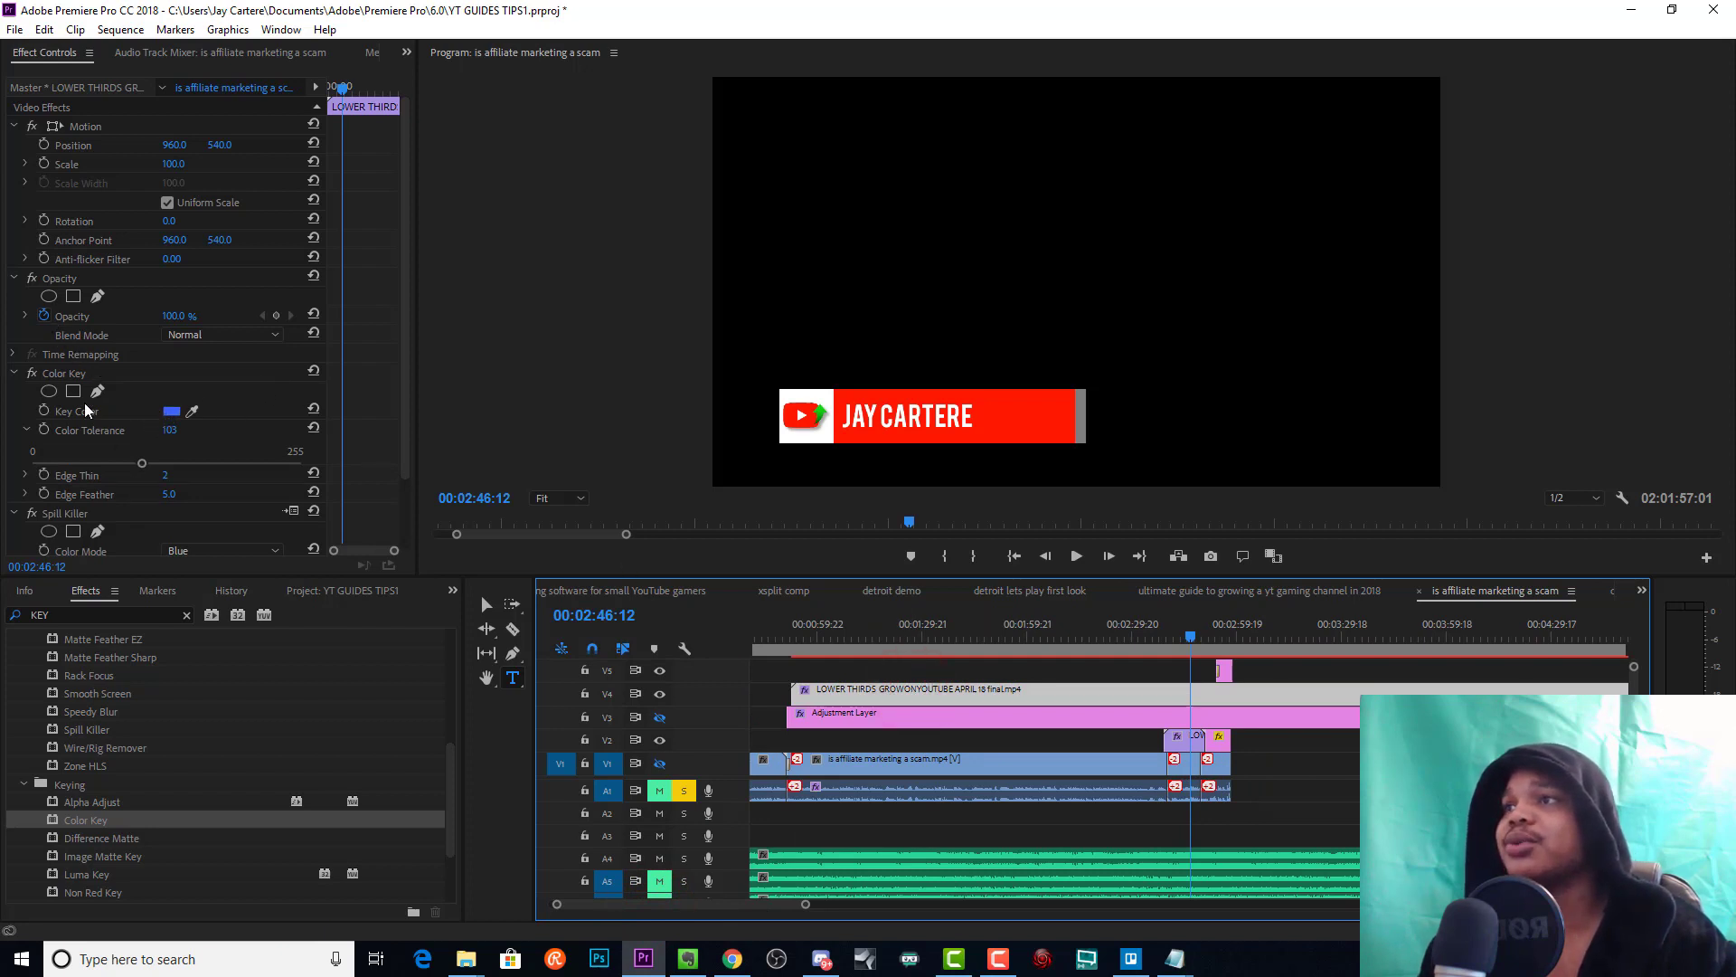
left_click(32, 373)
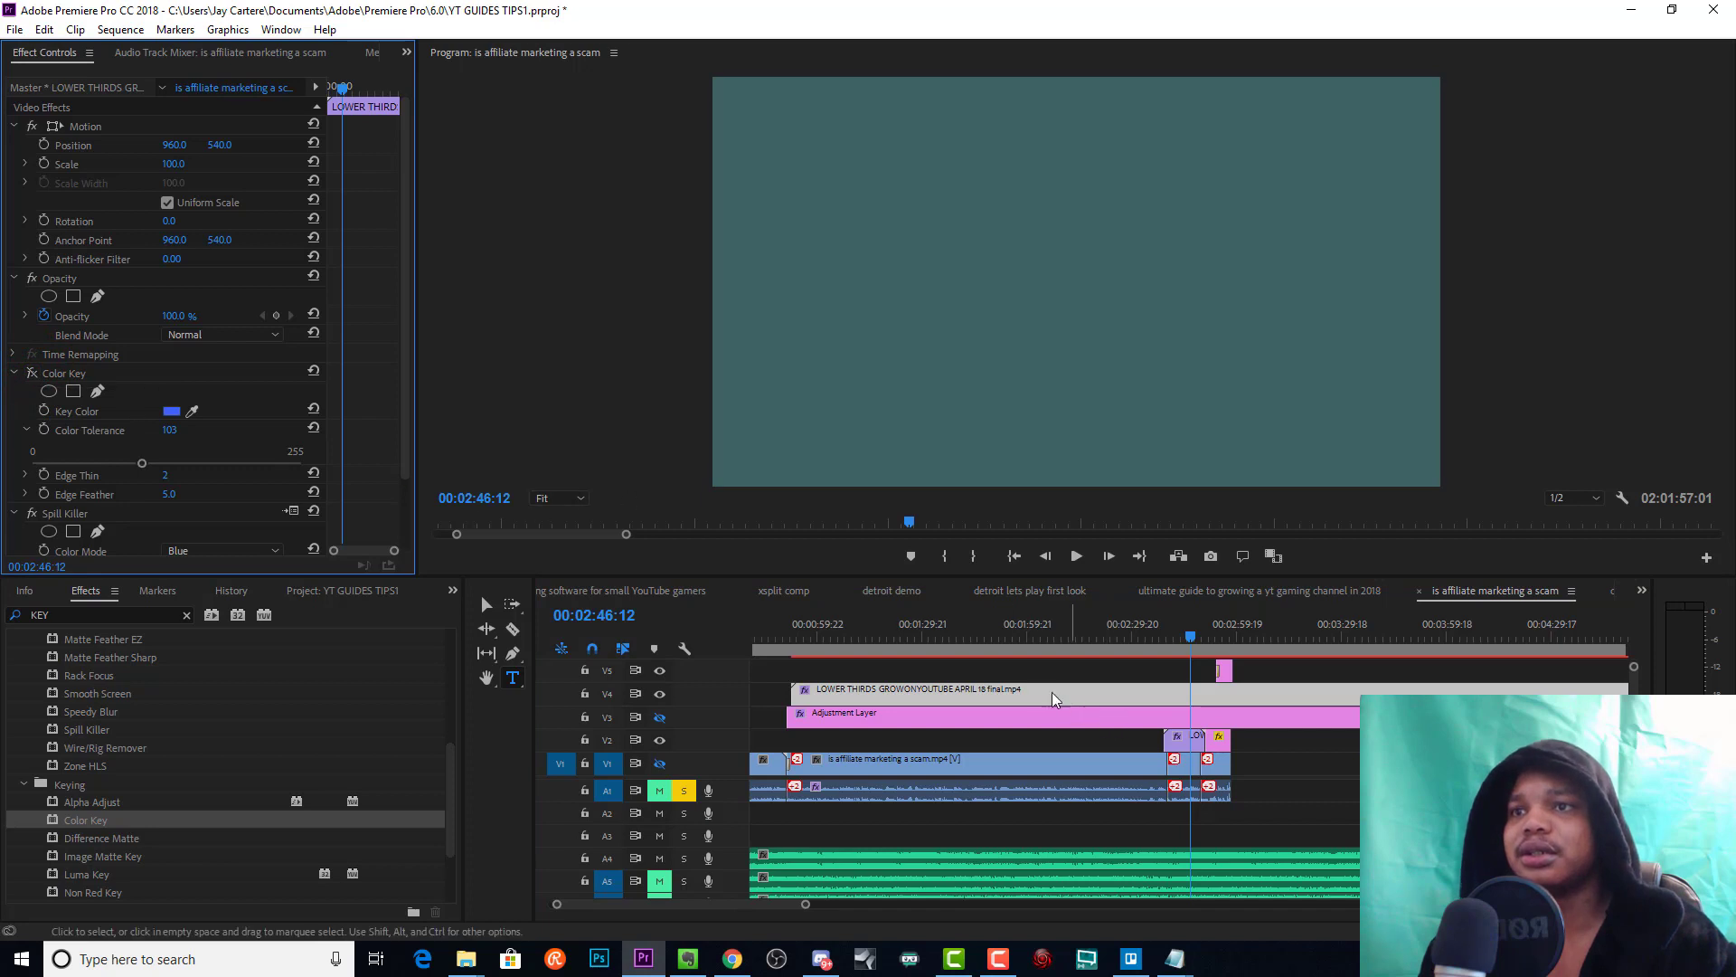
left_click(976, 642)
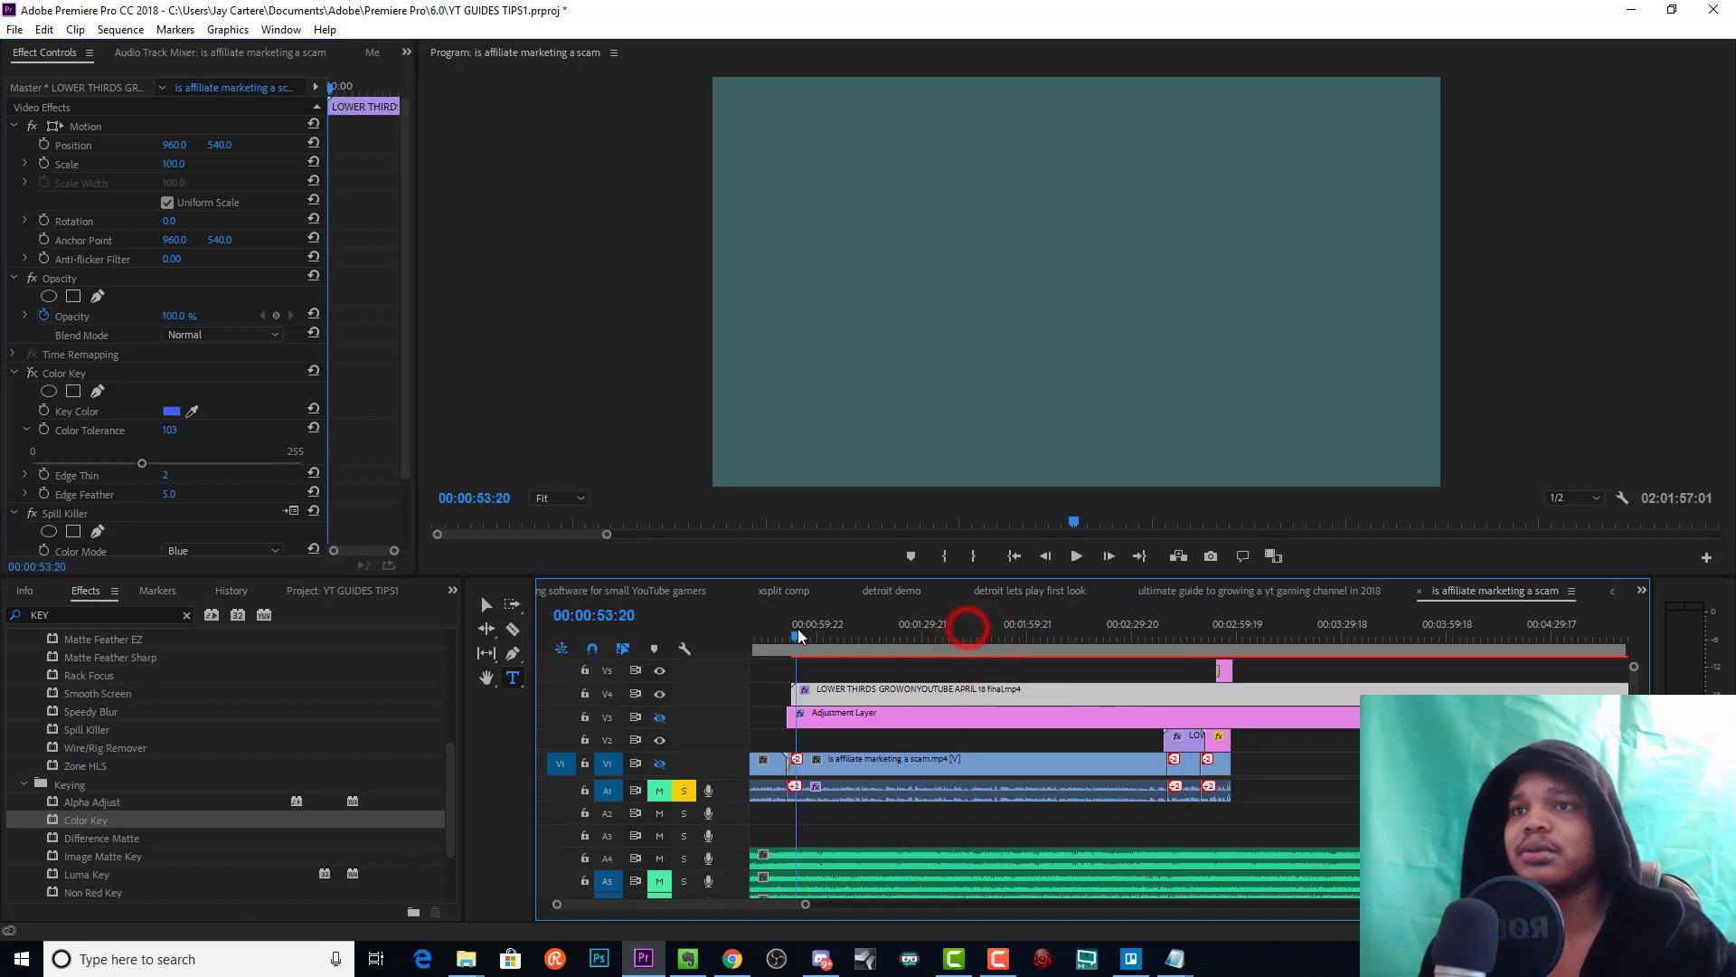
left_click_drag(976, 642, 801, 637)
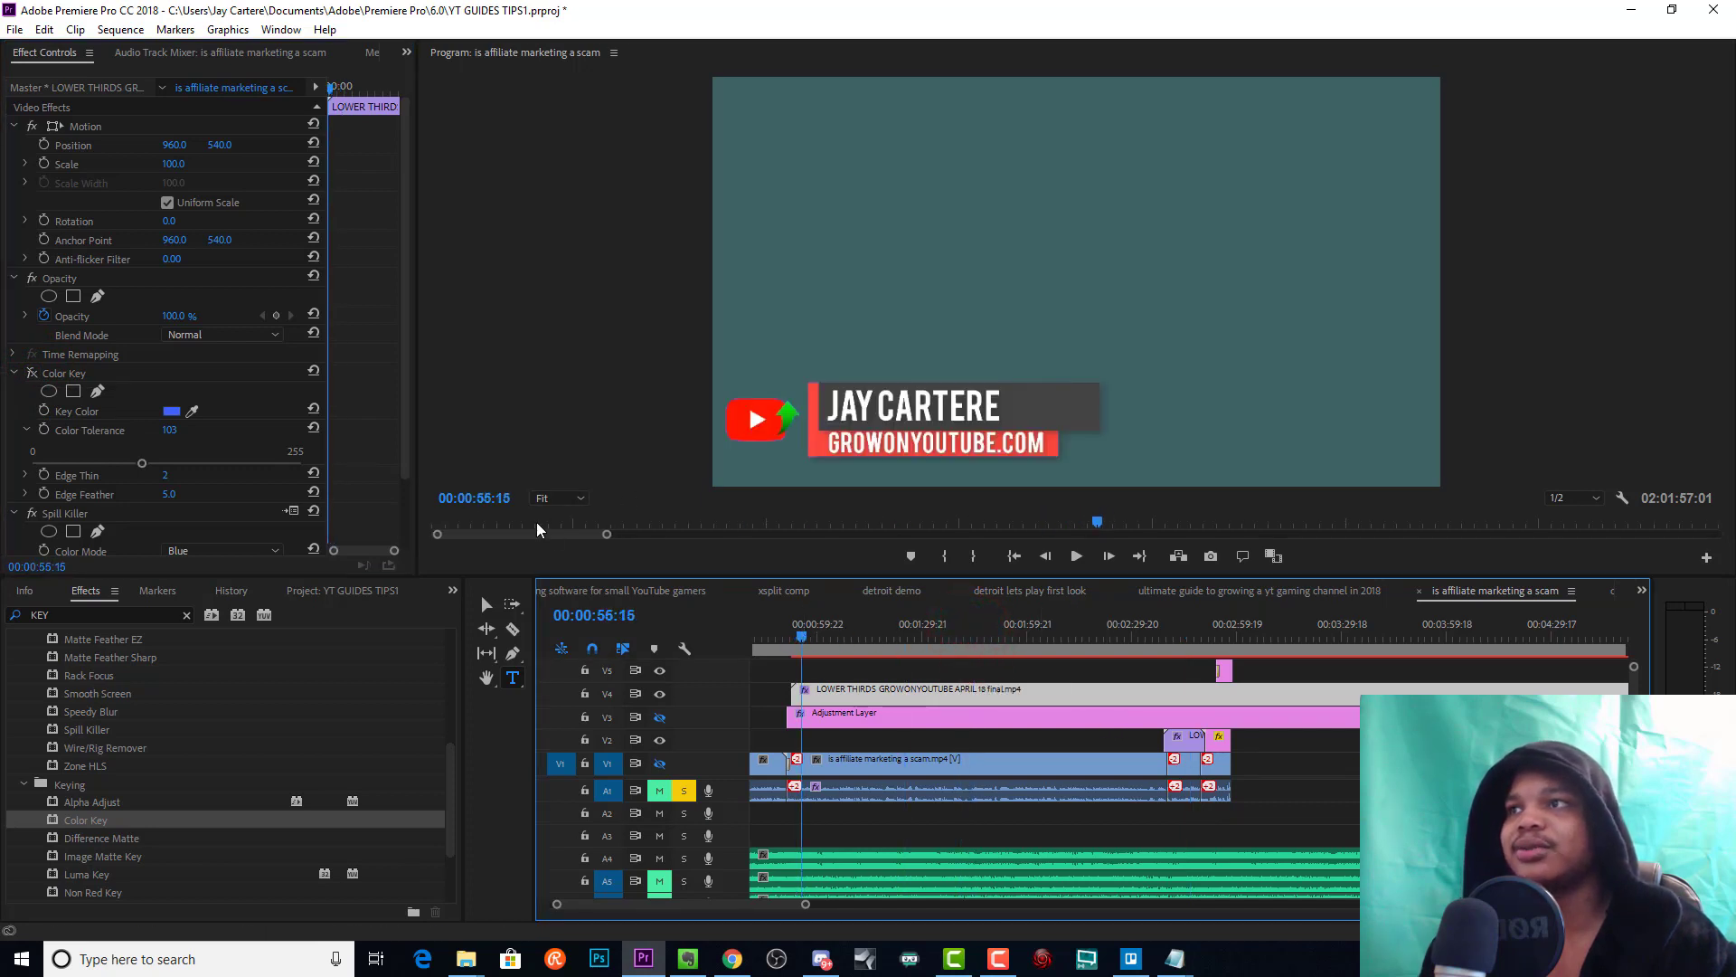
Toggle Spill Killer off, re-enable Color Key and Spill Killer, and scrub from 00:00:51:12
left_click(32, 513)
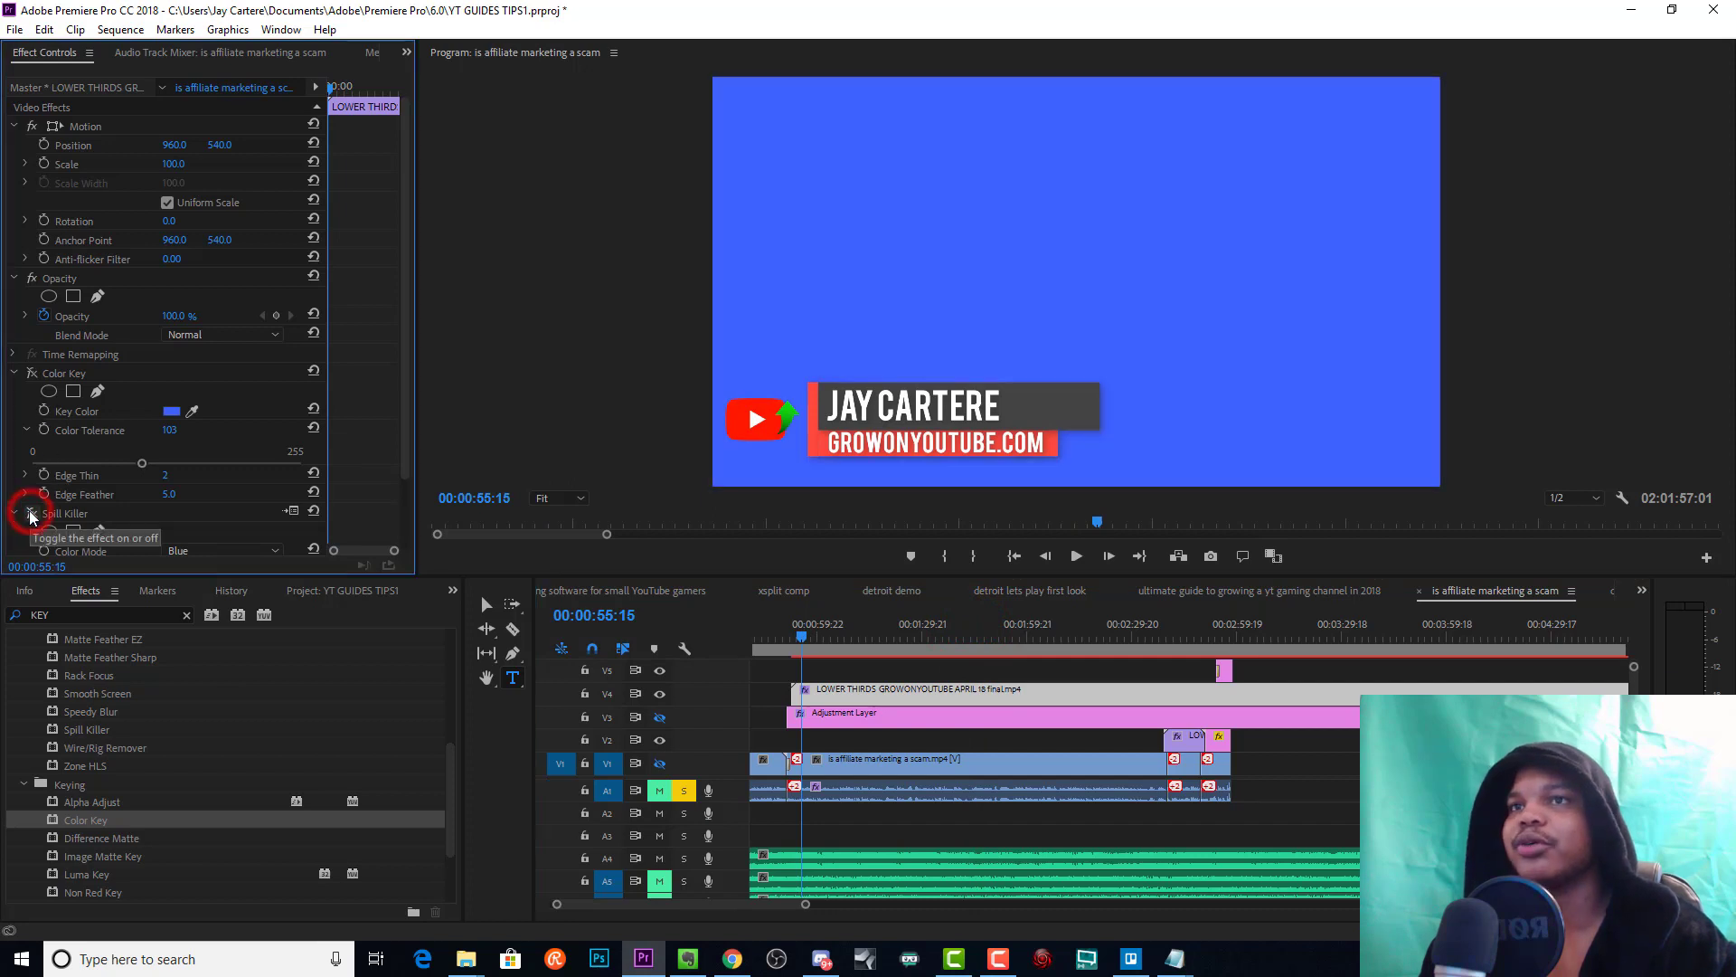
left_click(33, 373)
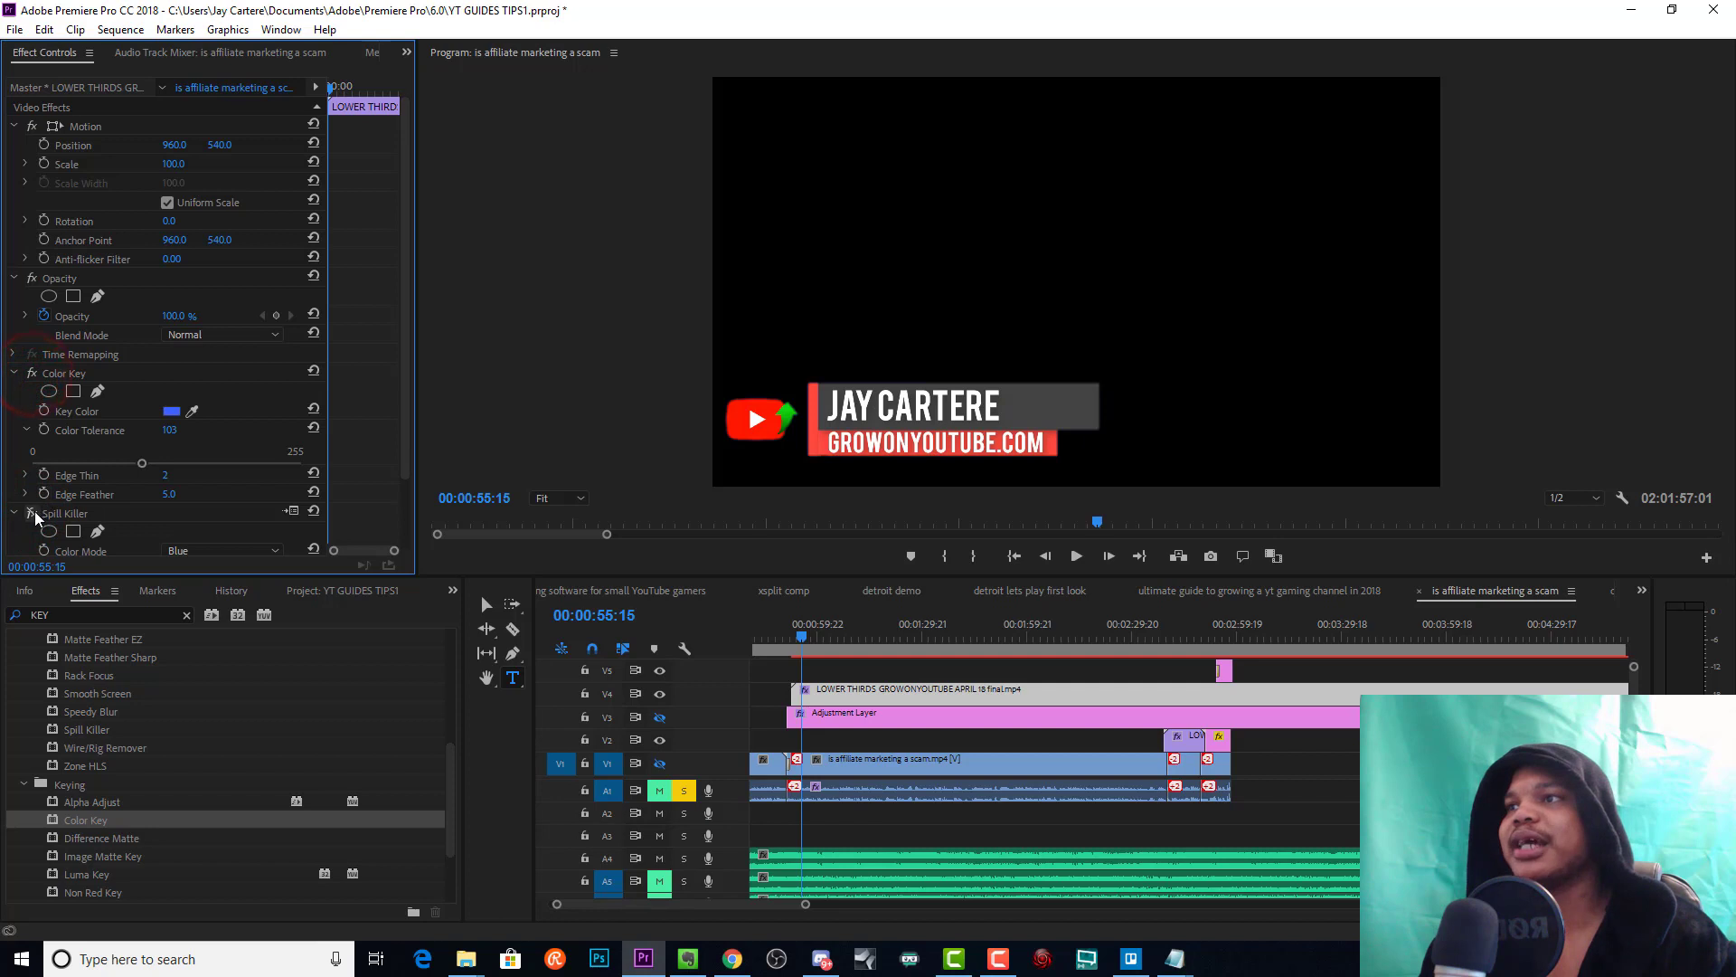
left_click(32, 512)
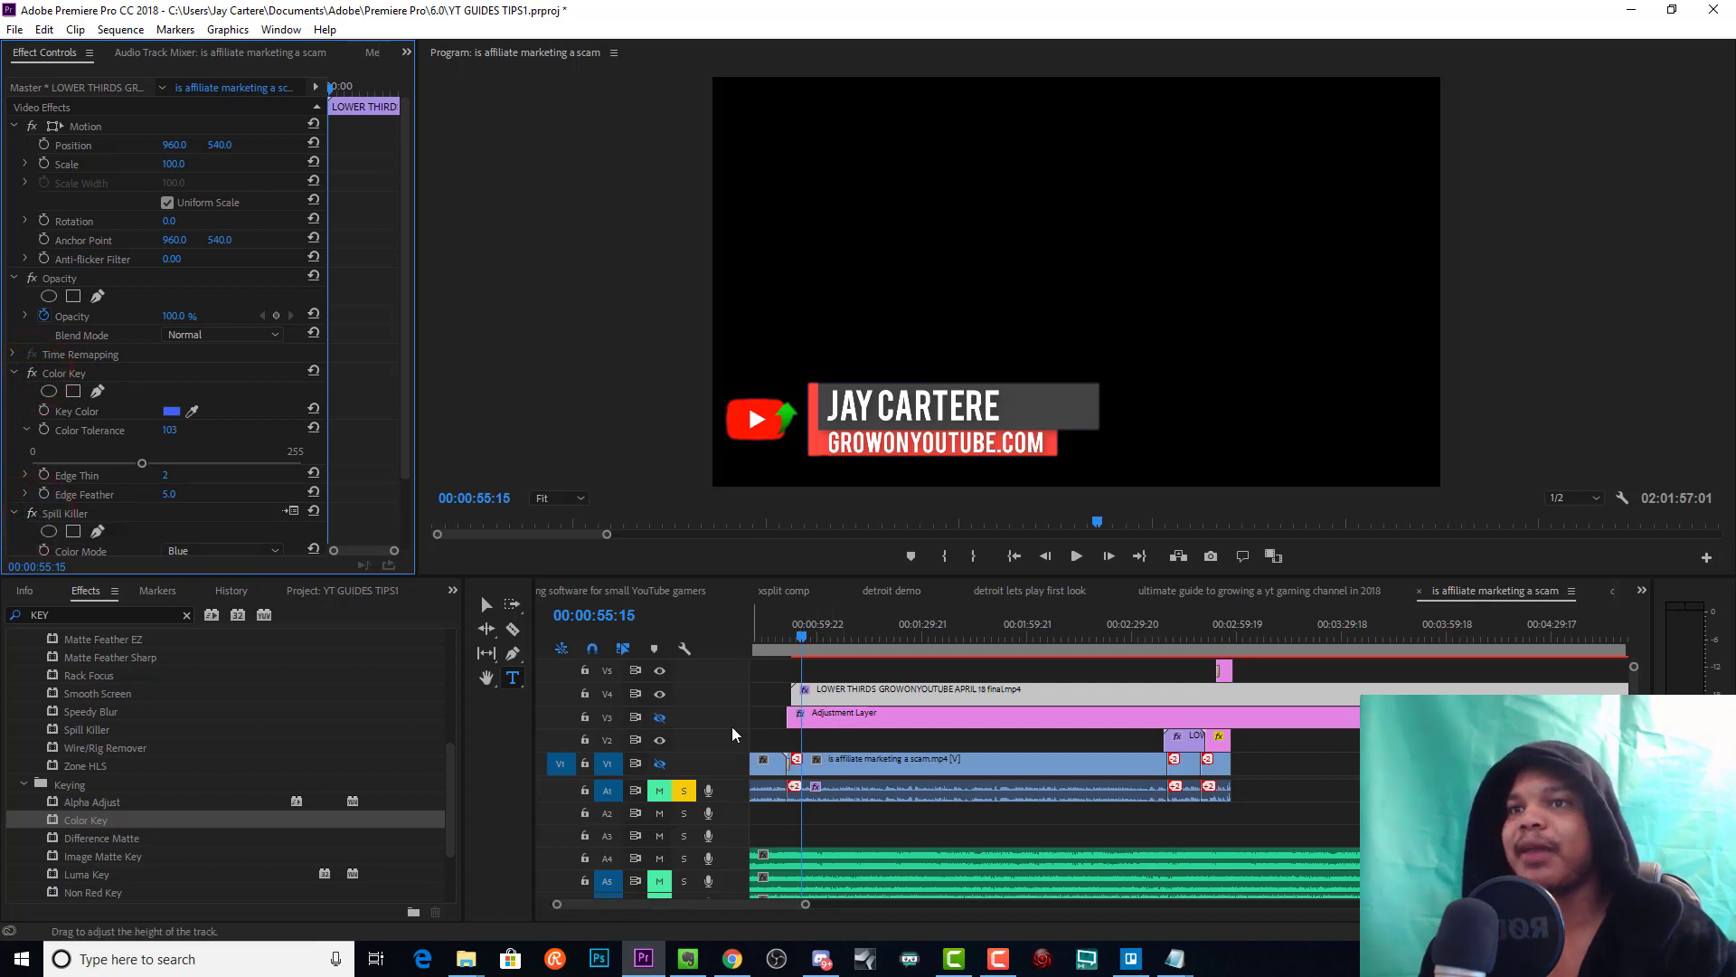
left_click(788, 638)
mouse_move(789, 641)
left_mouse_down()
mouse_move(821, 645)
mouse_move(805, 651)
left_mouse_up()
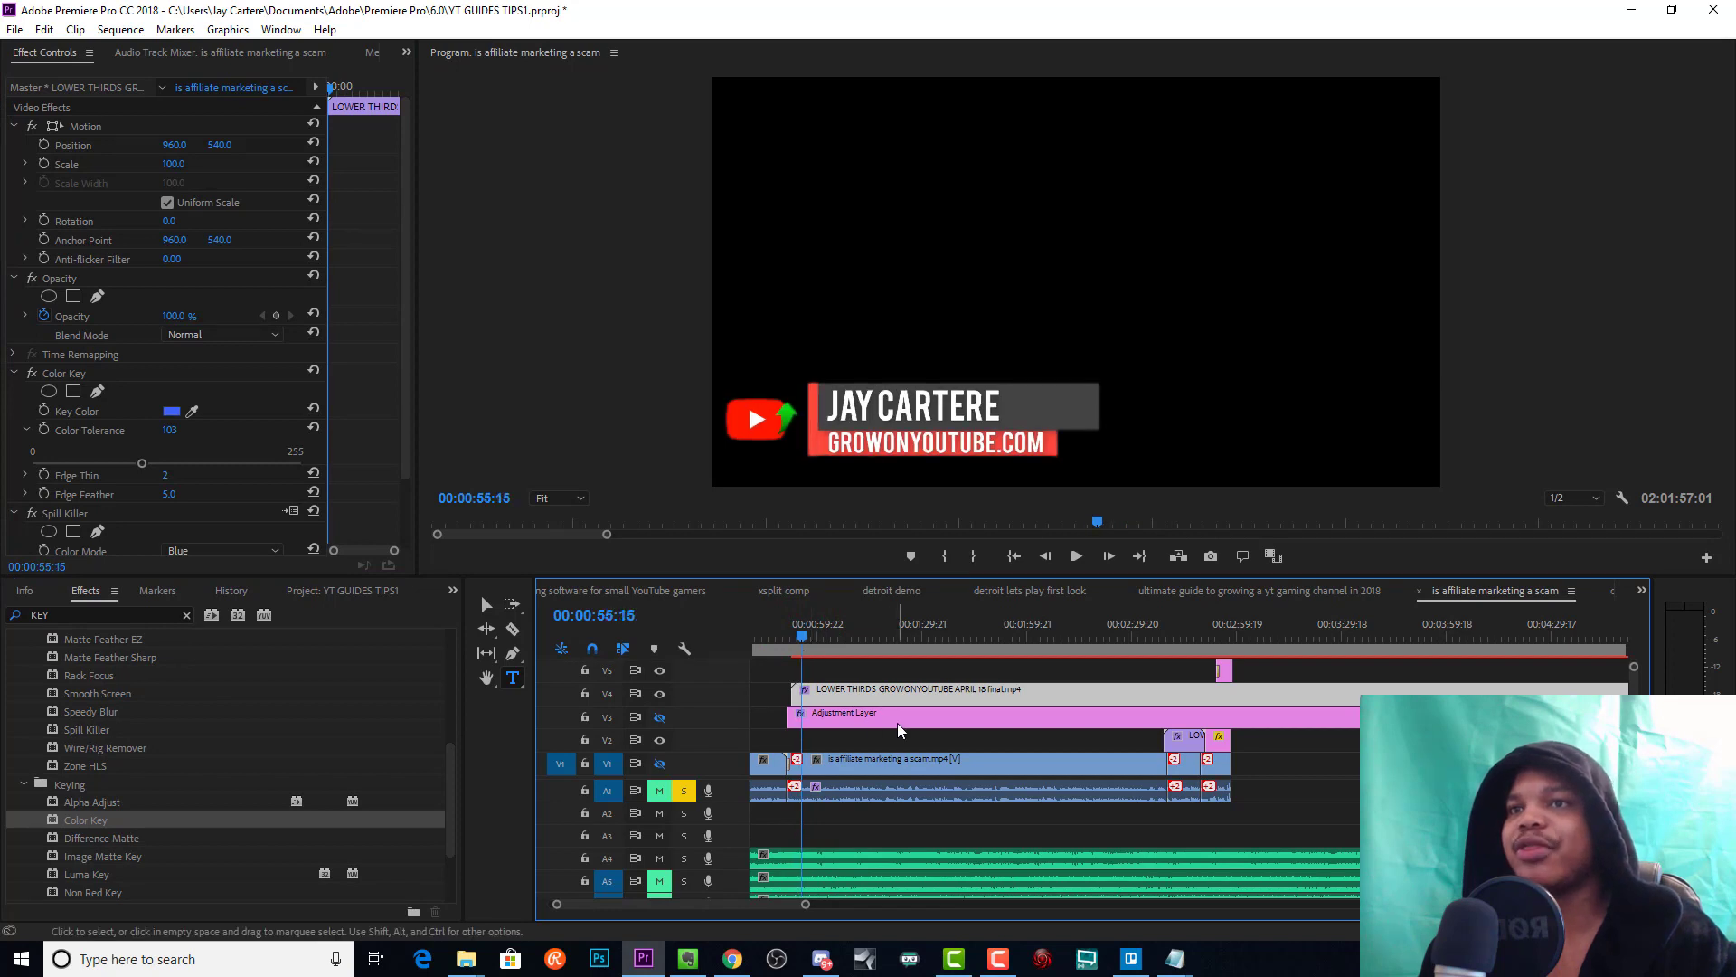
Restore the webcam on track V1 and scrub past the keyed lower third
left_click(660, 717)
left_click(660, 717)
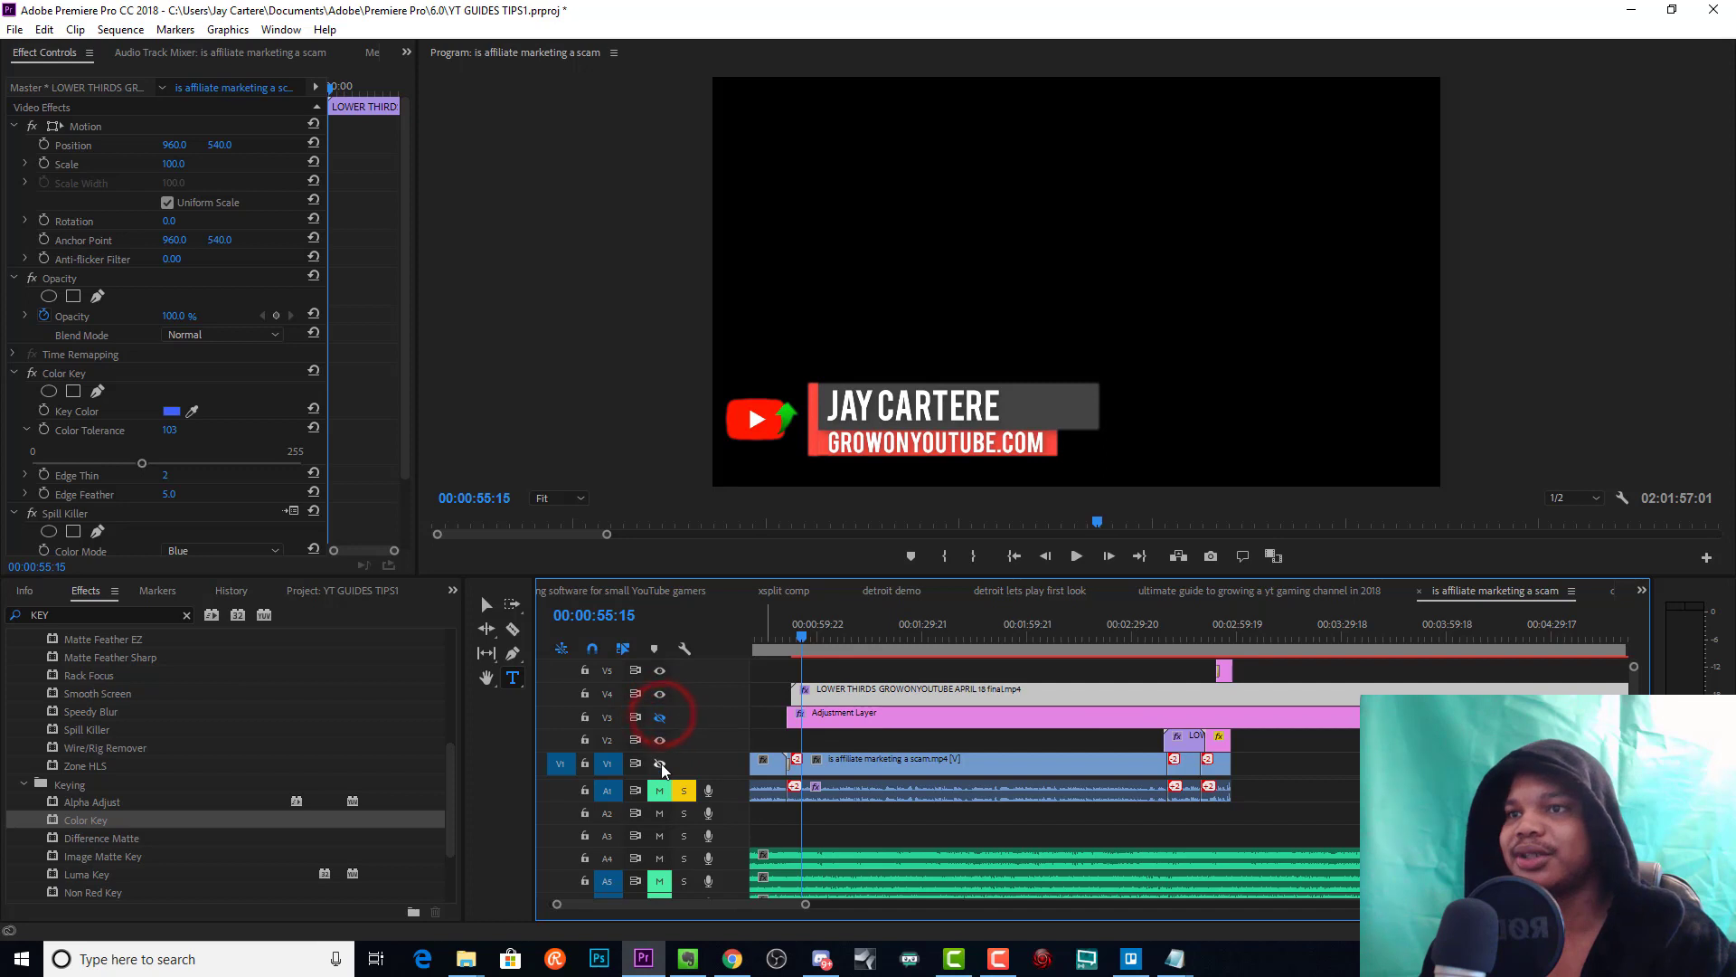
left_click(661, 763)
left_click_drag(797, 636, 823, 640)
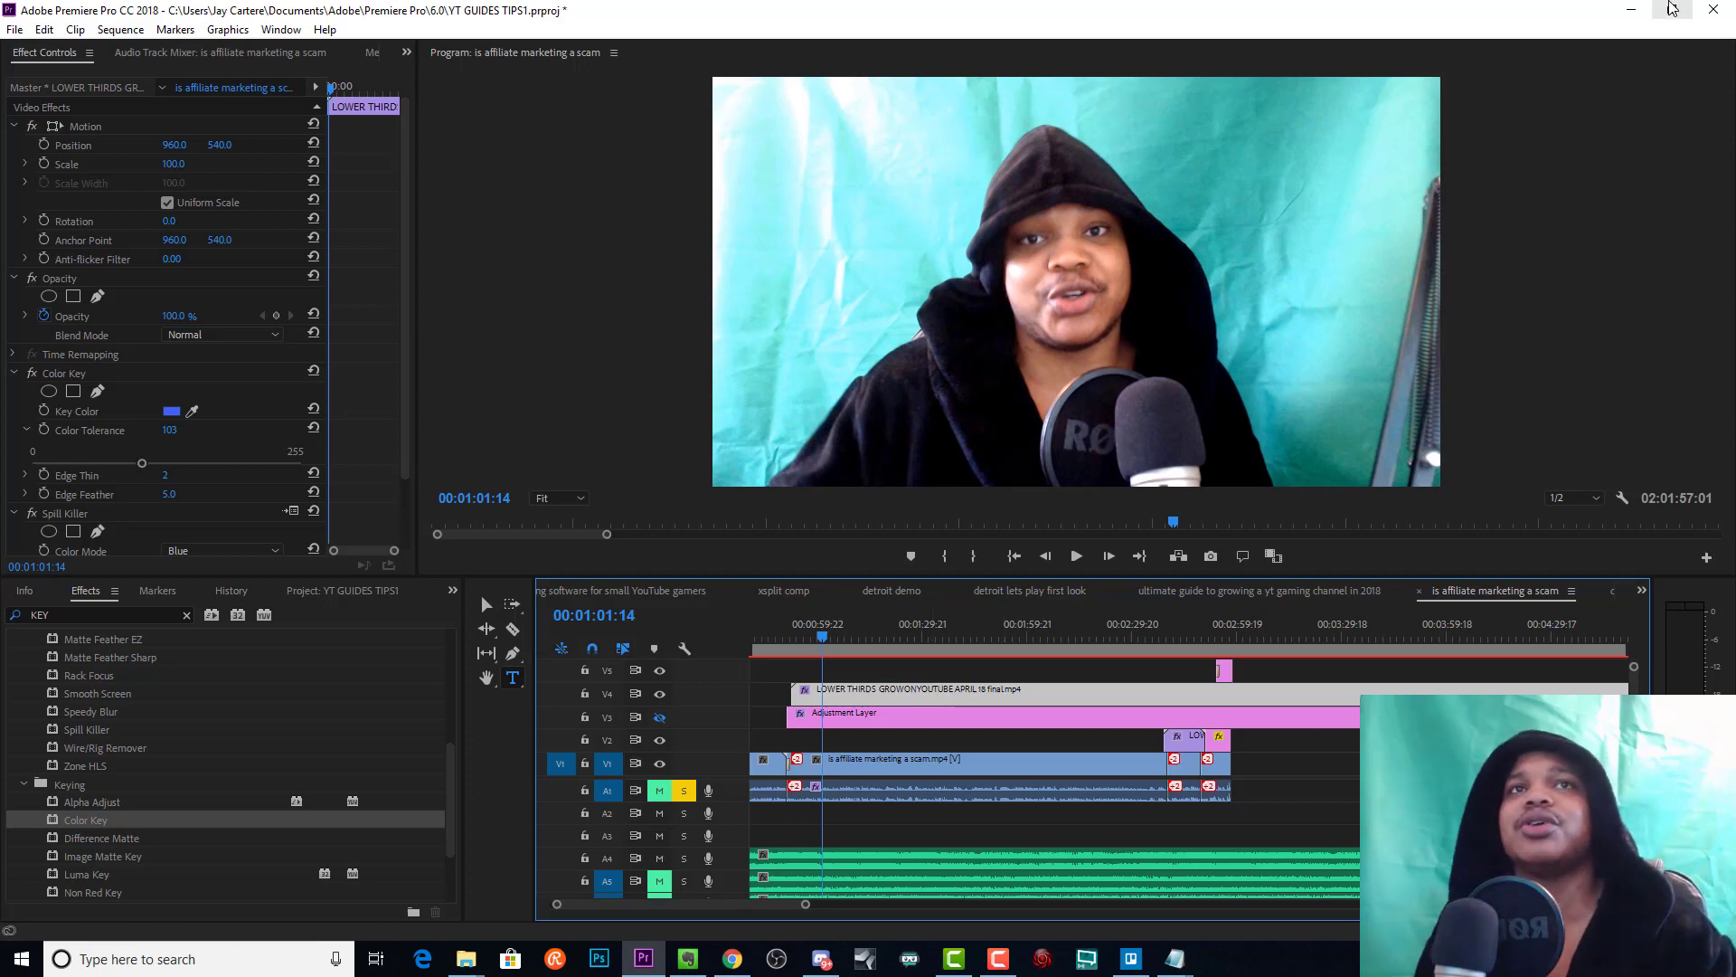
Minimize Premiere, finish Camtasia's Production Results, and dismiss the basicthird clip menu
left_click(1631, 10)
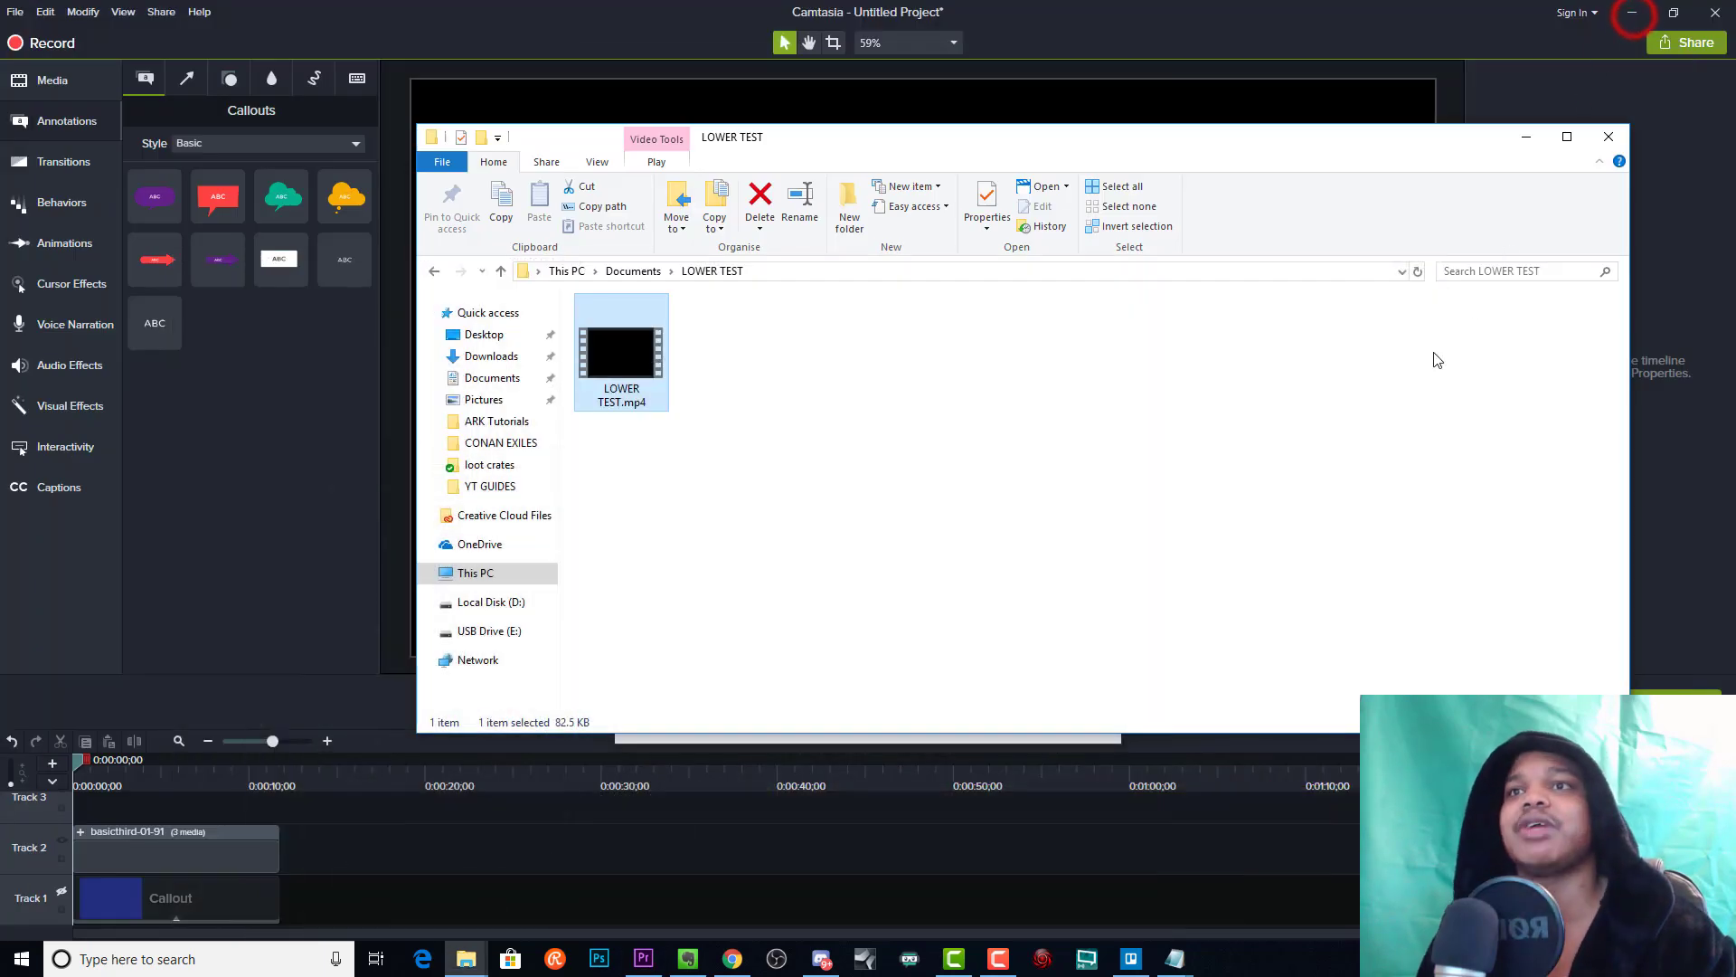
left_click(1338, 14)
left_click(1002, 729)
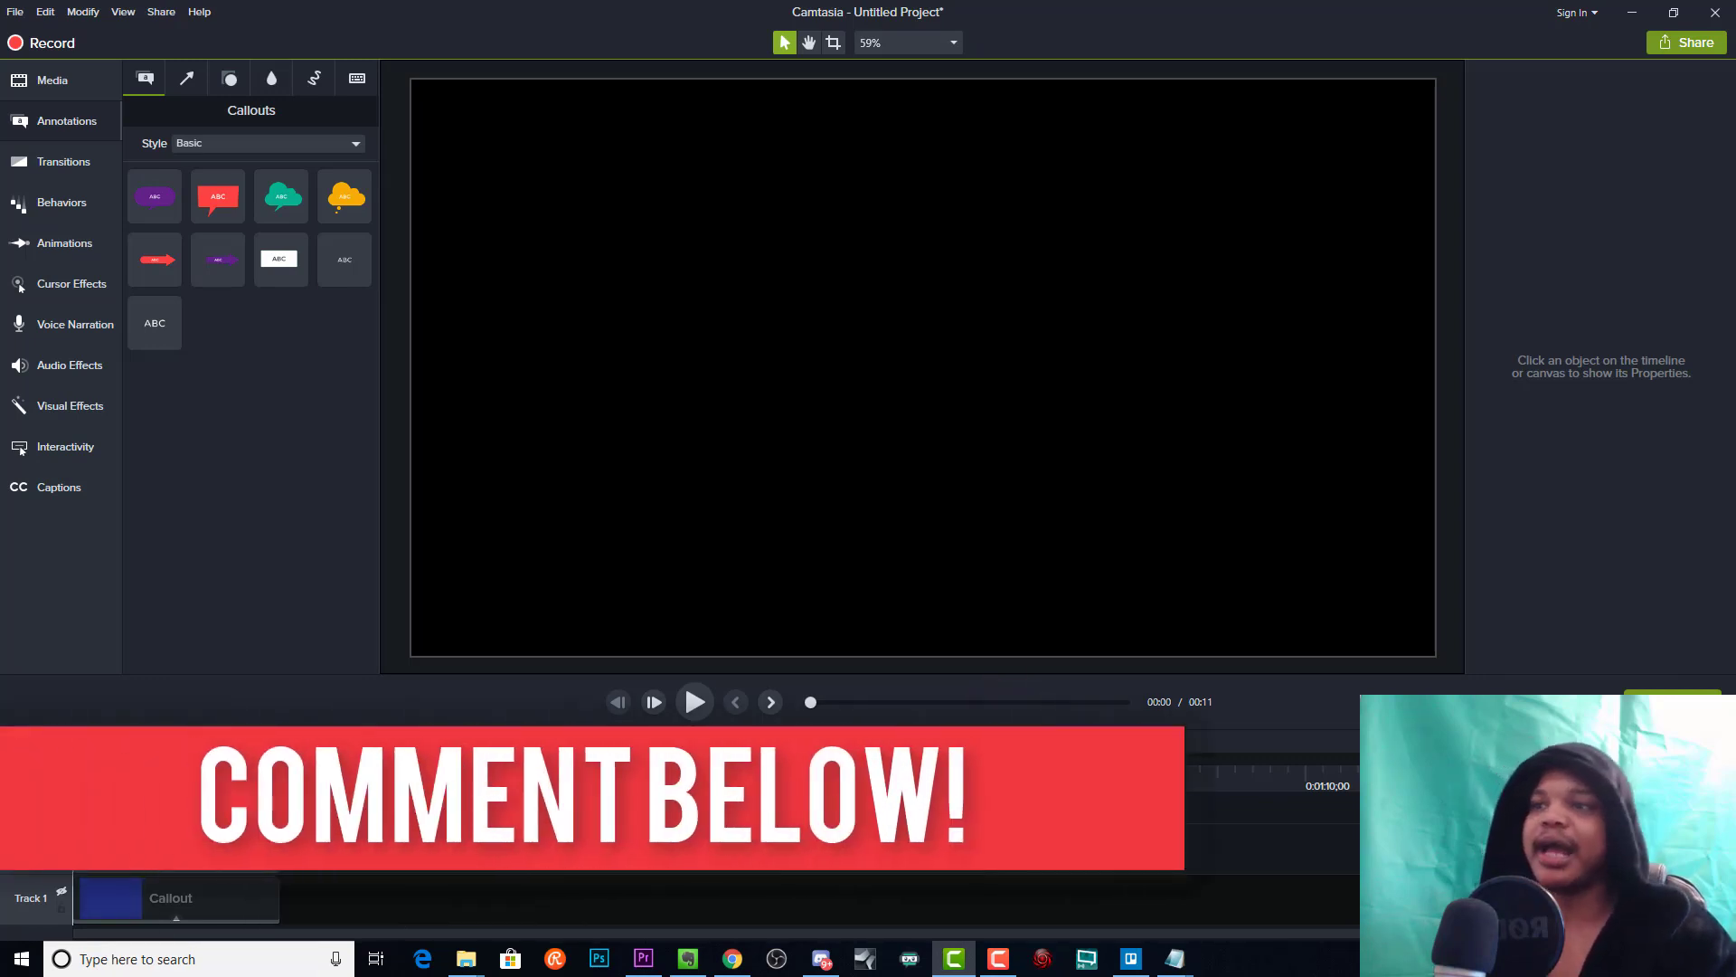
right_click(246, 813)
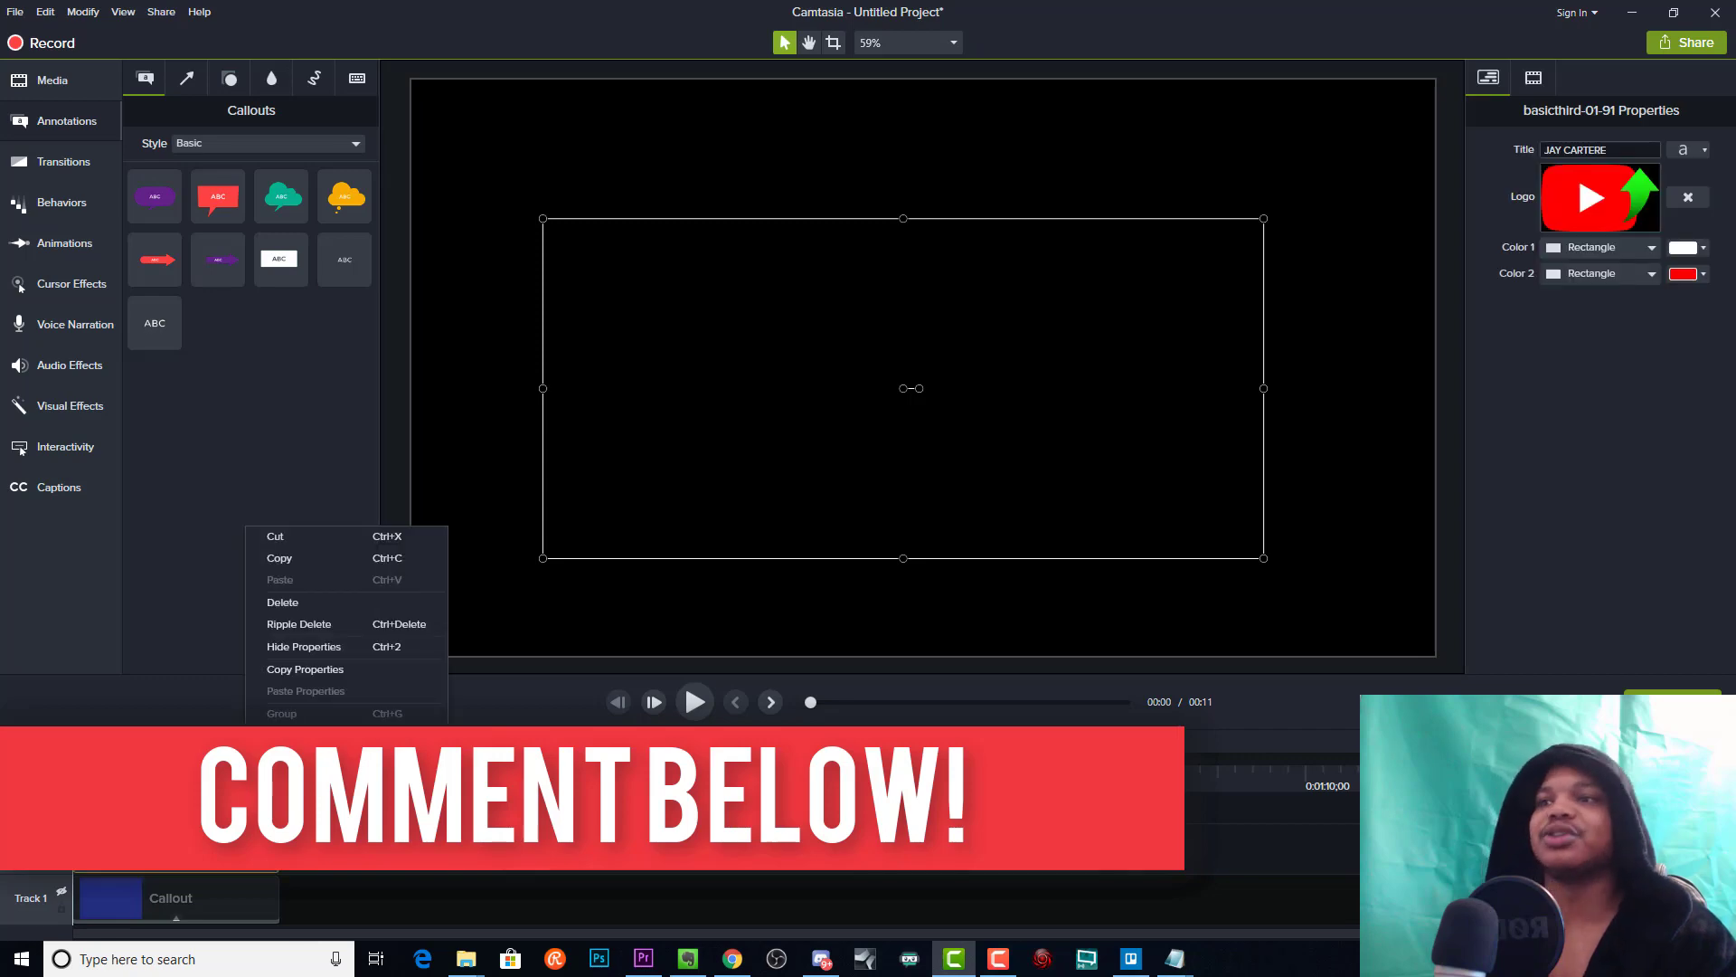
left_click(398, 857)
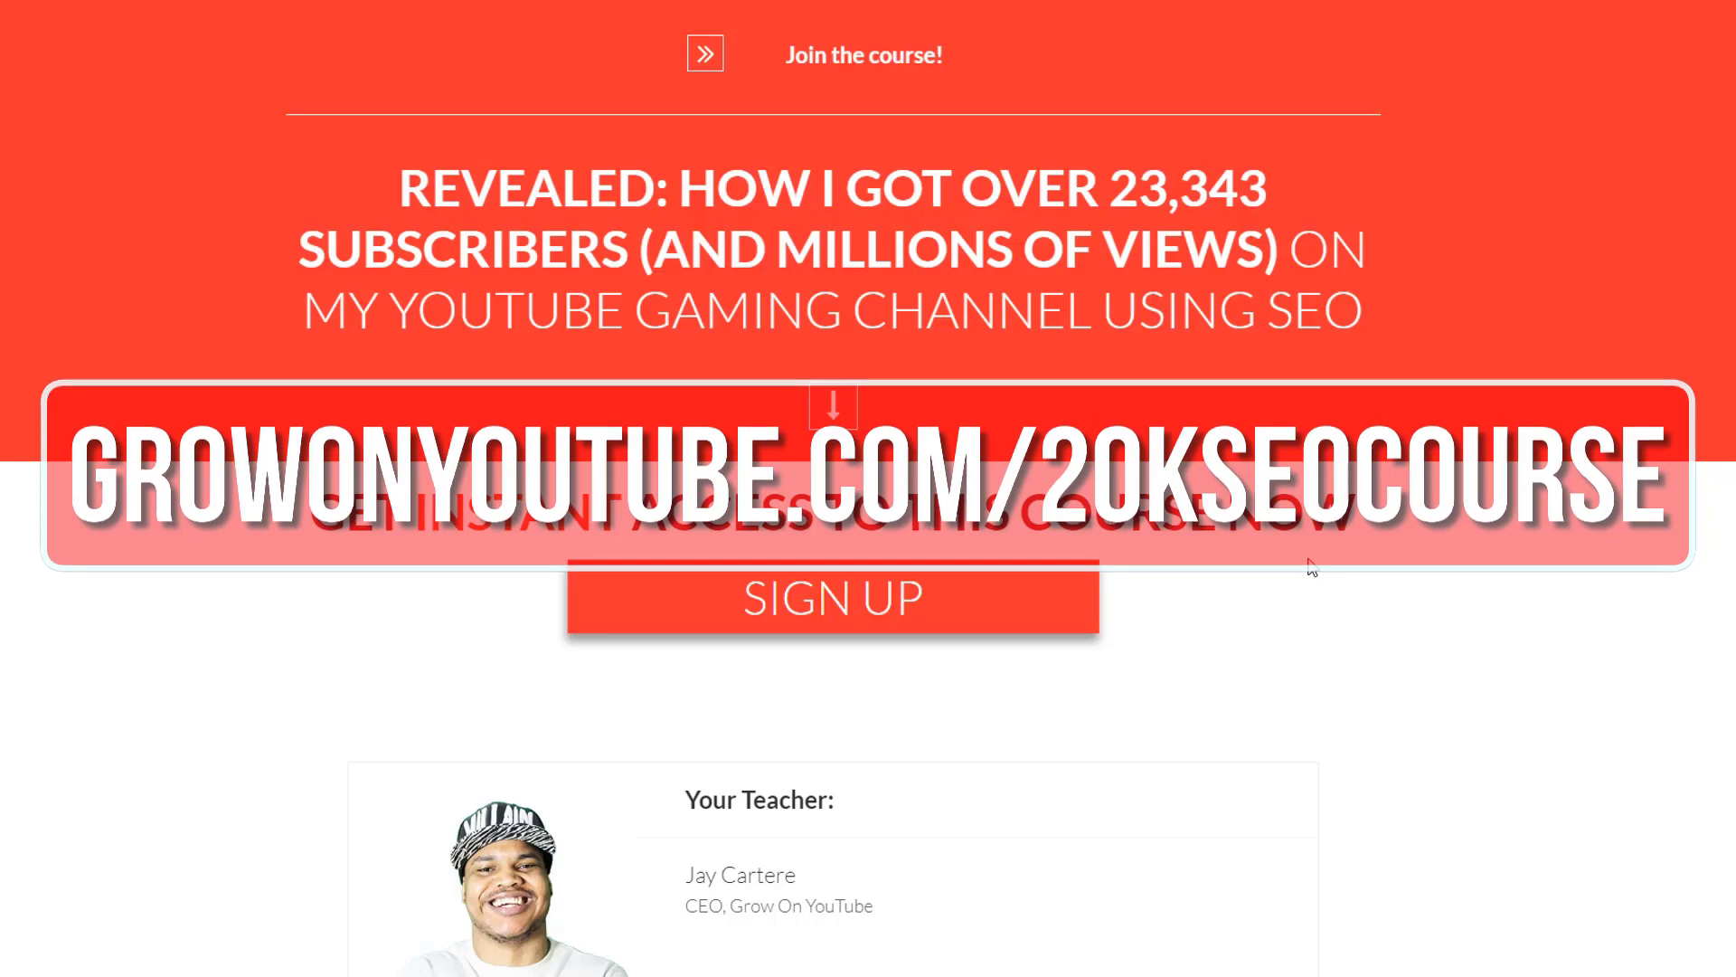
Scroll the SEO course page down to its contents and back up to Your Teacher
scroll(1309, 566, "down", 5)
scroll(1300, 524, "down", 2)
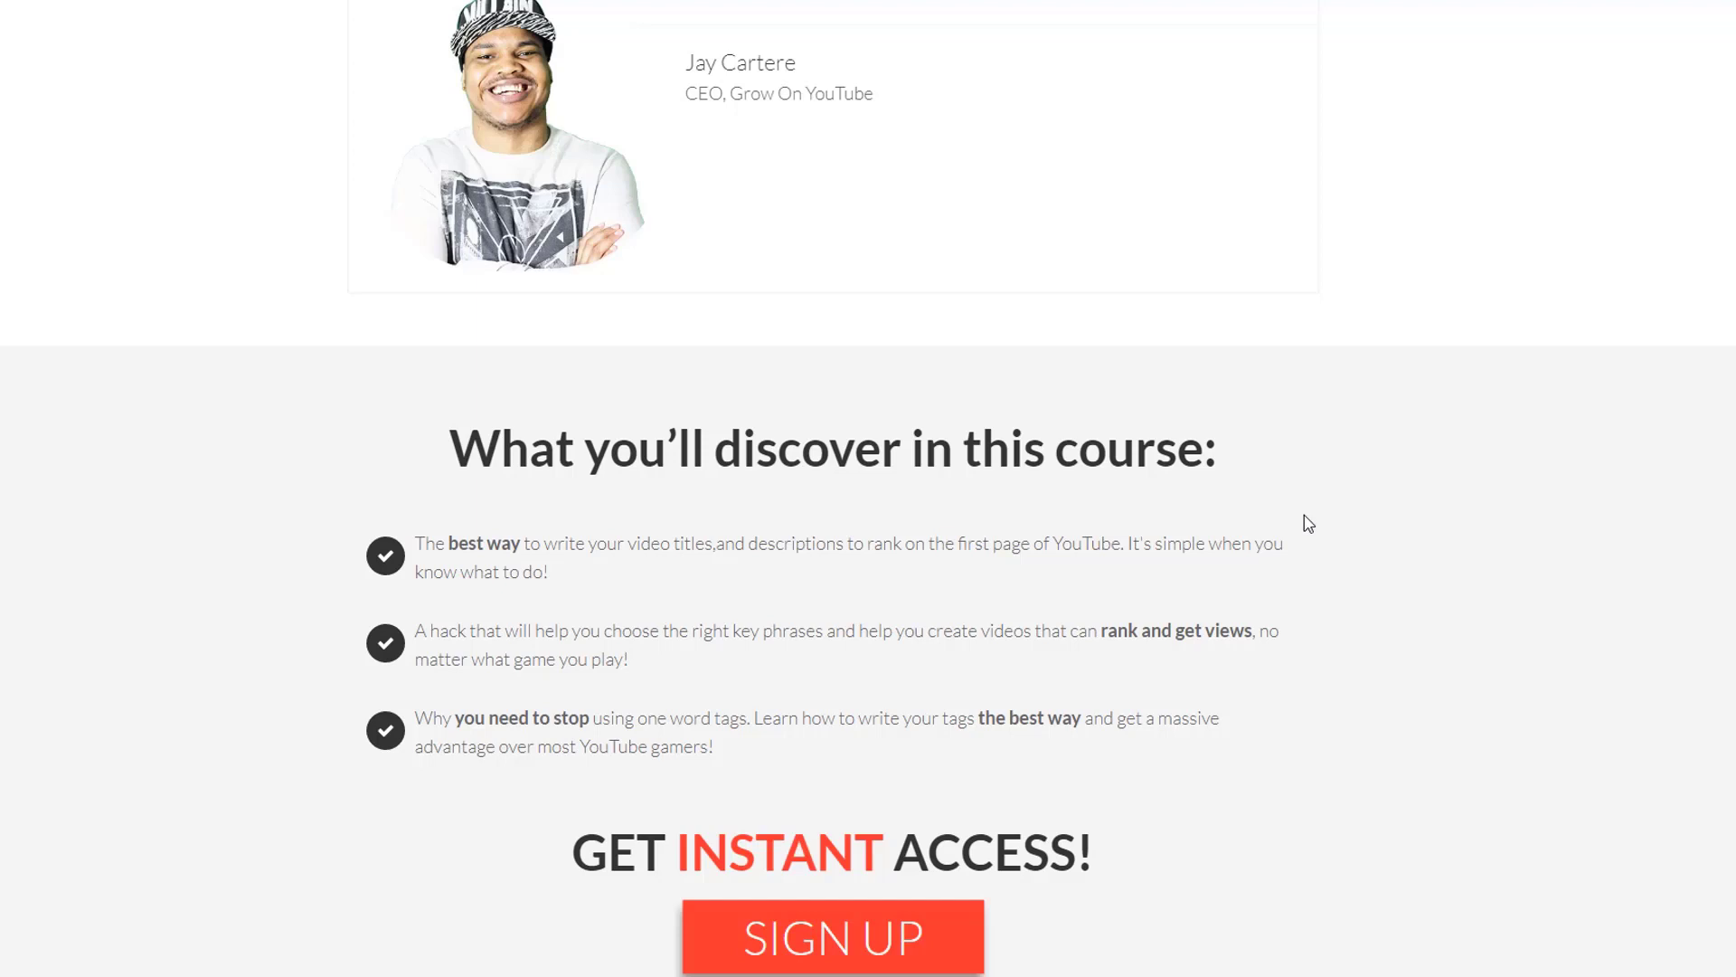
scroll(1310, 520, "up", 2)
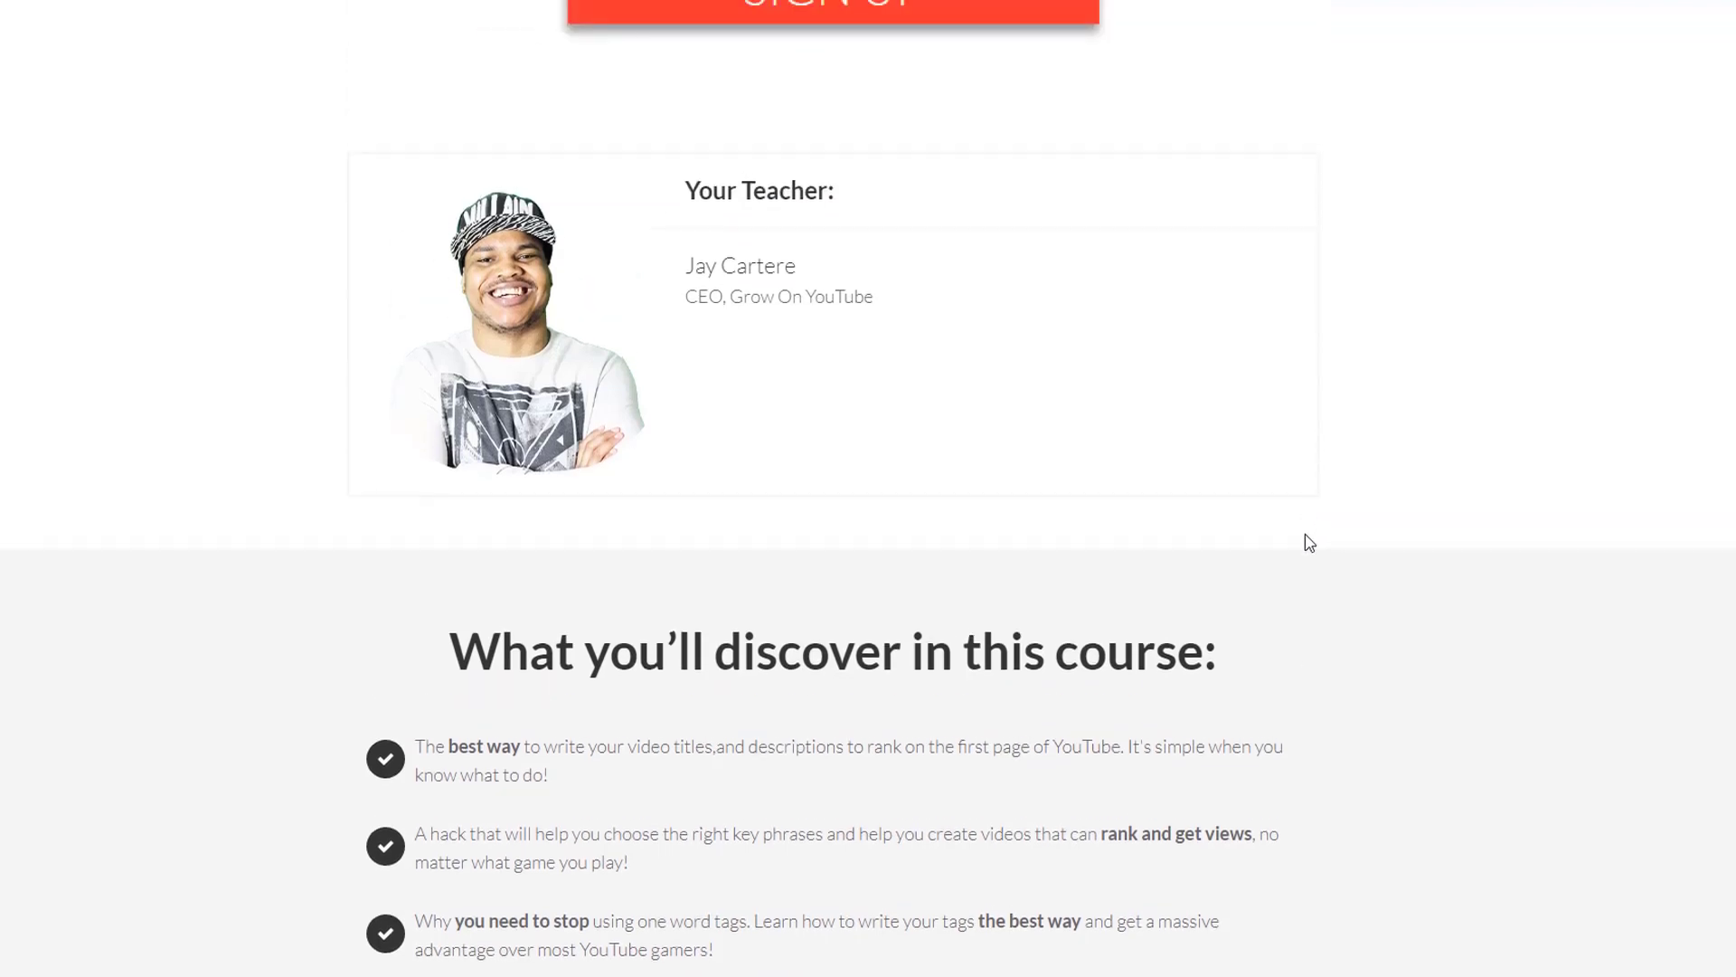